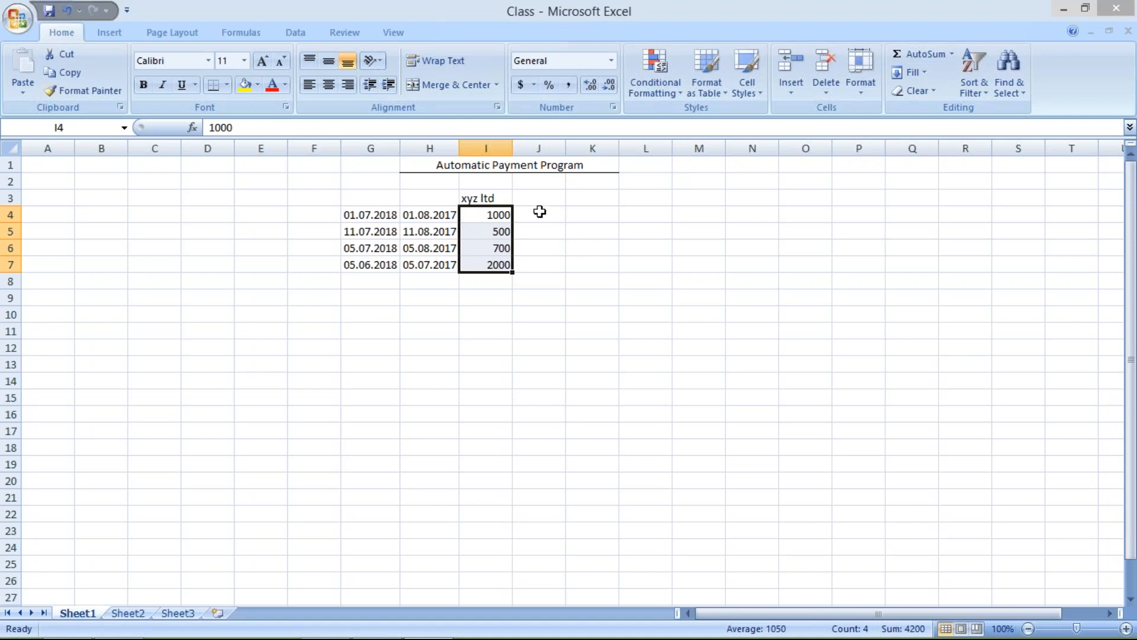
click(417, 293)
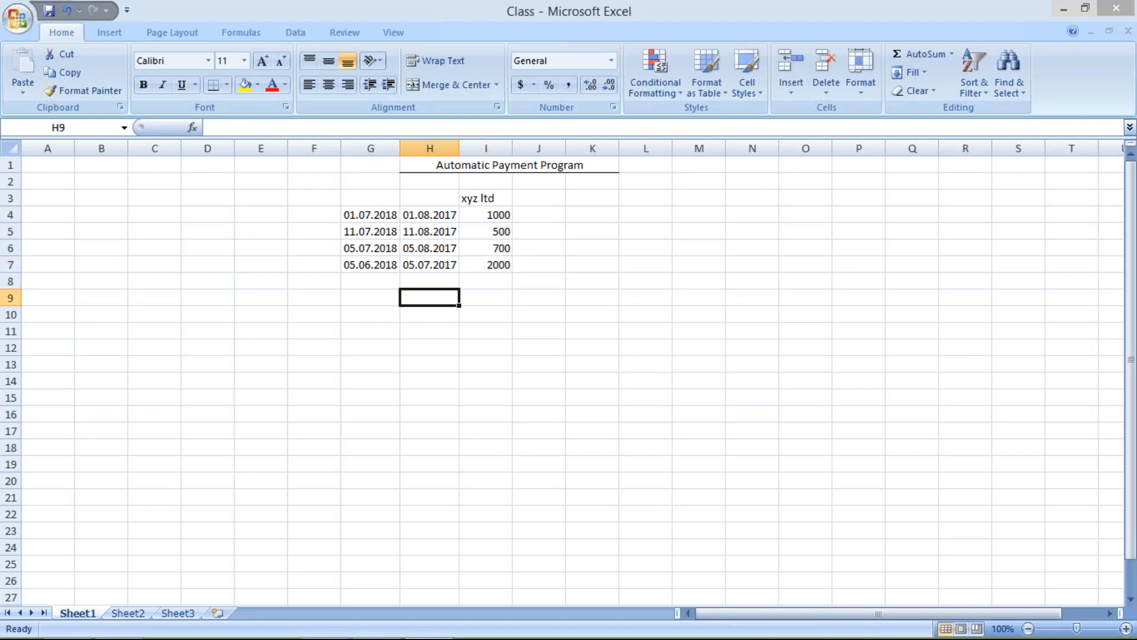
click(532, 215)
mouse_move(645, 639)
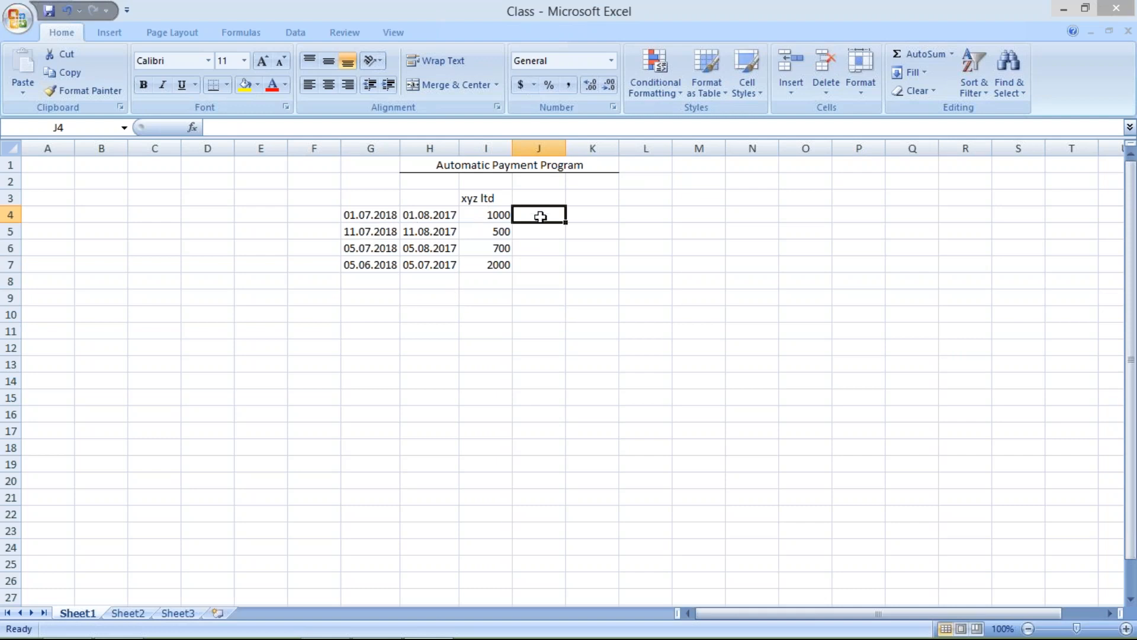
drag(374, 215, 538, 223)
click(388, 196)
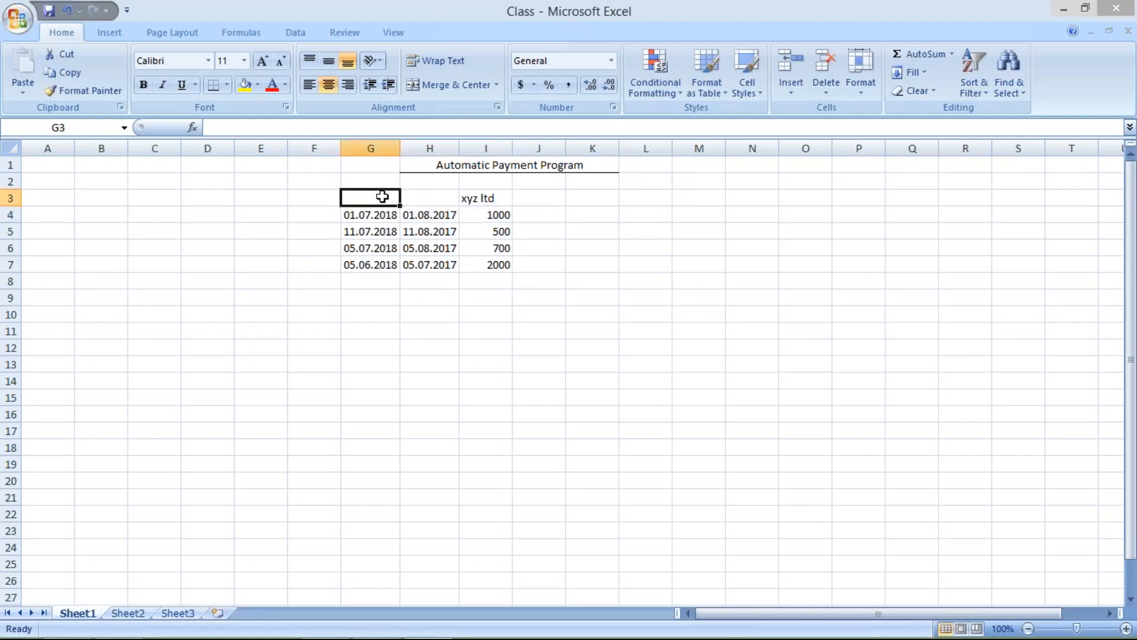
click(437, 199)
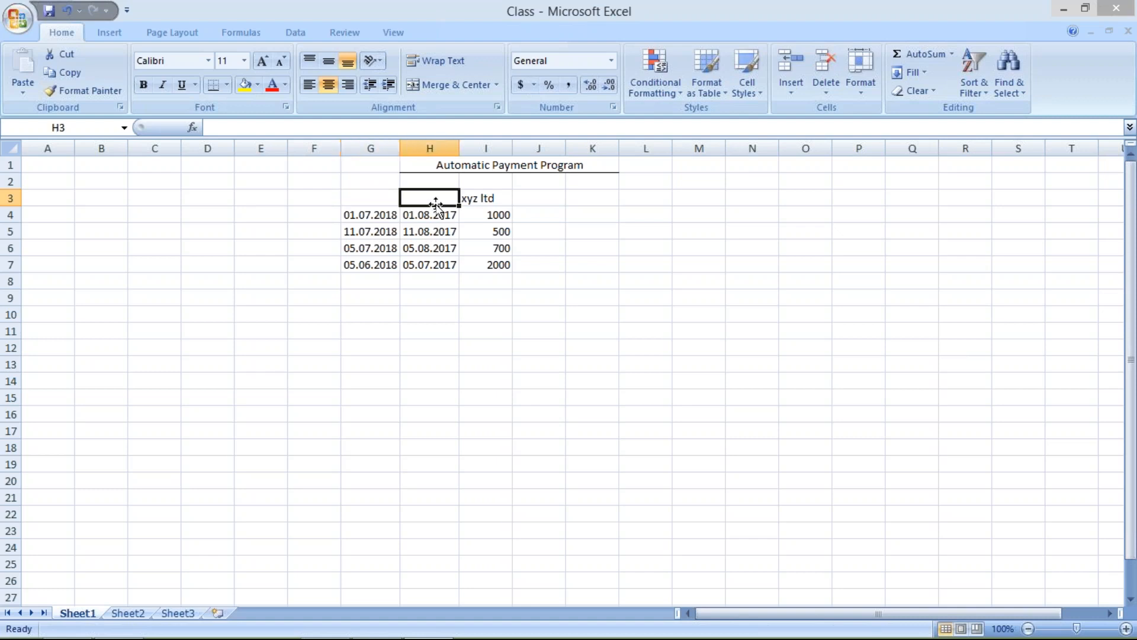
- Mark the four invoice rows as overdue by entering OD in cells J4 through J7
click(541, 216)
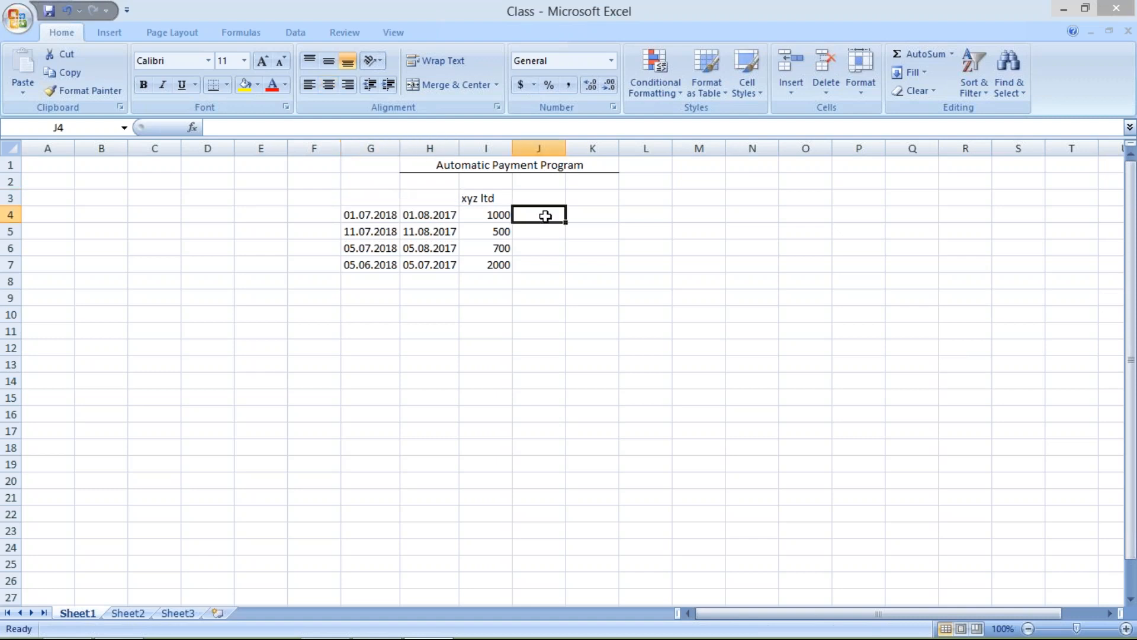
text(OD)
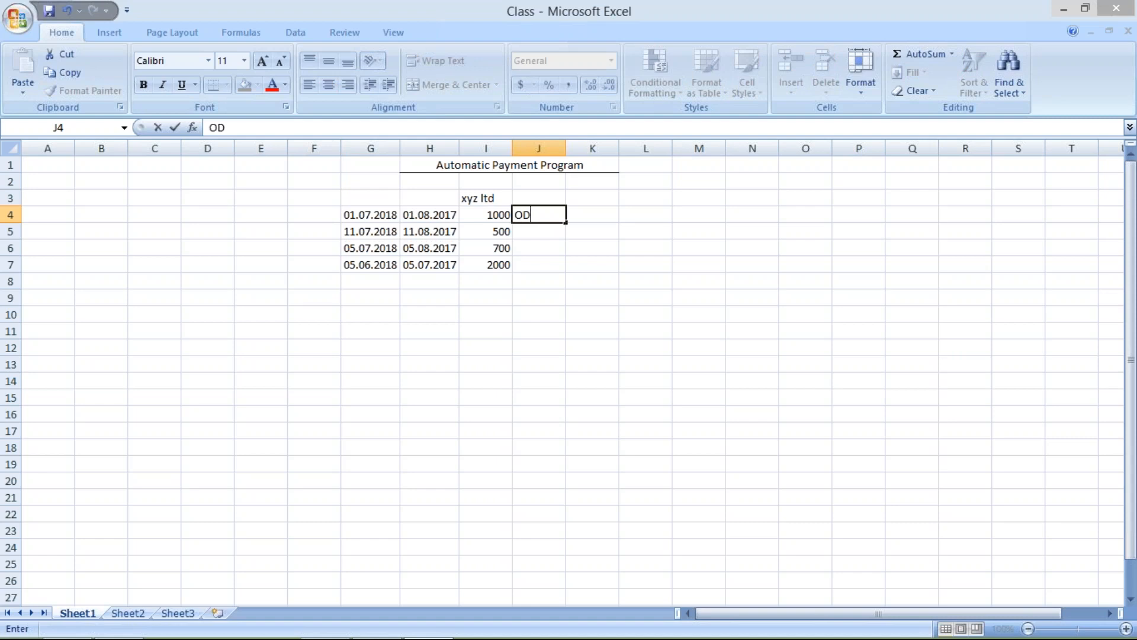
key(Return)
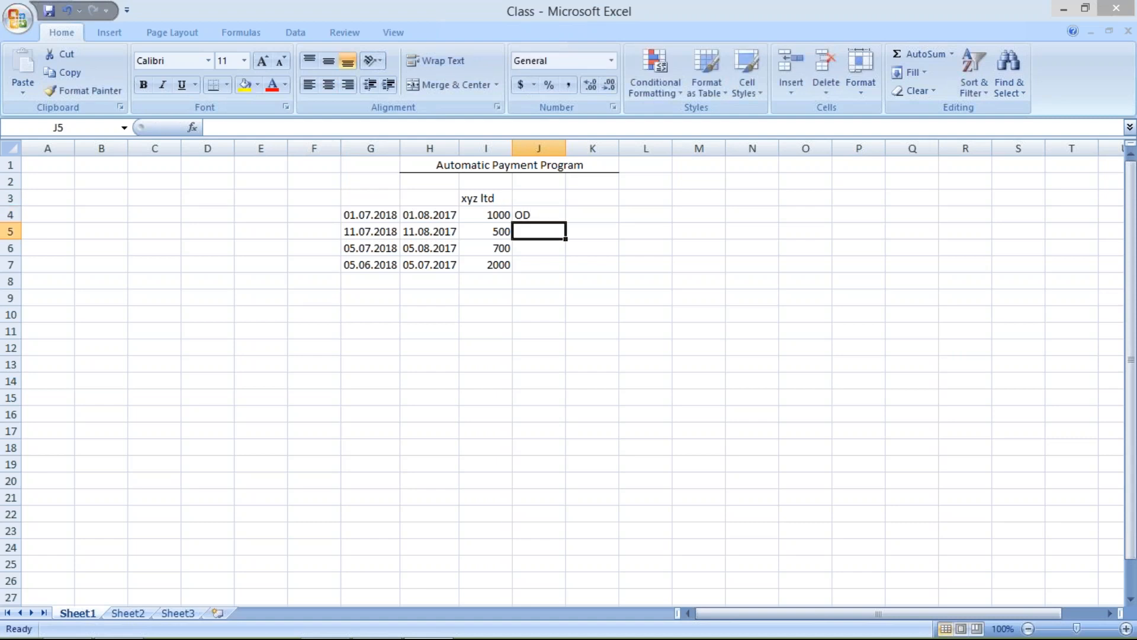
text(OD)
key(Return)
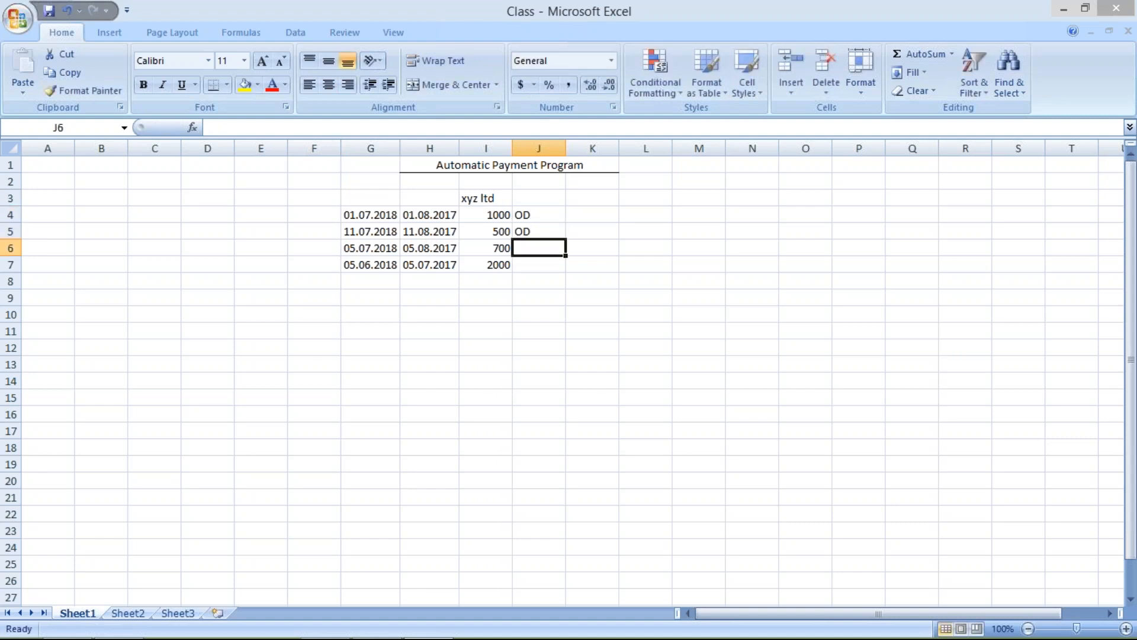
text(OD)
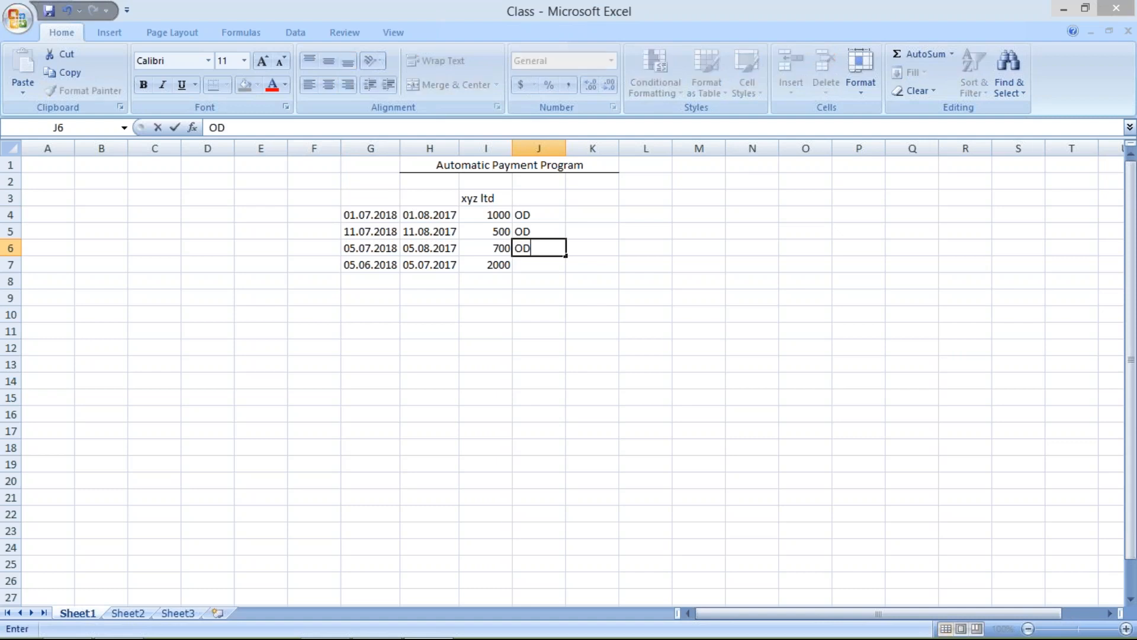
key(Return)
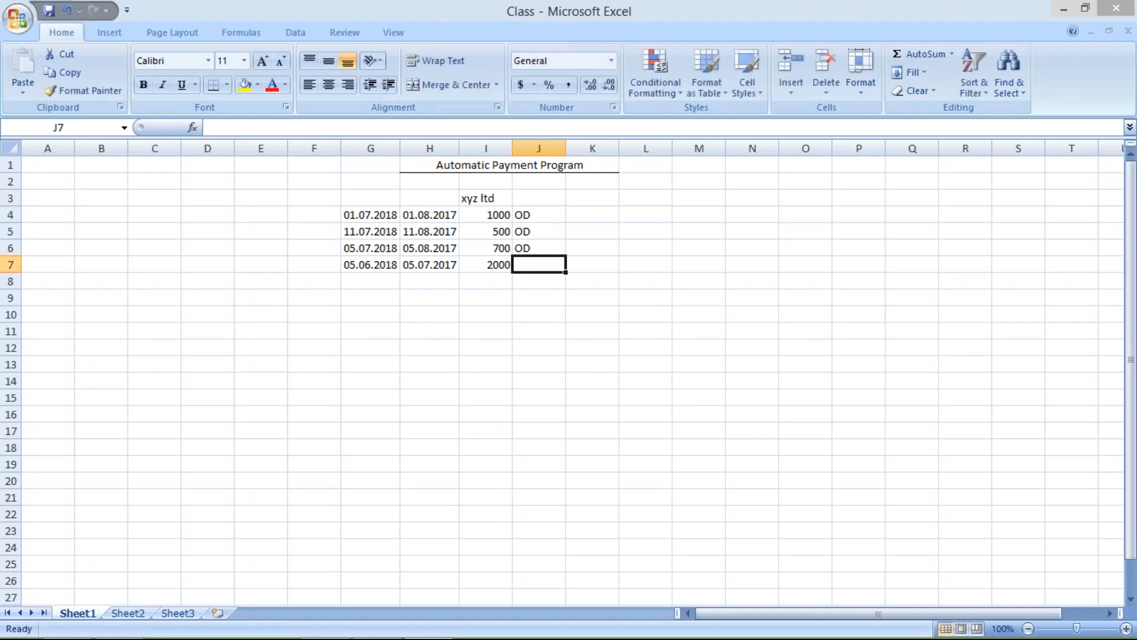
text(DO)
key(BackSpace)
key(BackSpace)
text(OD)
key(Return)
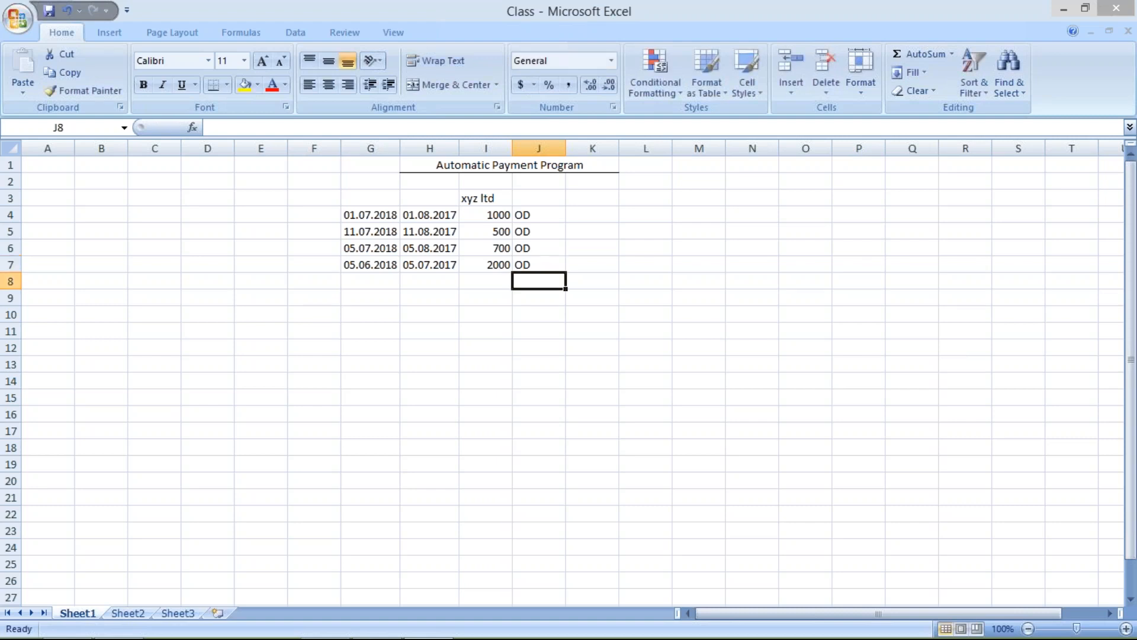
- Add a fifth invoice row with the date 25.07.2017 in G8 and the due date 25.08.2017 in H8
click(365, 282)
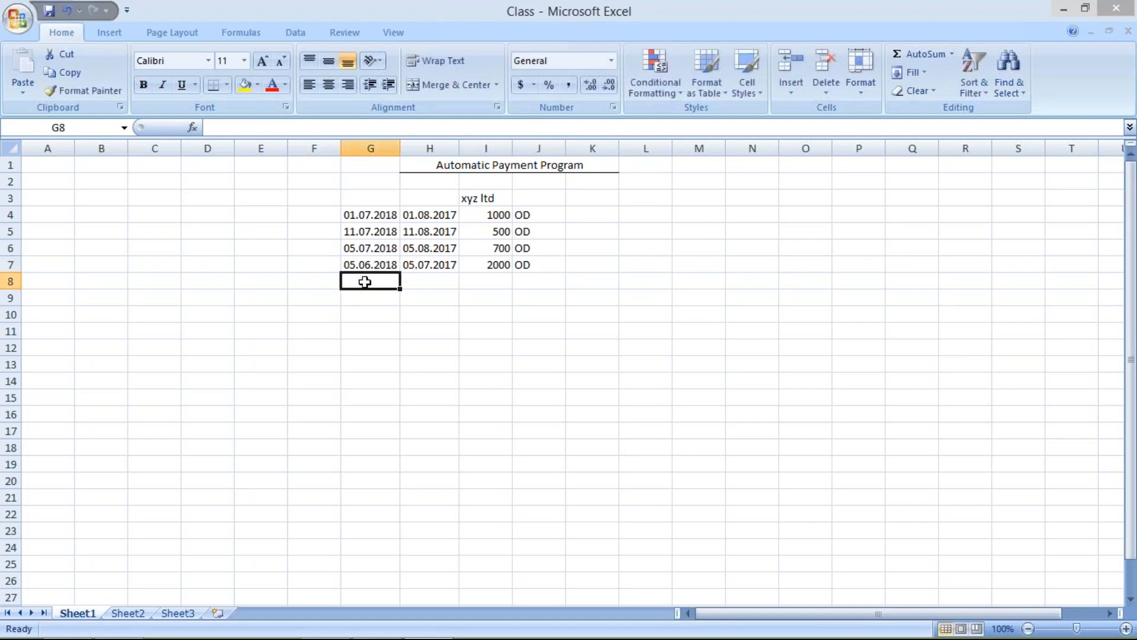
text(1)
key(BackSpace)
text(25.07.2017)
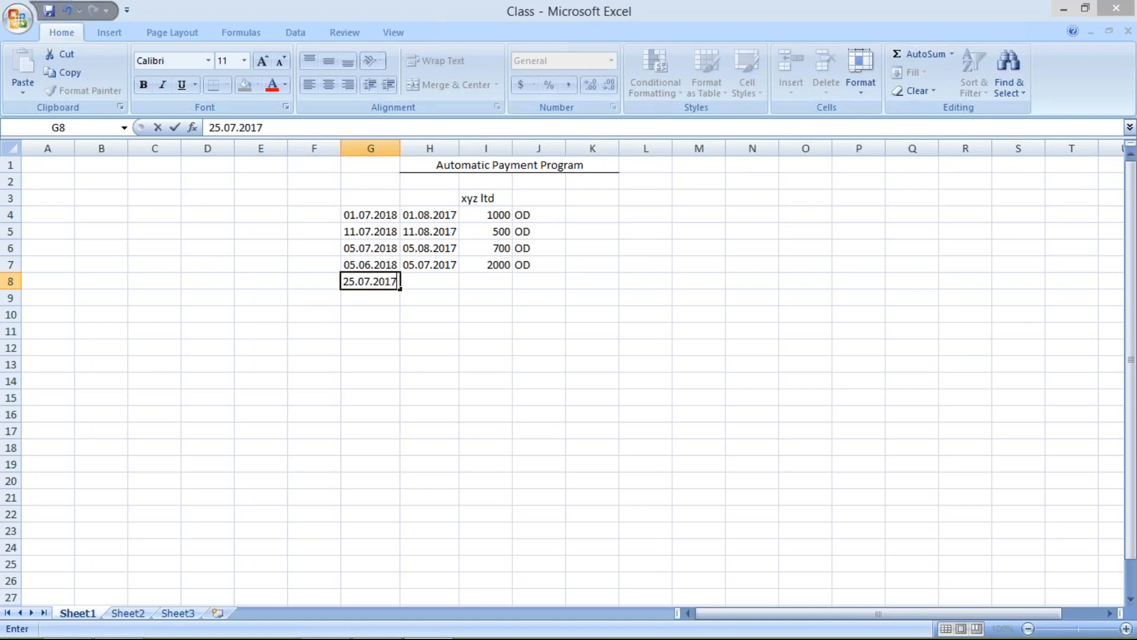
click(420, 282)
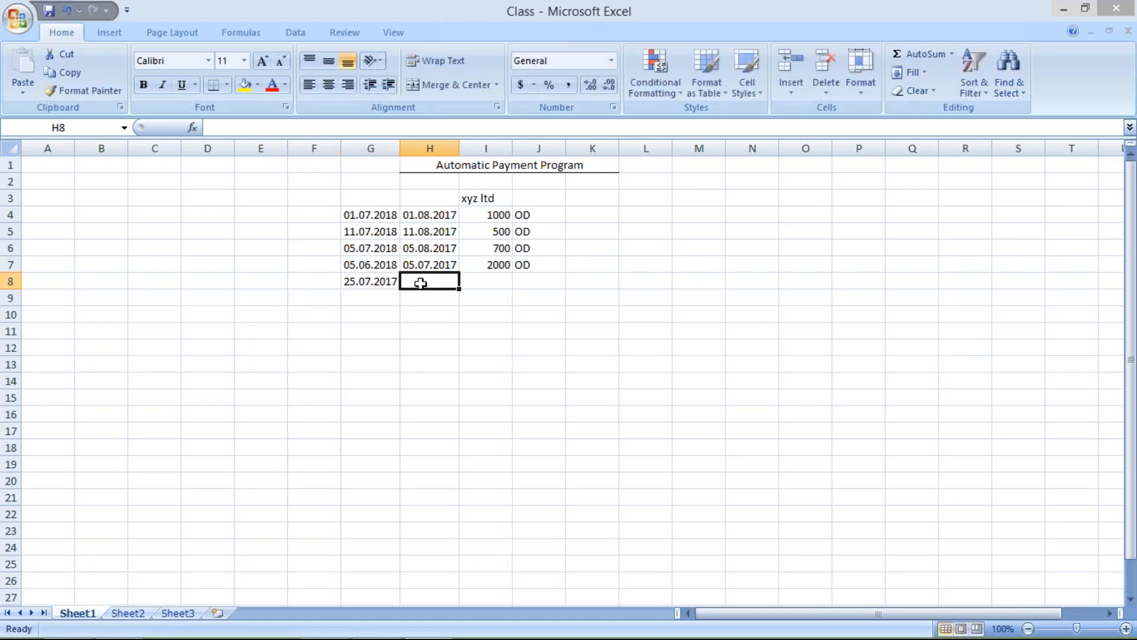
text(25.08.2017)
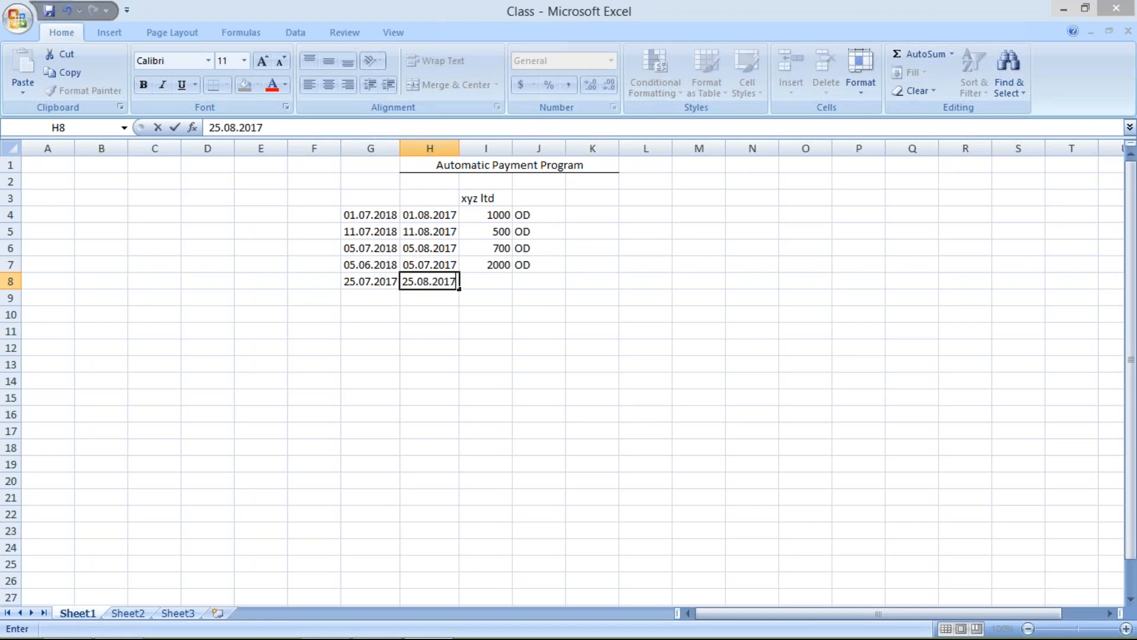
- Complete the new invoice row with the amount 4000 in I8 and the status ND in J8
click(476, 282)
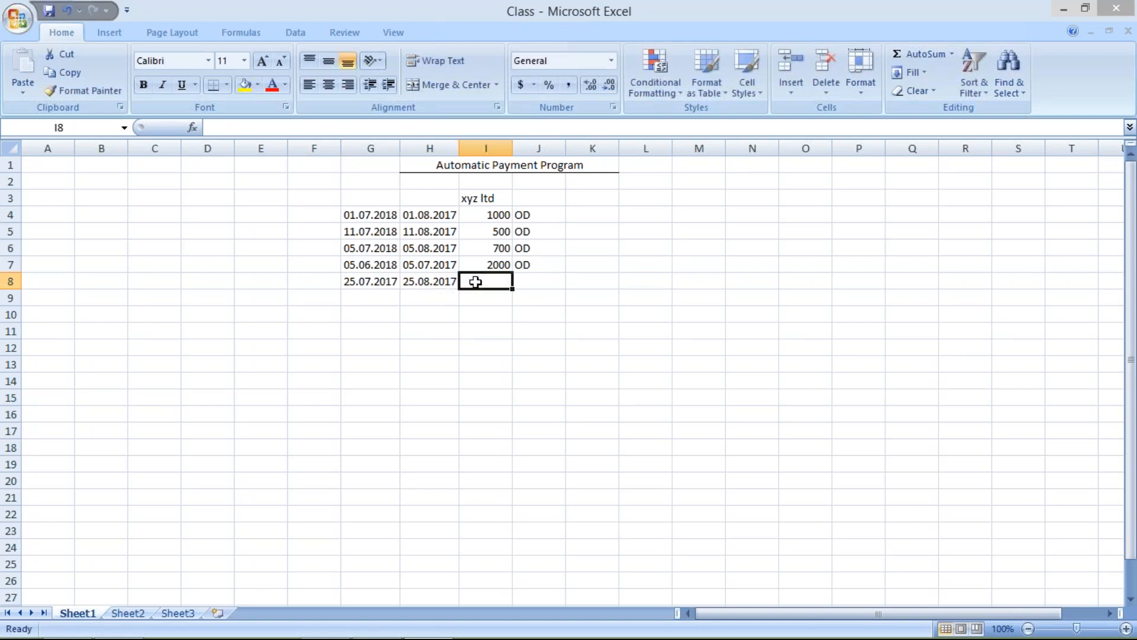
text(000)
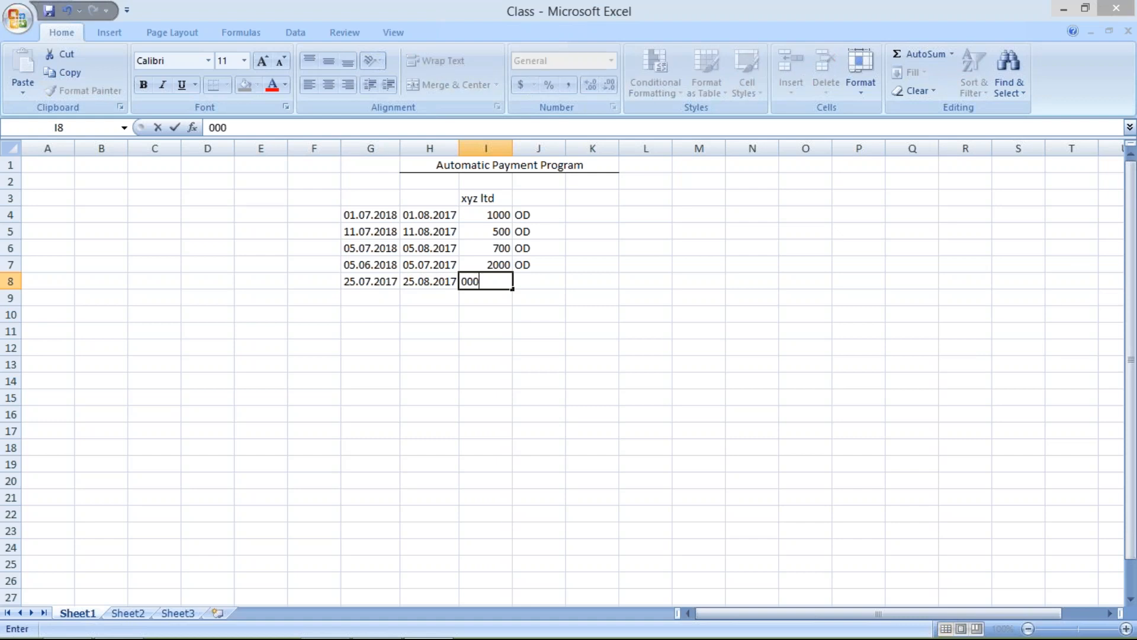
key(BackSpace)
key(BackSpace)
key(BackSpace)
text(4000)
click(530, 283)
text(ND)
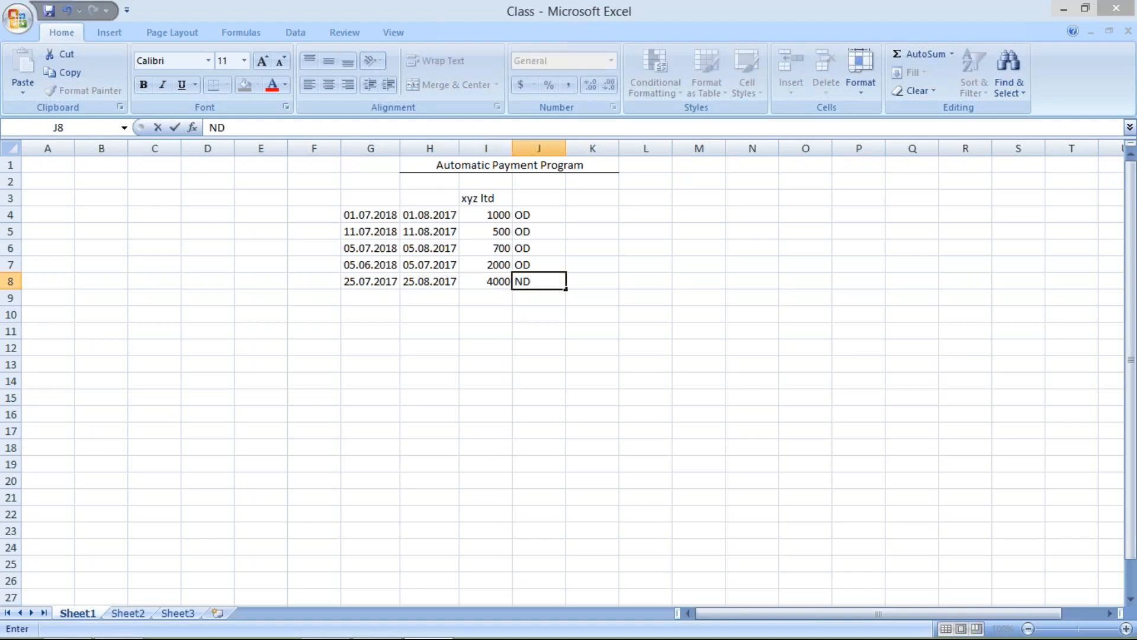
key(Return)
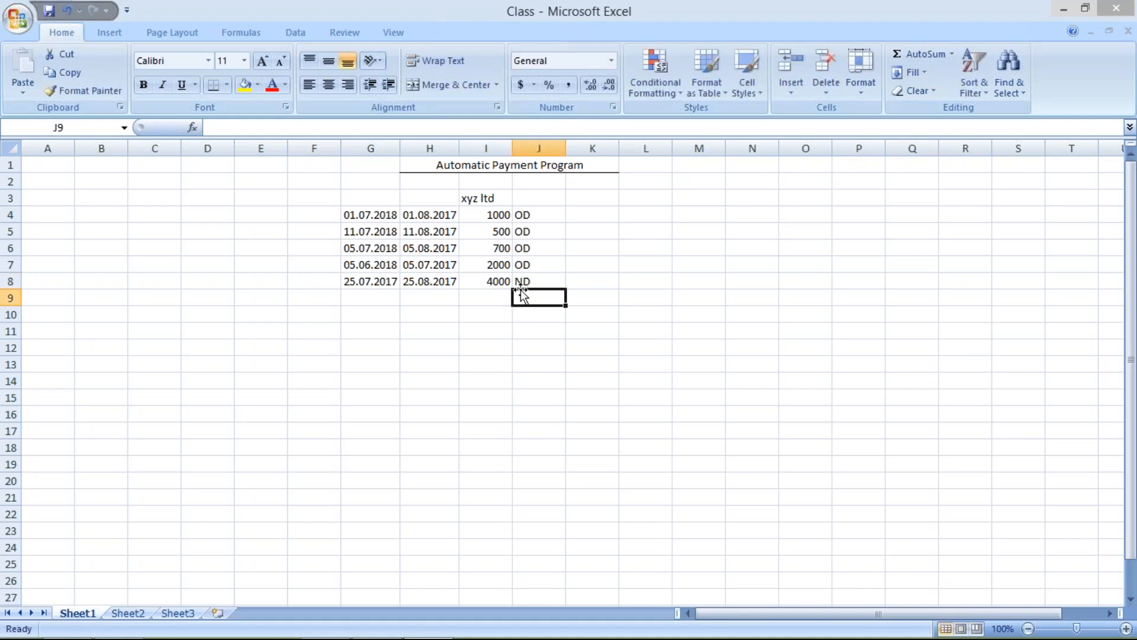
click(421, 276)
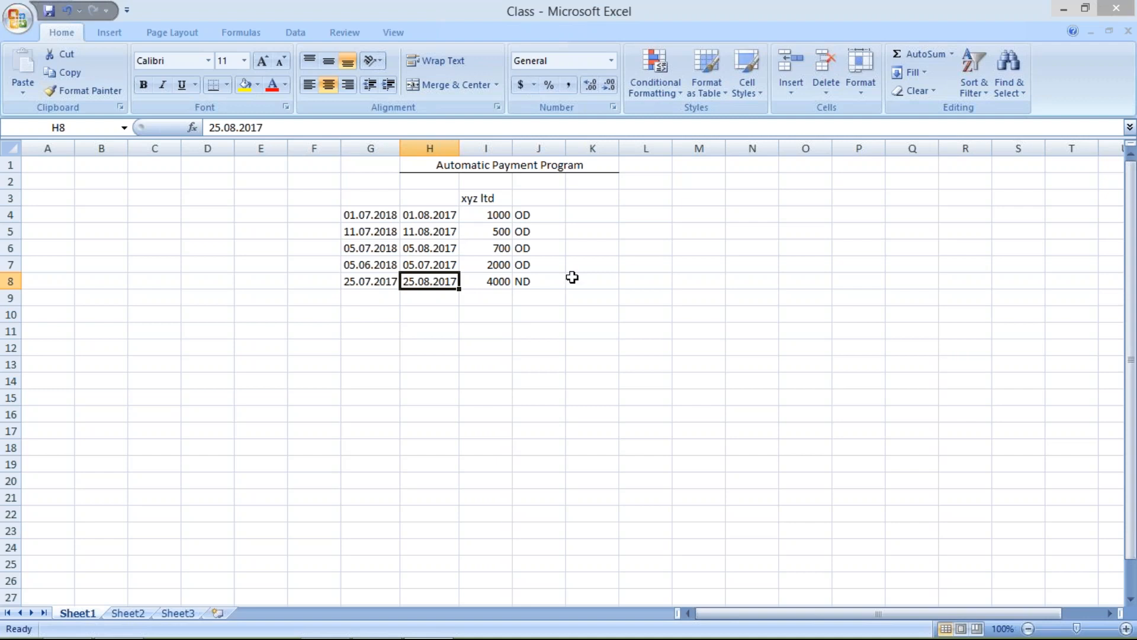
click(536, 283)
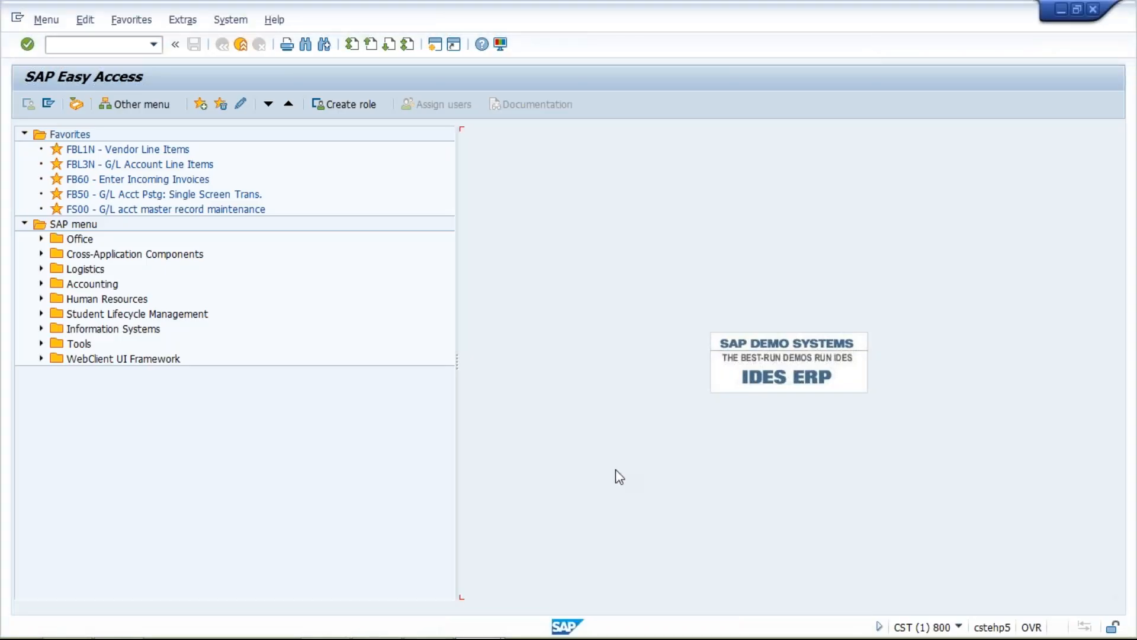
- Switch to SAP Easy Access and run transaction FBZP to maintain the payment program
click(106, 47)
text(FBZP)
key(Return)
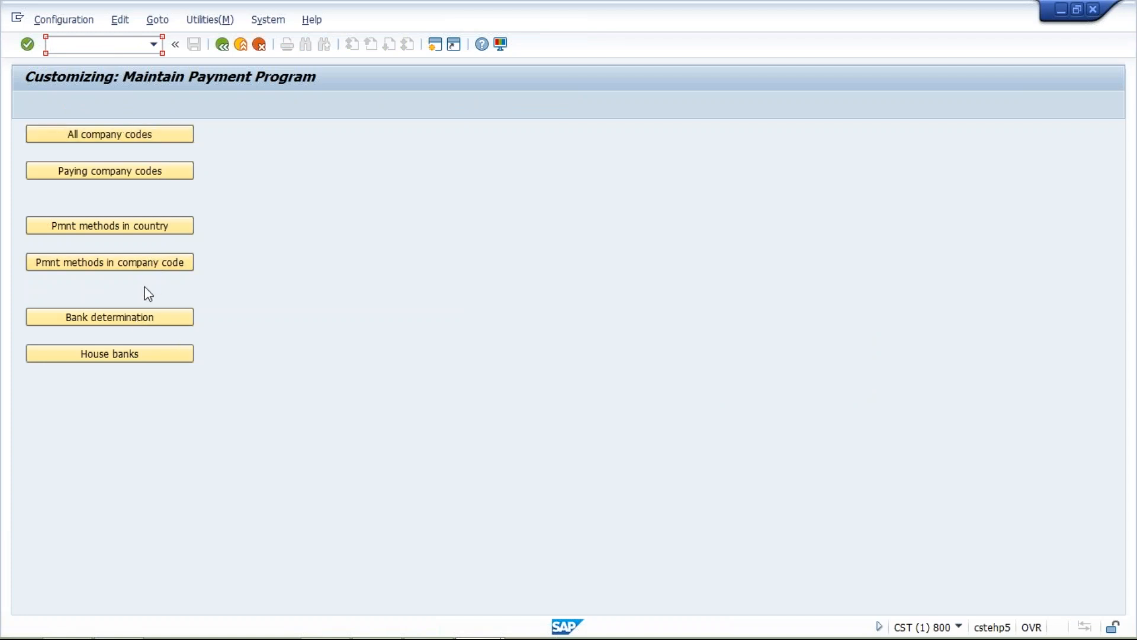
- Create a new entry in the all company codes settings for company code TM04
click(141, 136)
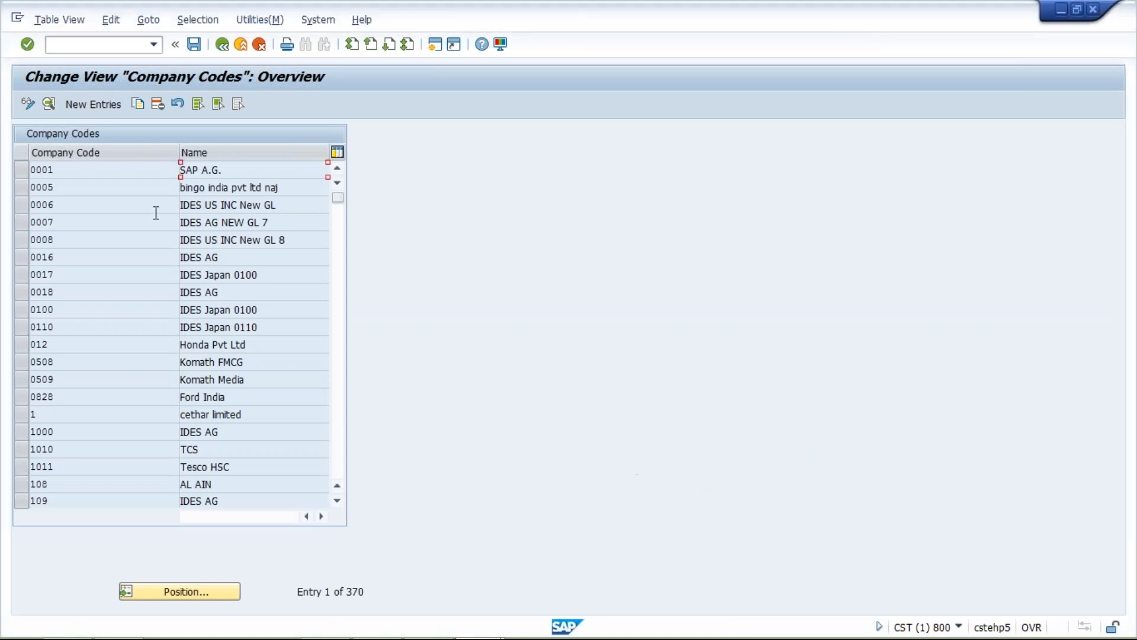
click(99, 106)
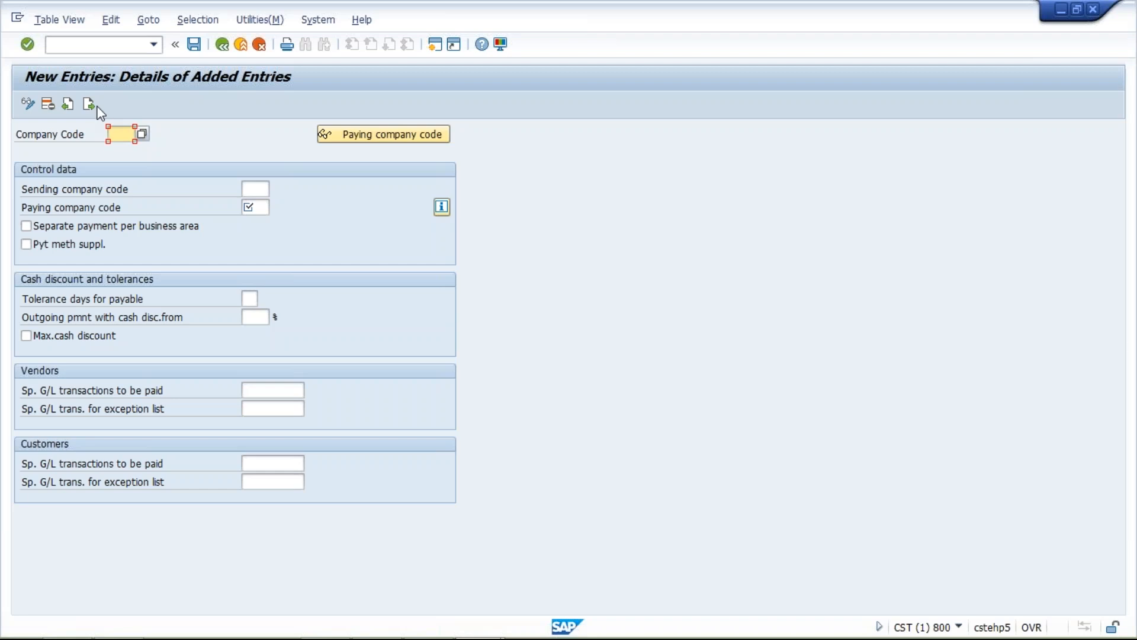
text(TM04)
- Set the paying company code to TM04 and enable separate payment per business area
click(250, 208)
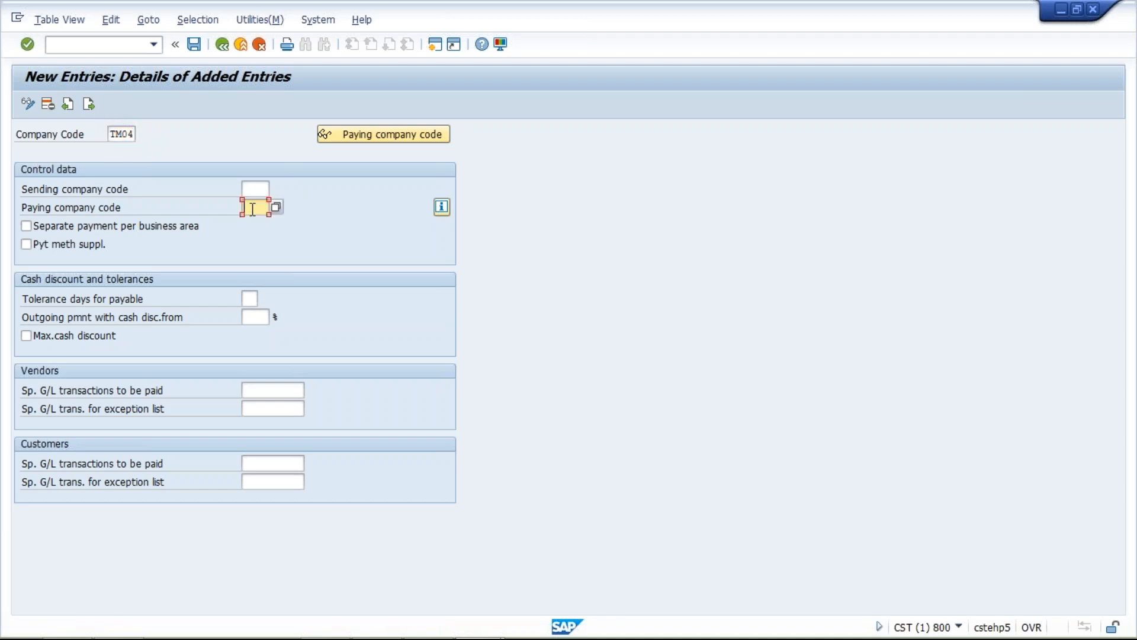
click(250, 190)
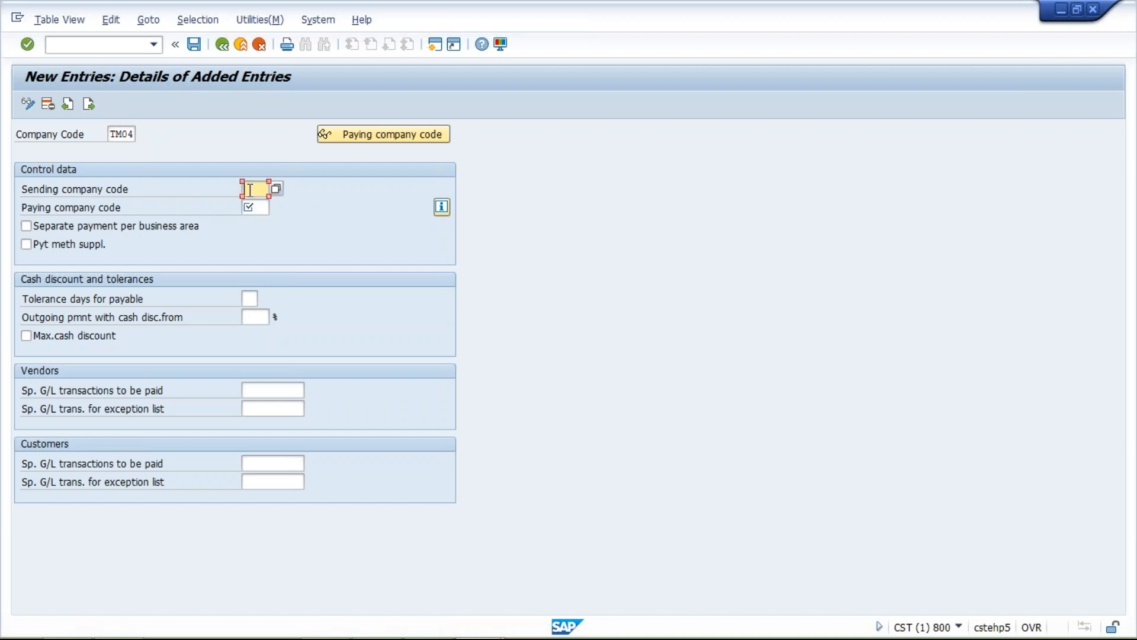
click(250, 208)
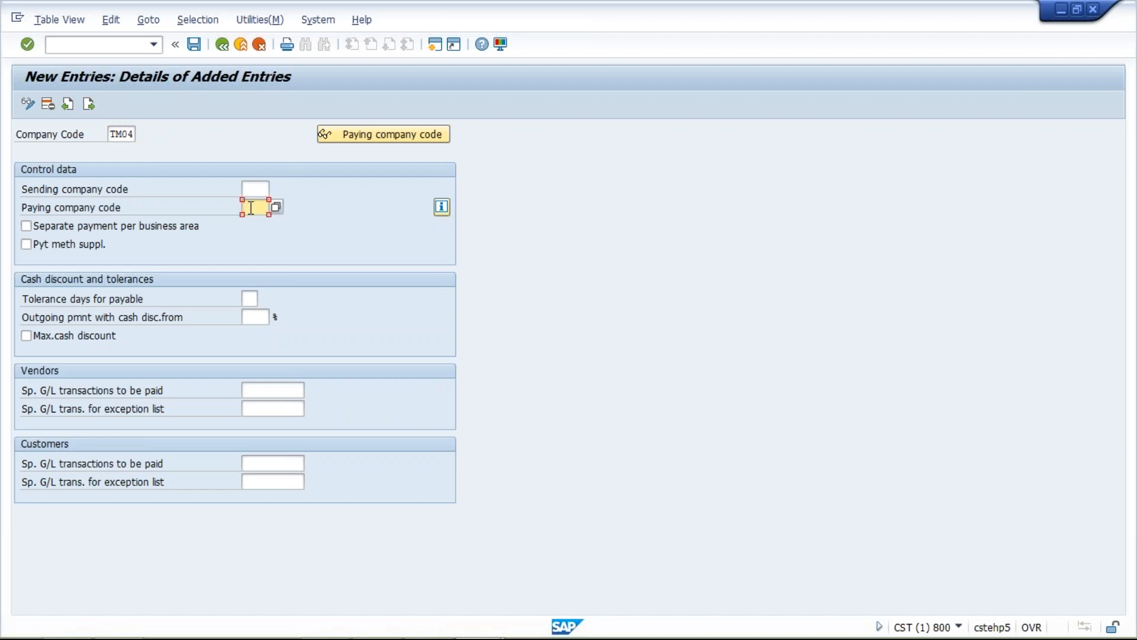
text(TM04)
click(264, 190)
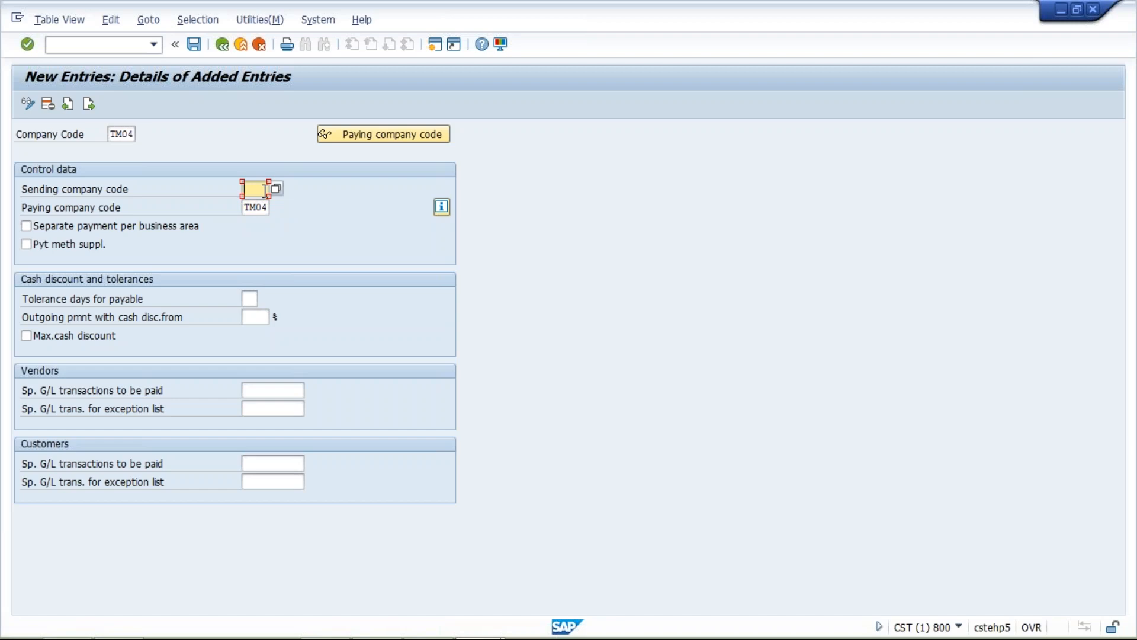
click(26, 226)
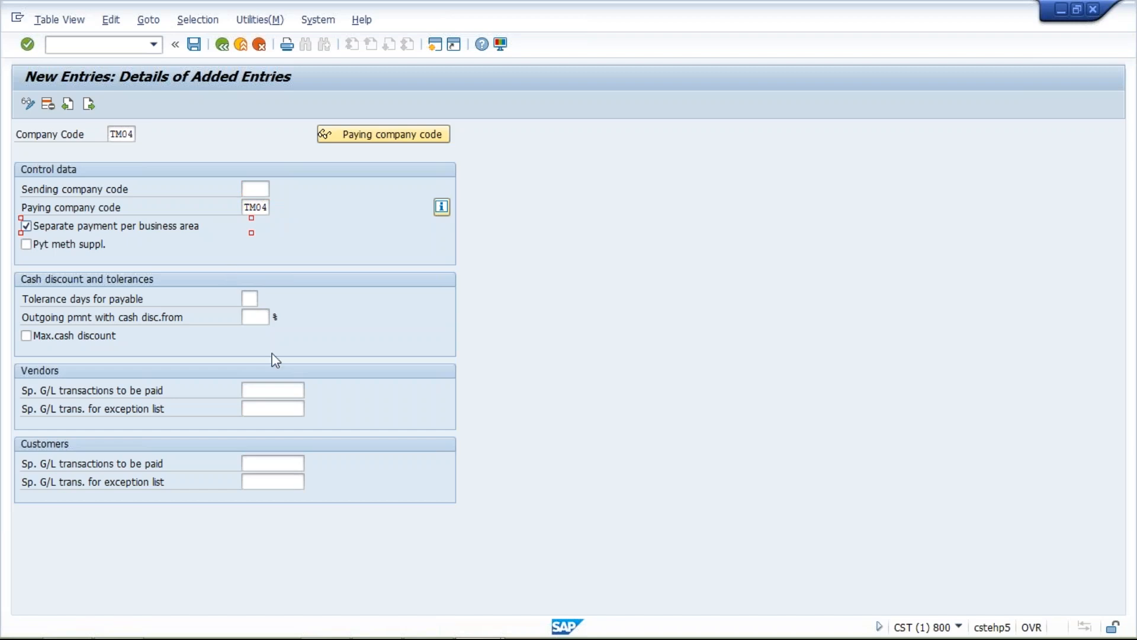
click(260, 392)
click(282, 462)
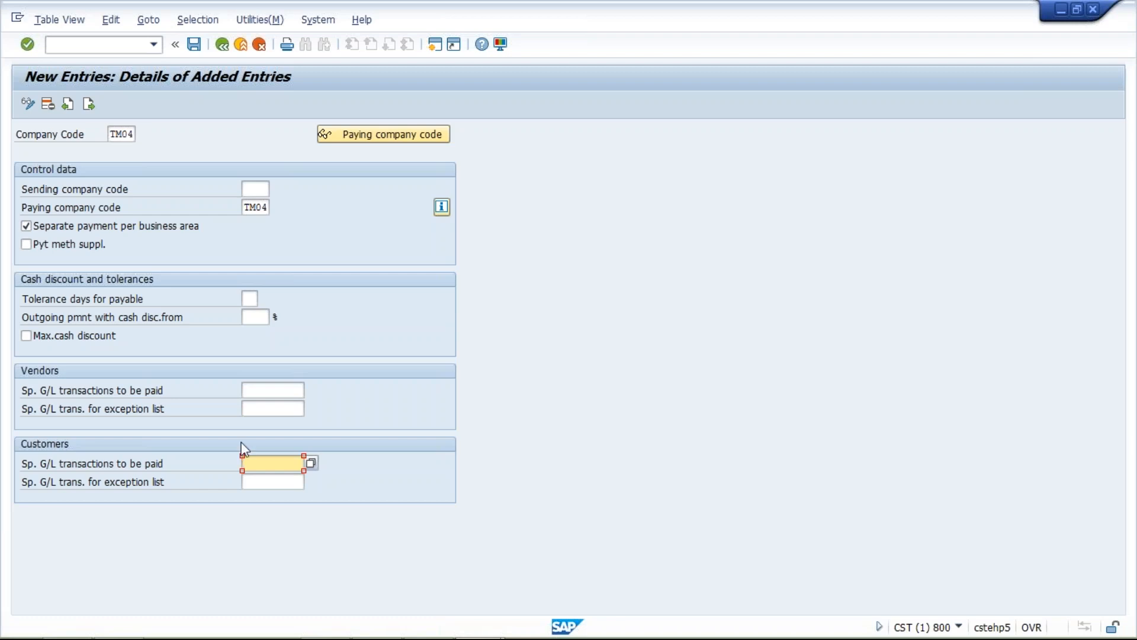
click(262, 389)
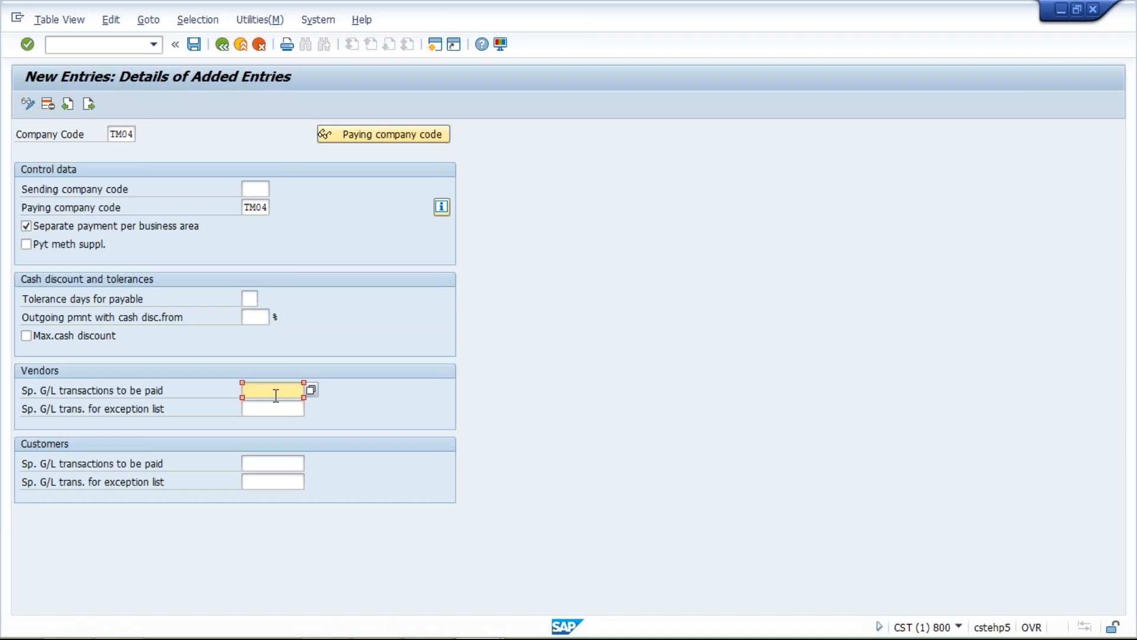
text(A)
key(BackSpace)
click(259, 188)
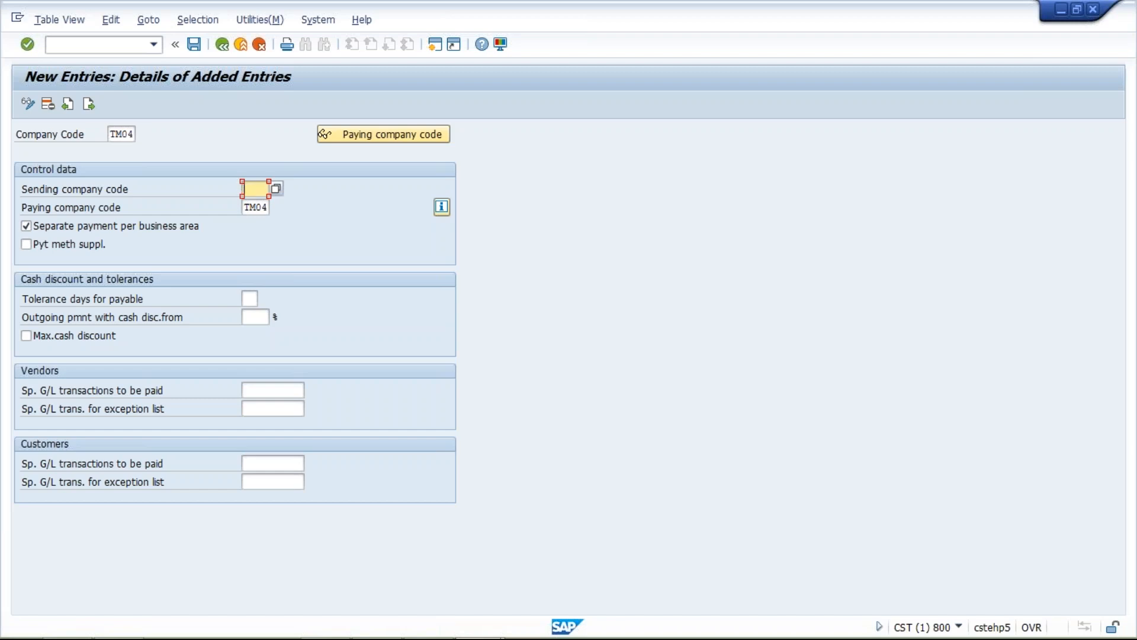
click(259, 207)
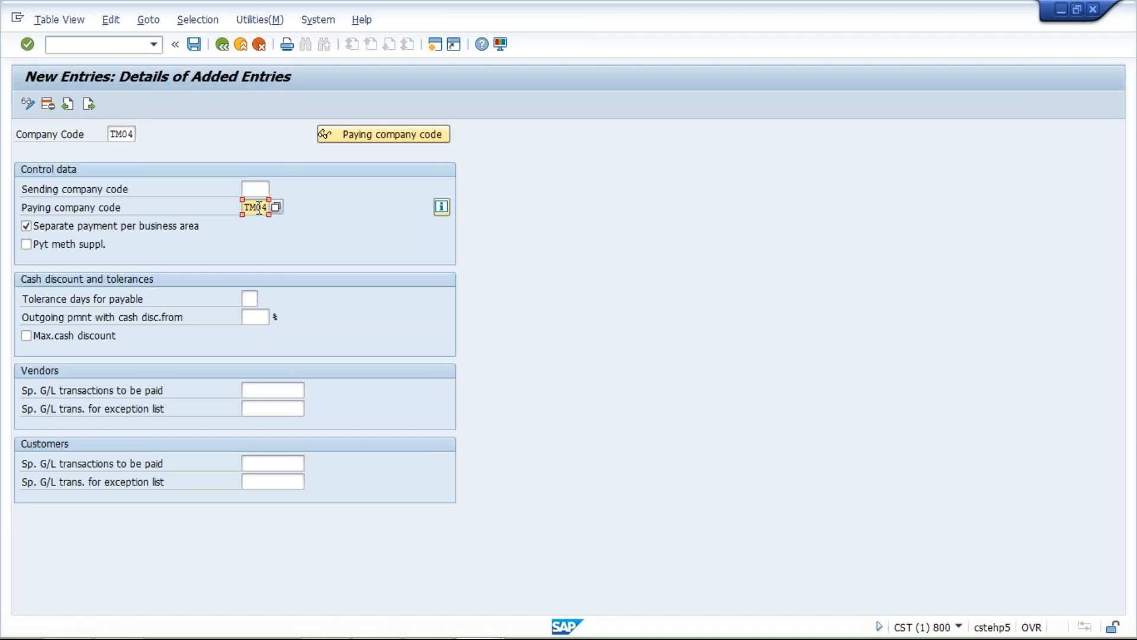
click(261, 188)
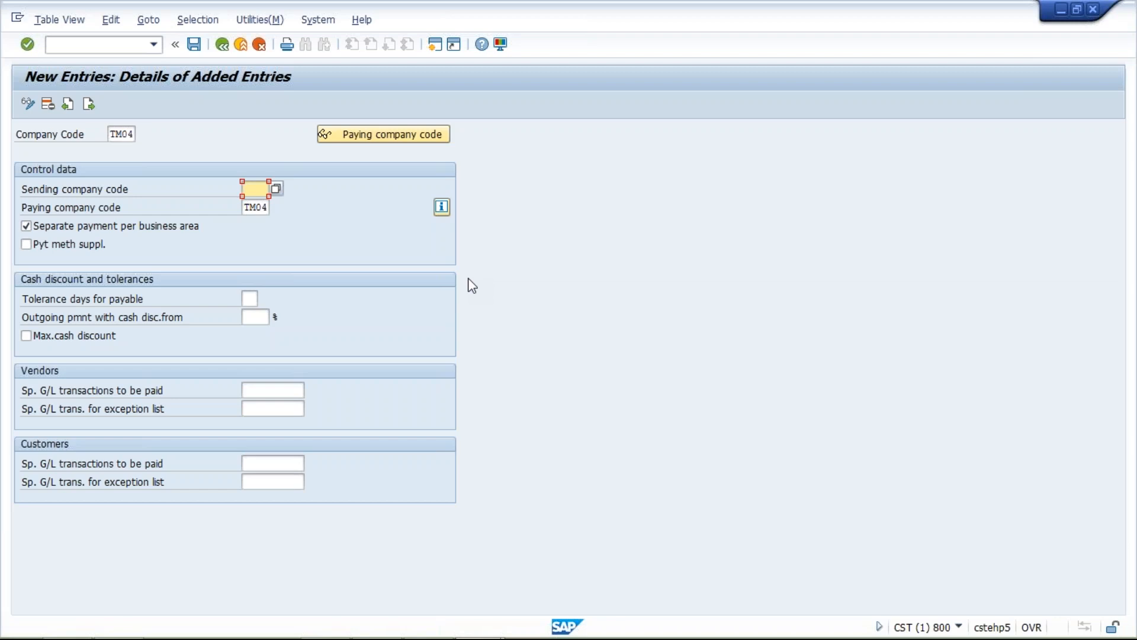
- Save the TM04 company code entry under the TATA MOTOR customizing request and return to the payment program customizing overview
click(195, 45)
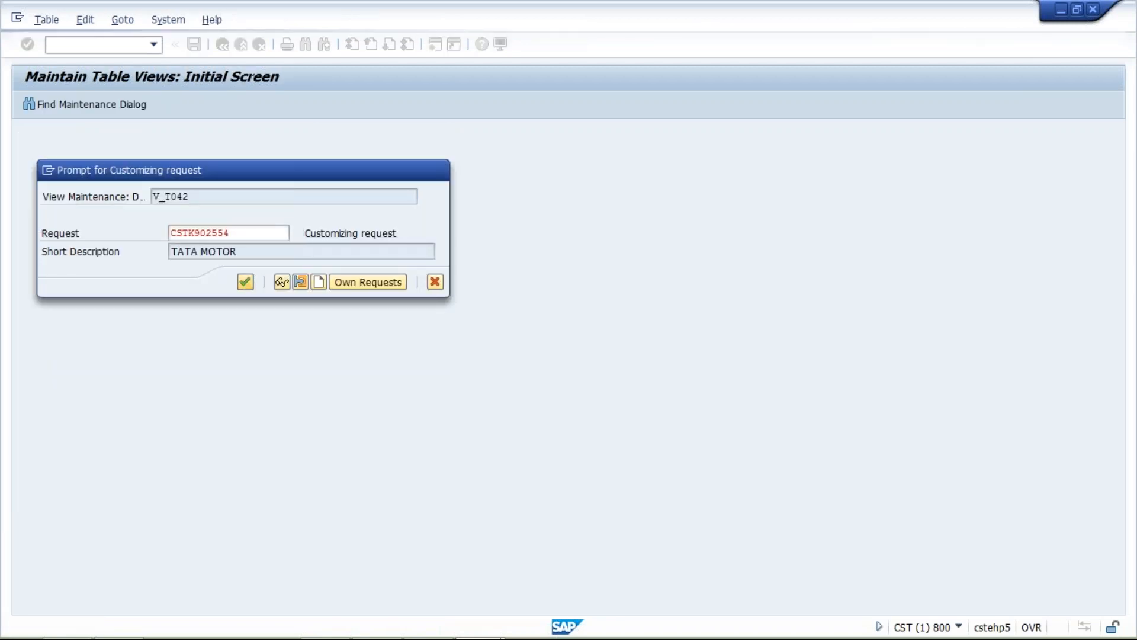
click(245, 282)
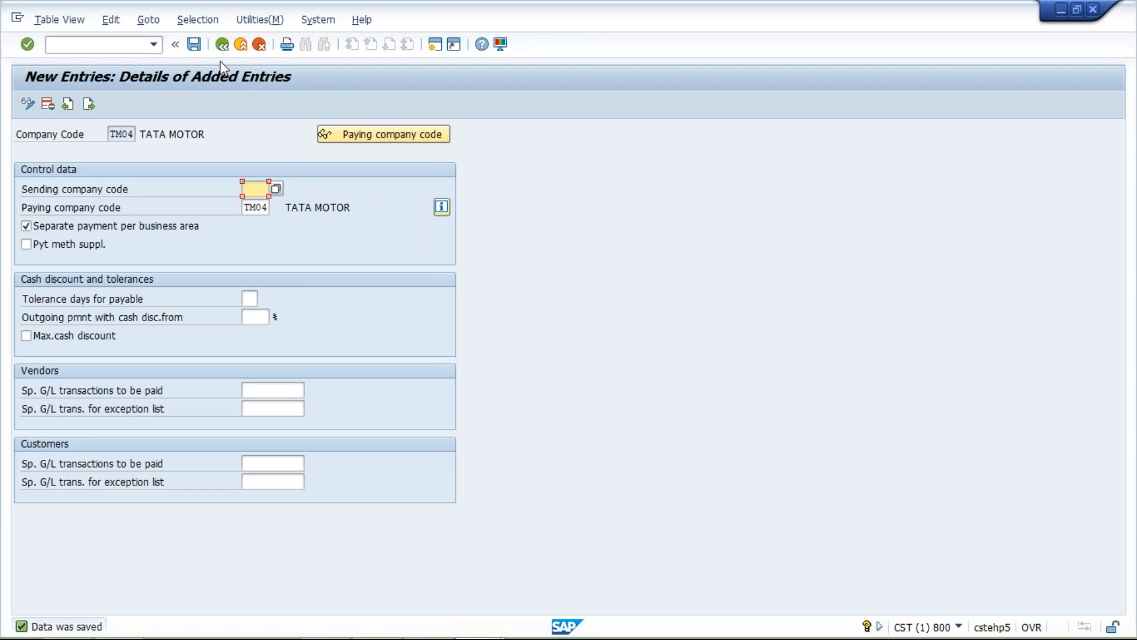
click(222, 45)
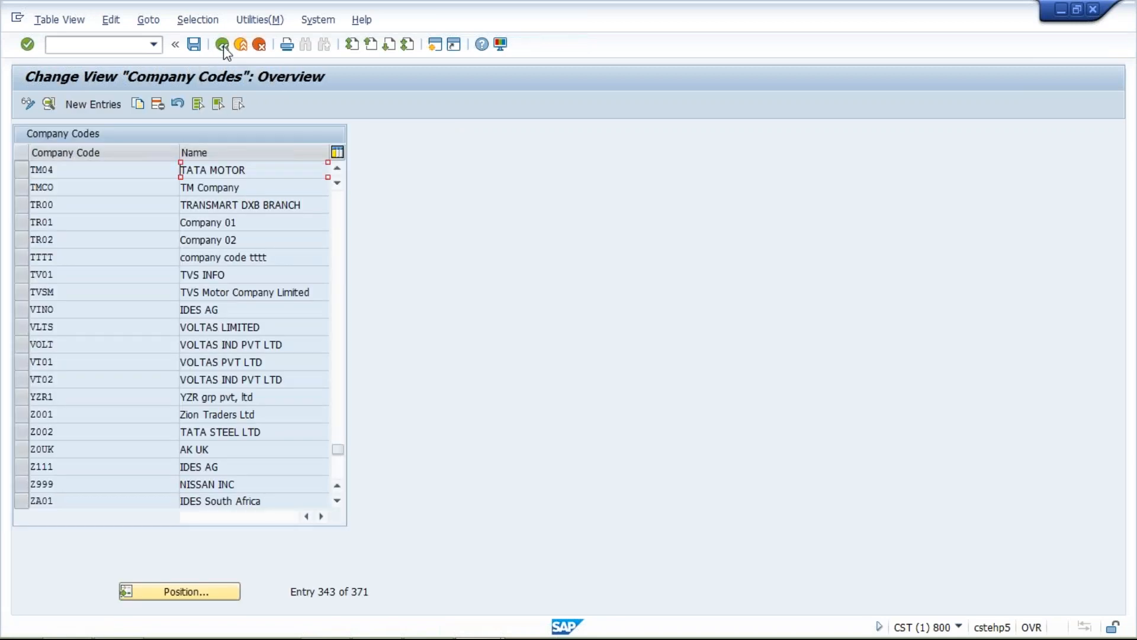
click(222, 46)
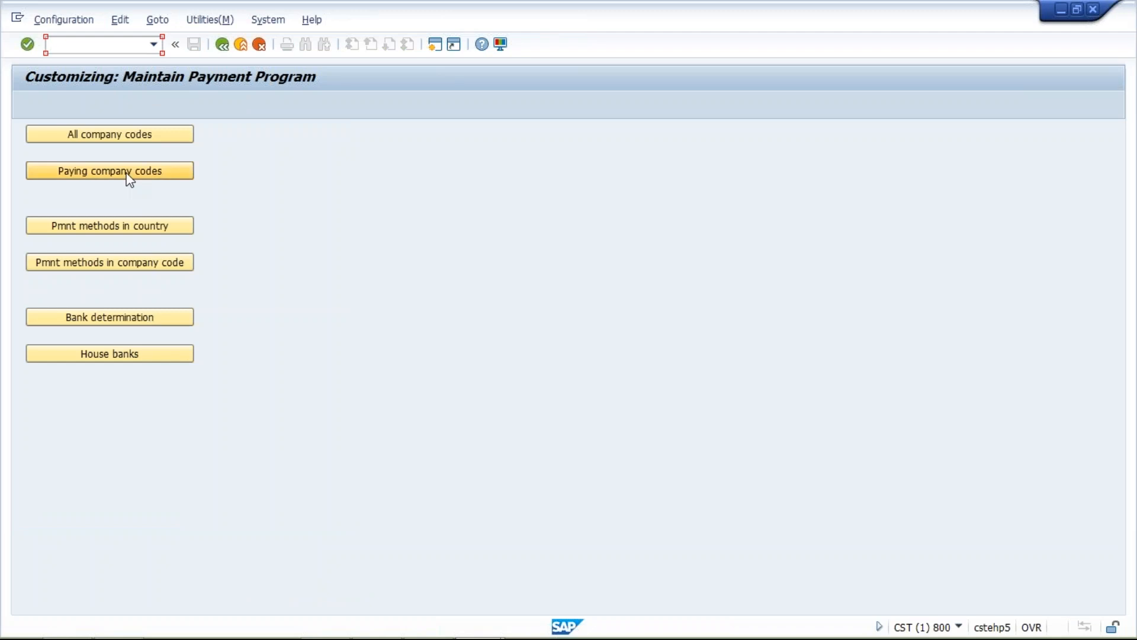
- Create a new entry in the paying company codes settings for paying company code TM10
click(127, 175)
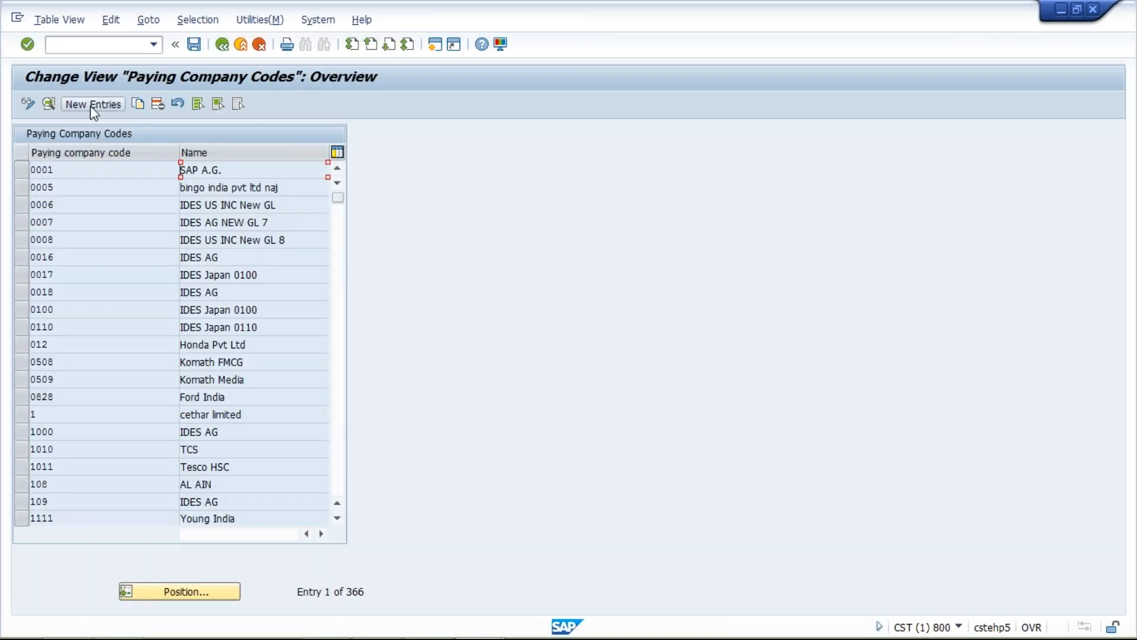
click(90, 105)
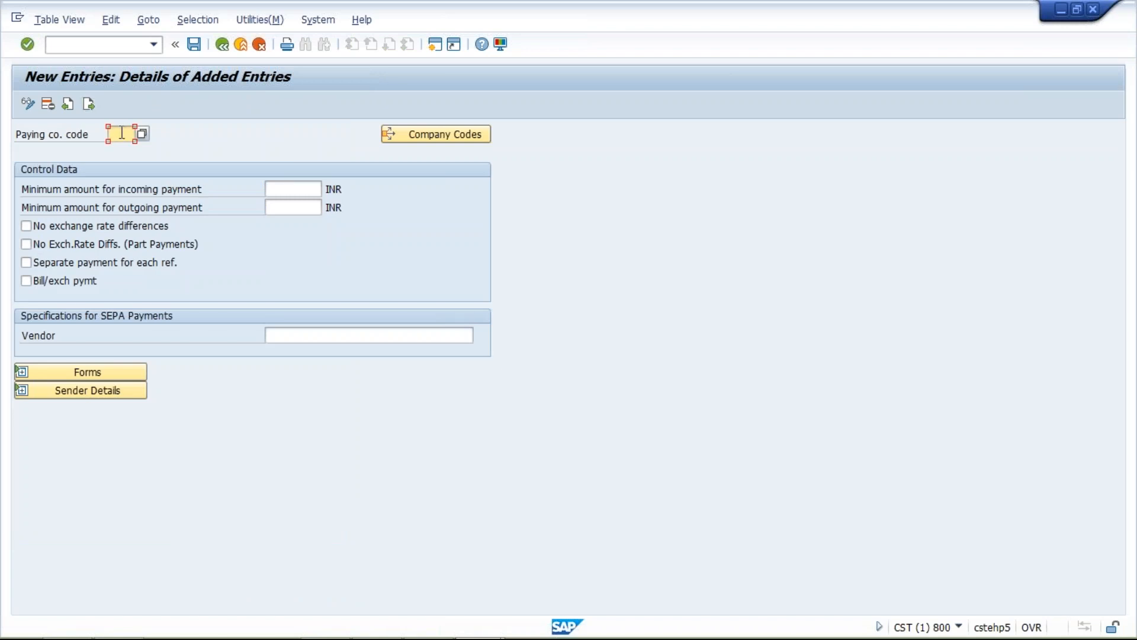
text(TM10)
- Set the minimum amounts for incoming and outgoing payments to 10 INR each
click(291, 190)
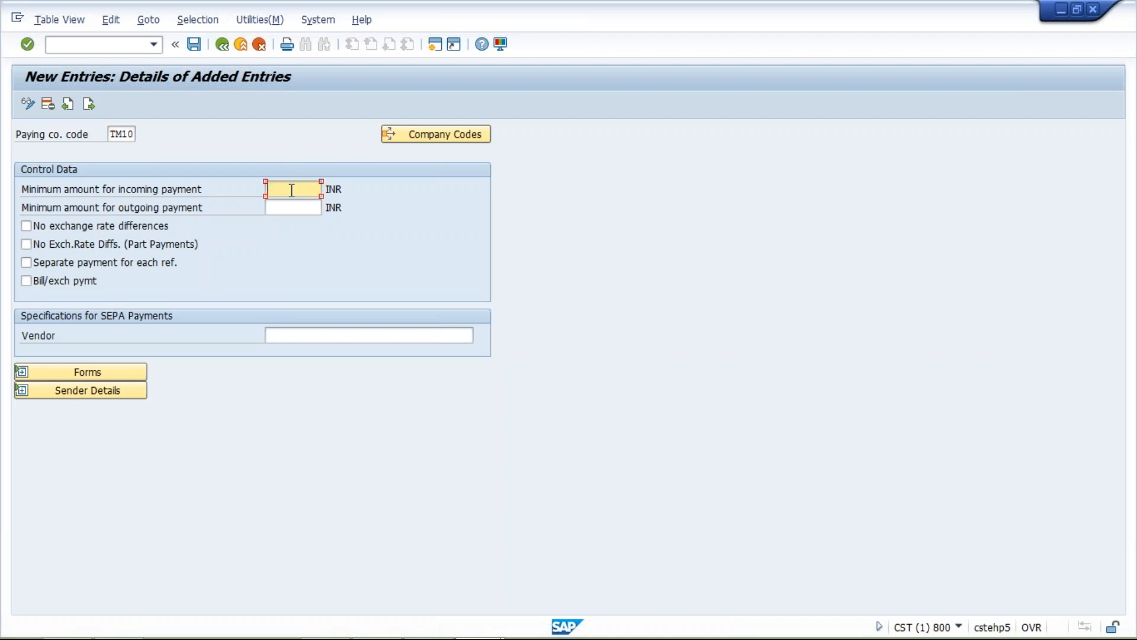
text(10)
click(295, 207)
text(10)
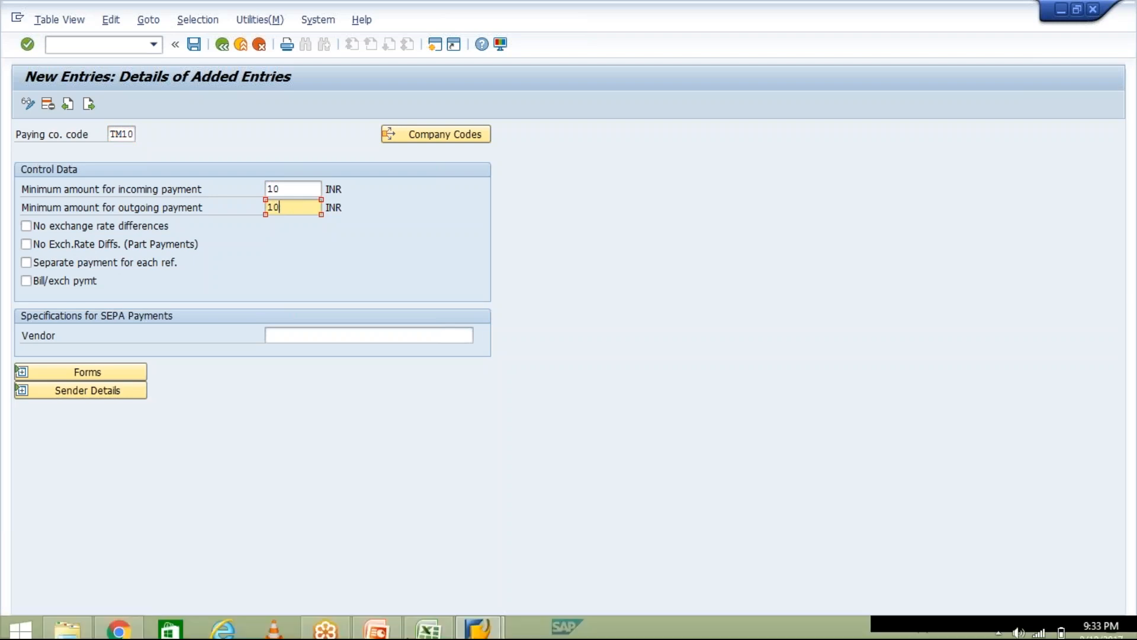
- Switch to the Excel workbook, enter 10 in cell I10 below the invoice amounts, and return to the SAP new entries window
click(423, 622)
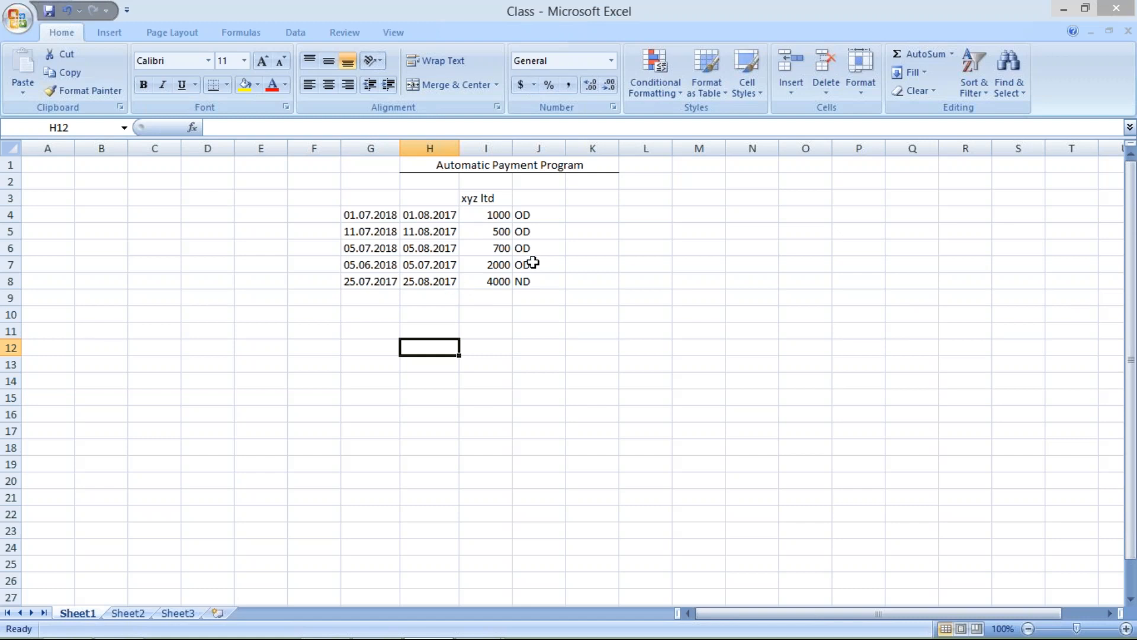
click(489, 312)
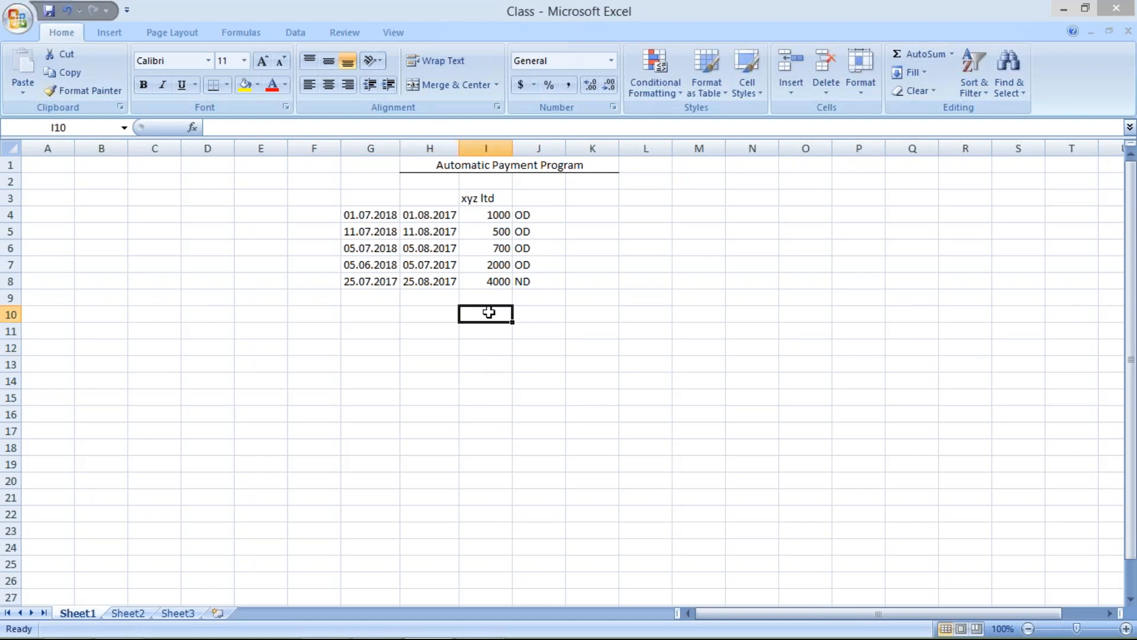
text(100)
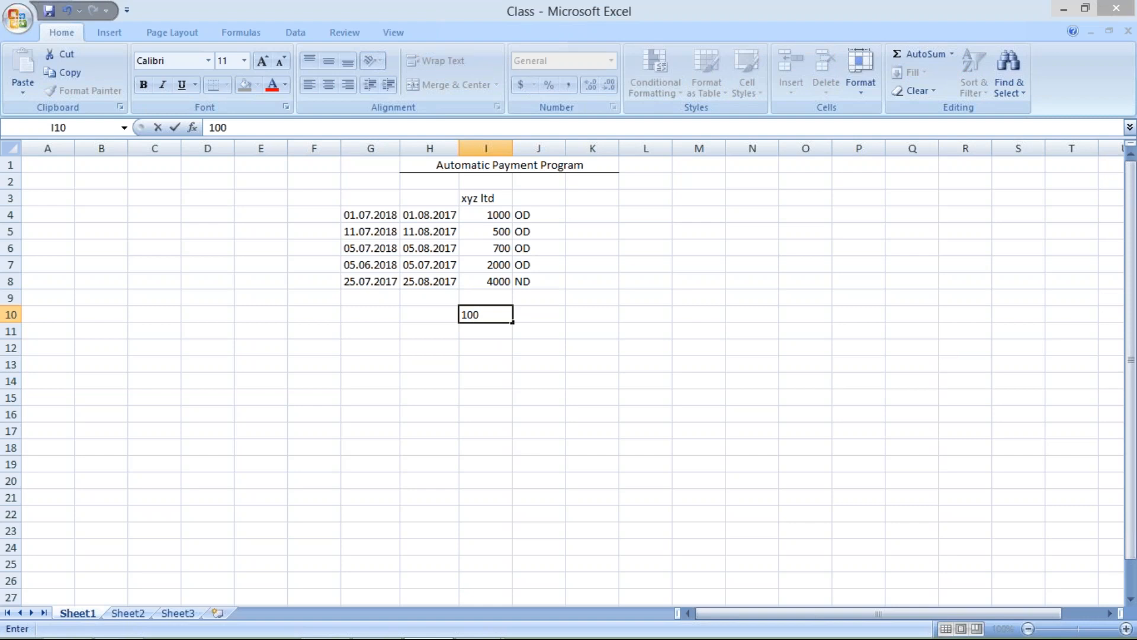
key(BackSpace)
click(484, 631)
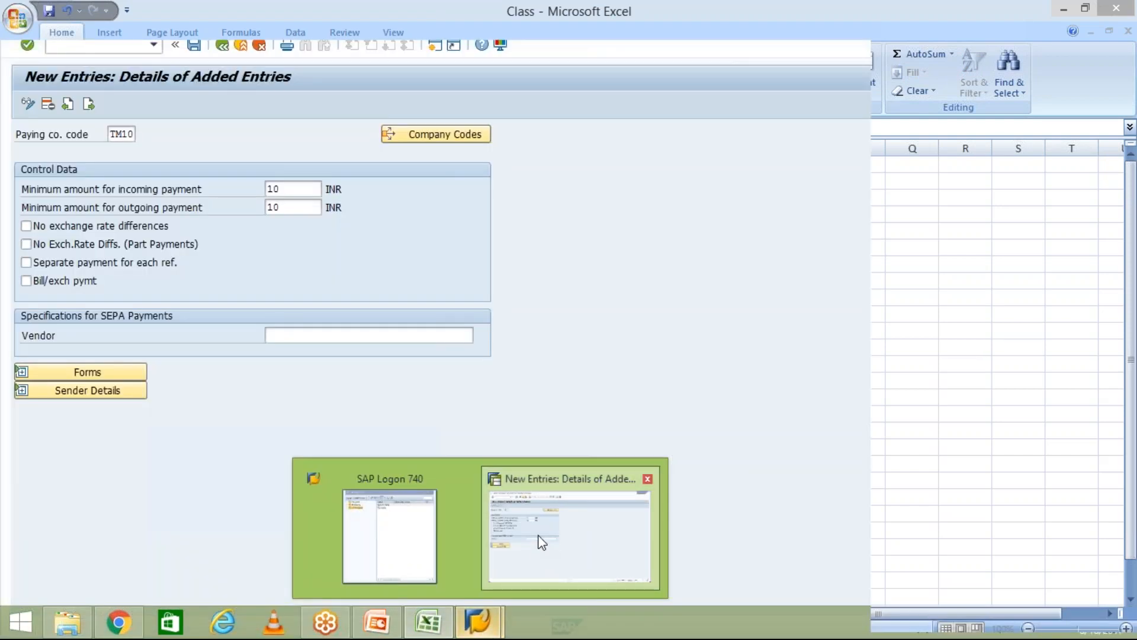
click(536, 548)
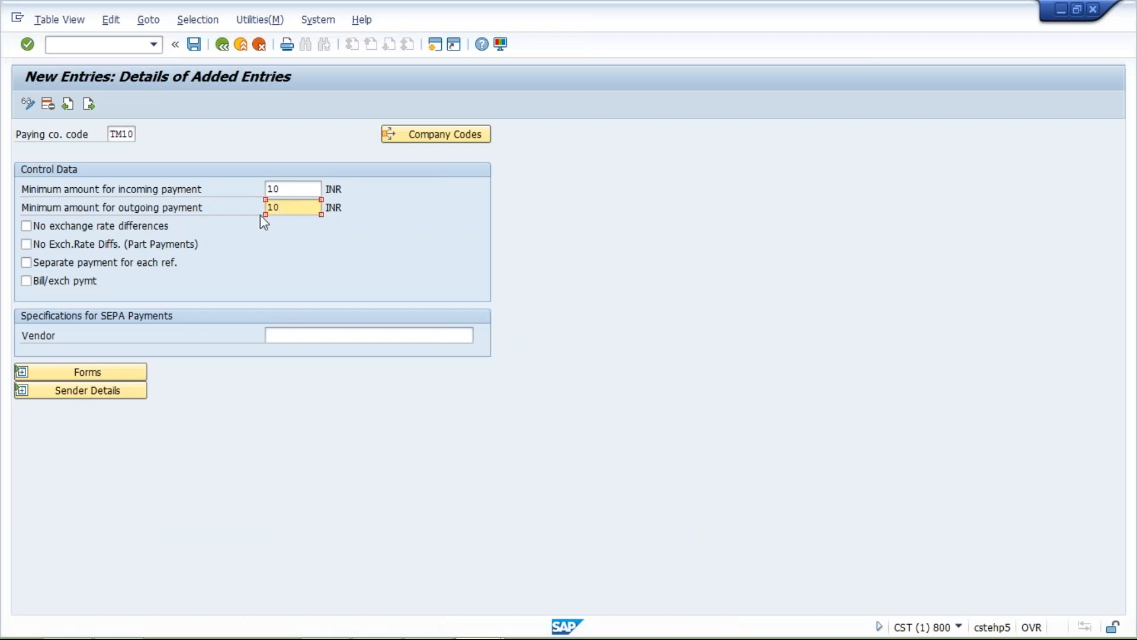
- Expand the forms and sender details sections and assign F110_D_AVIS as the SAPscript payment advice form
click(22, 375)
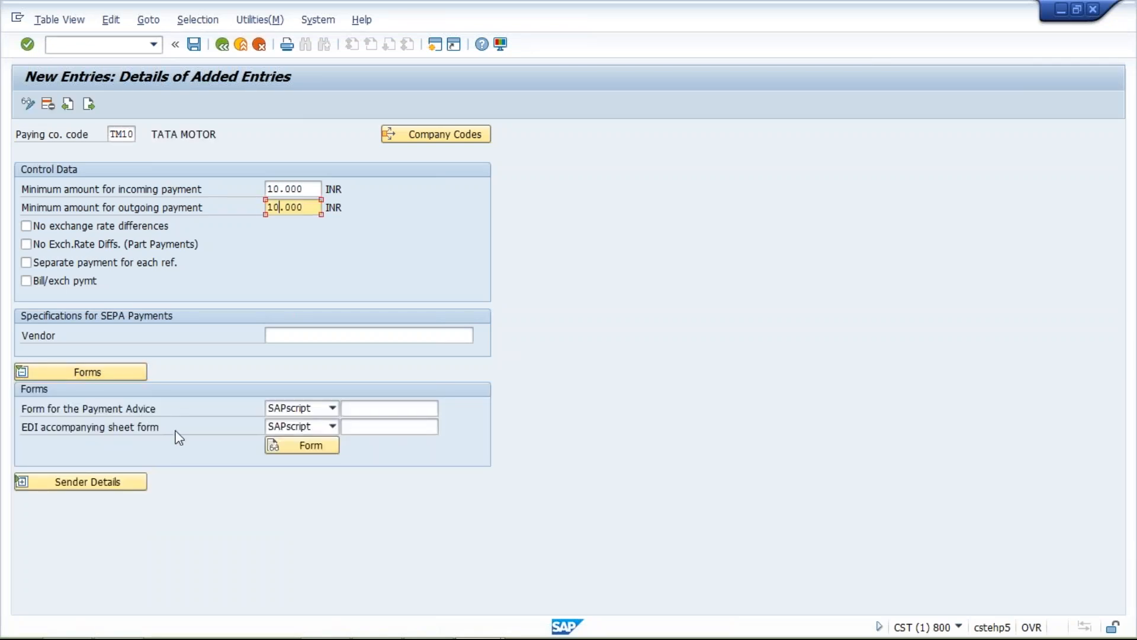
click(369, 402)
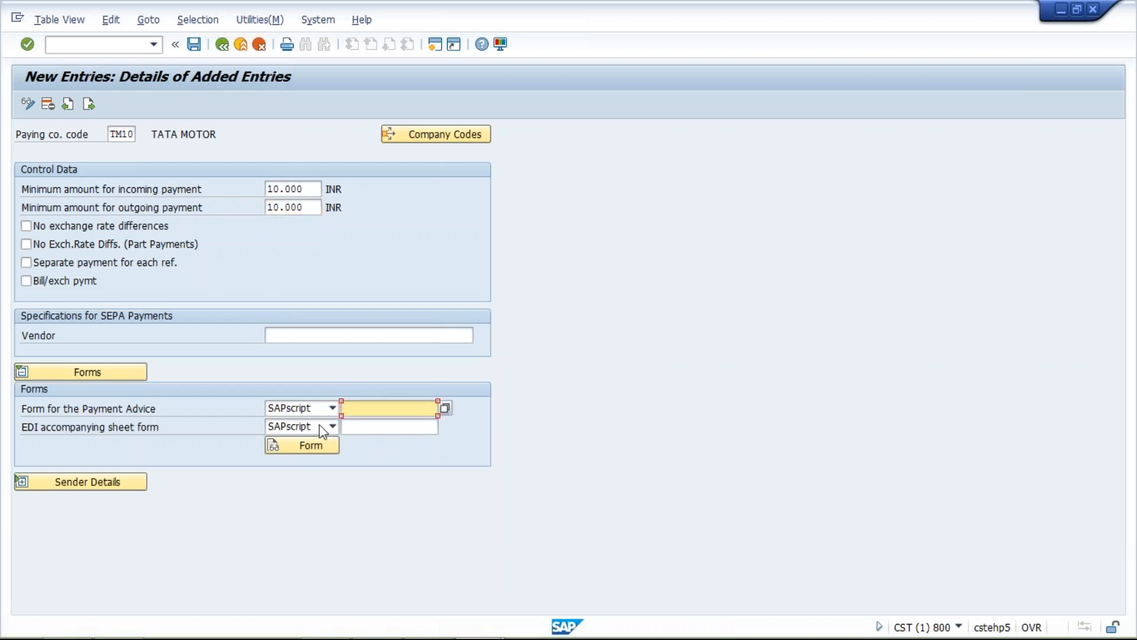
click(22, 482)
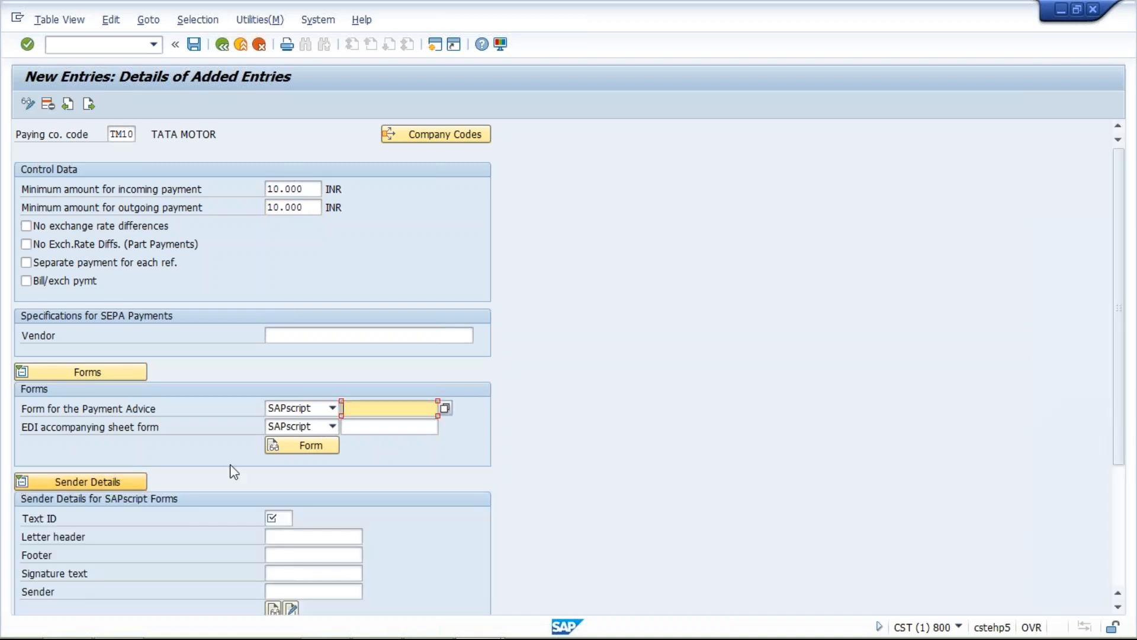
click(370, 405)
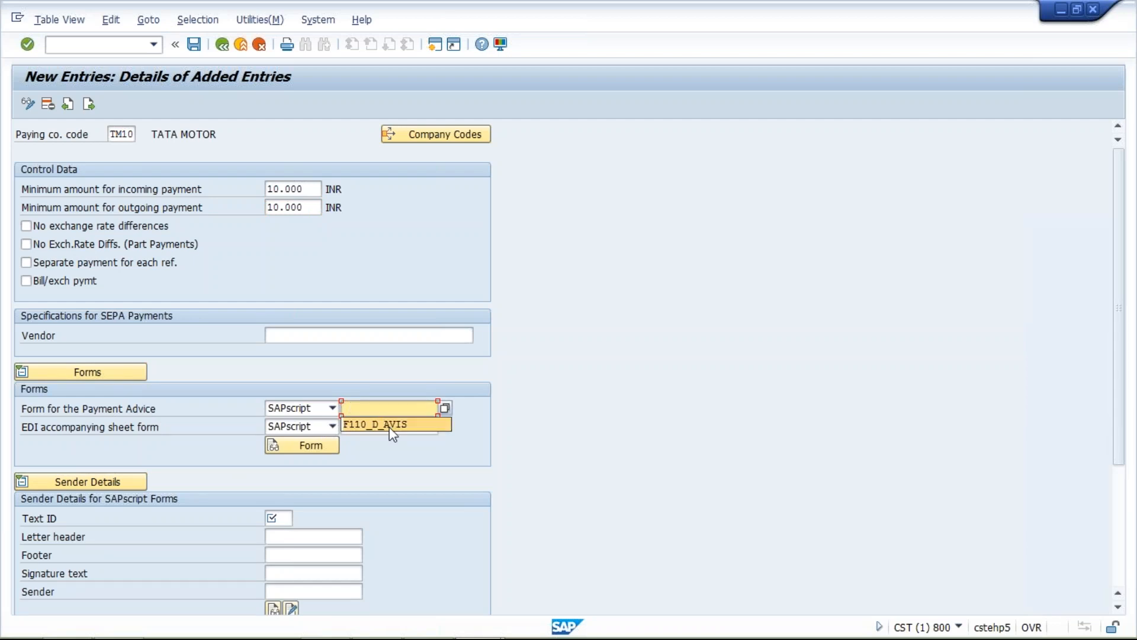
click(389, 425)
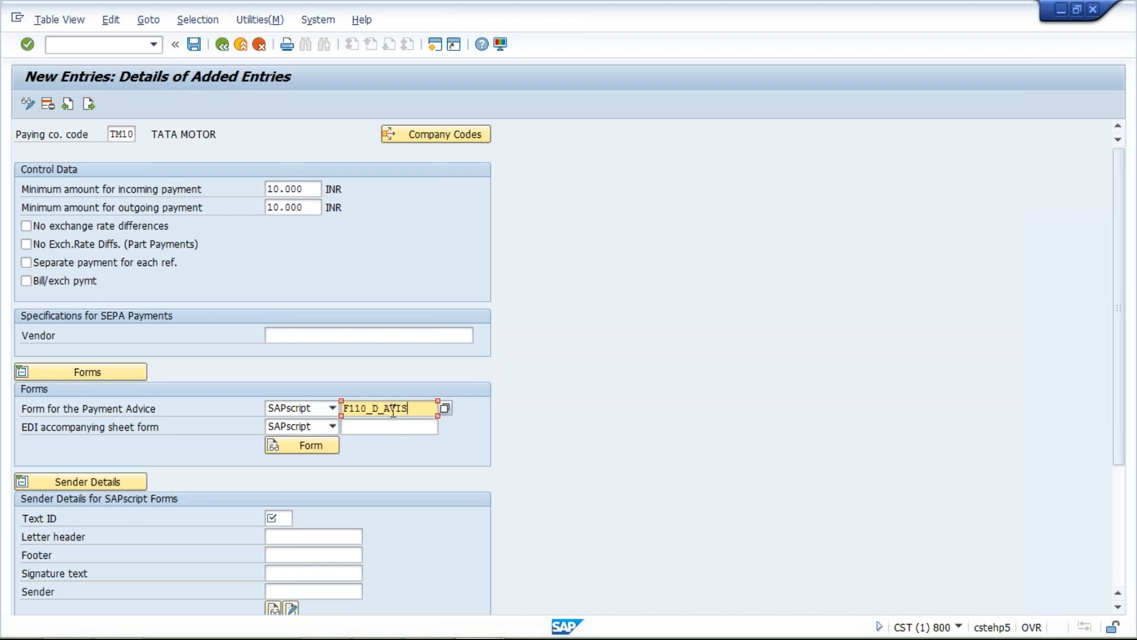
drag(413, 408, 331, 413)
click(418, 409)
drag(419, 409, 332, 411)
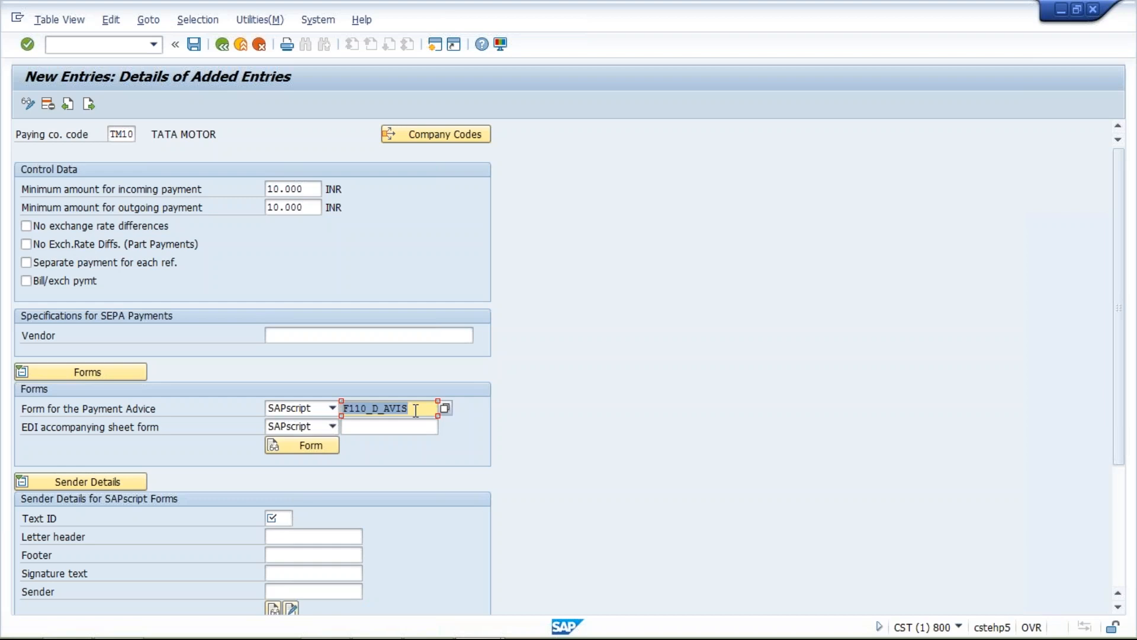
click(416, 410)
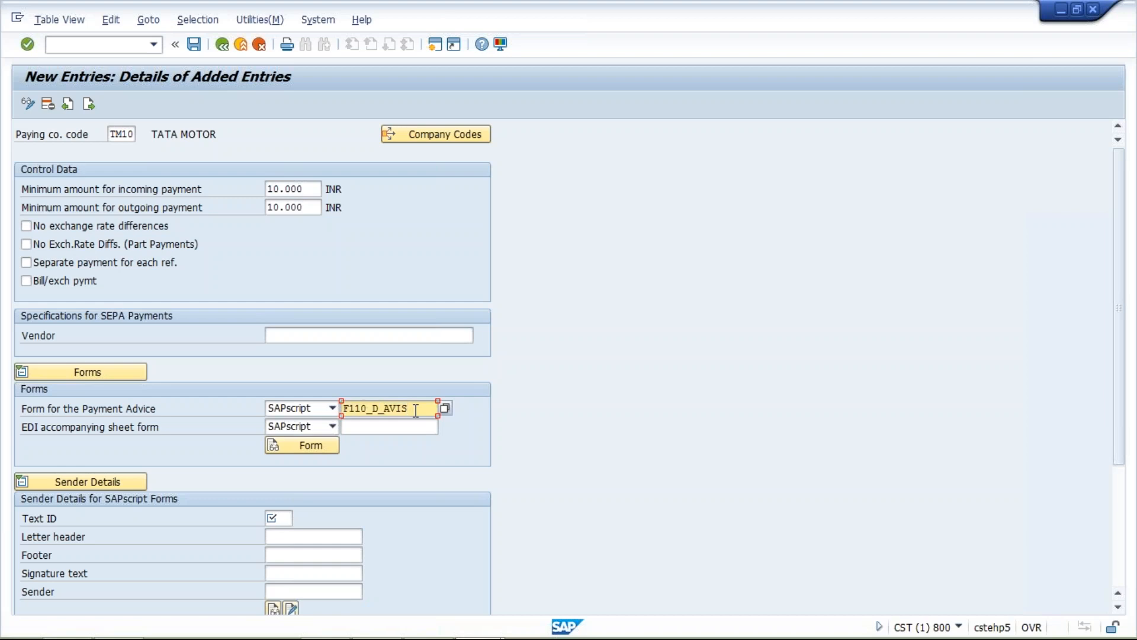
drag(416, 410, 343, 408)
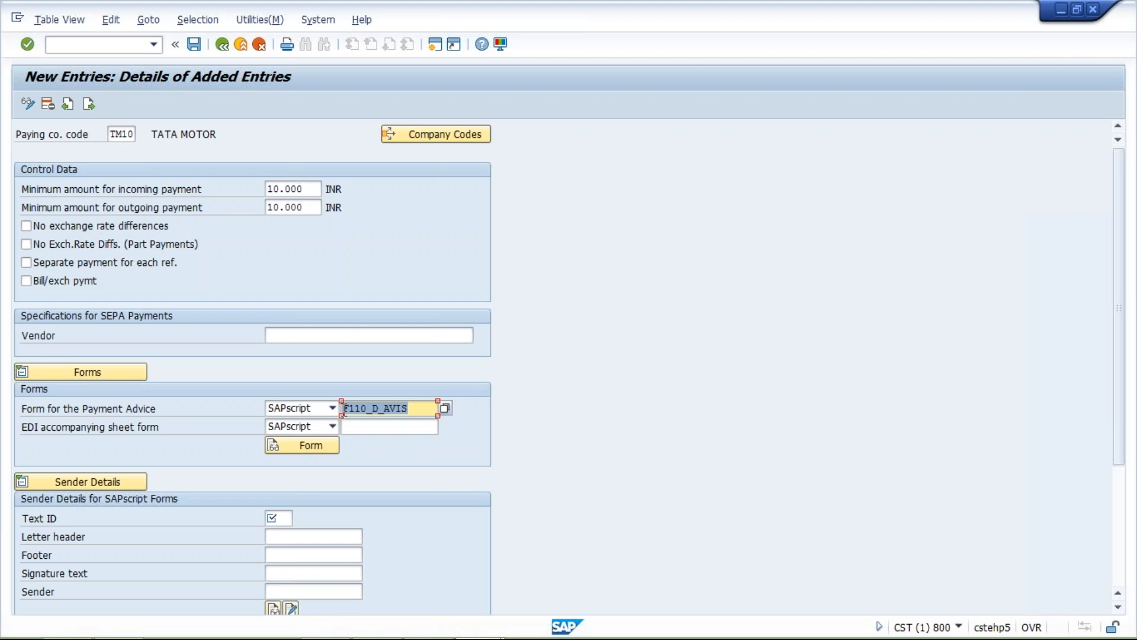
click(424, 409)
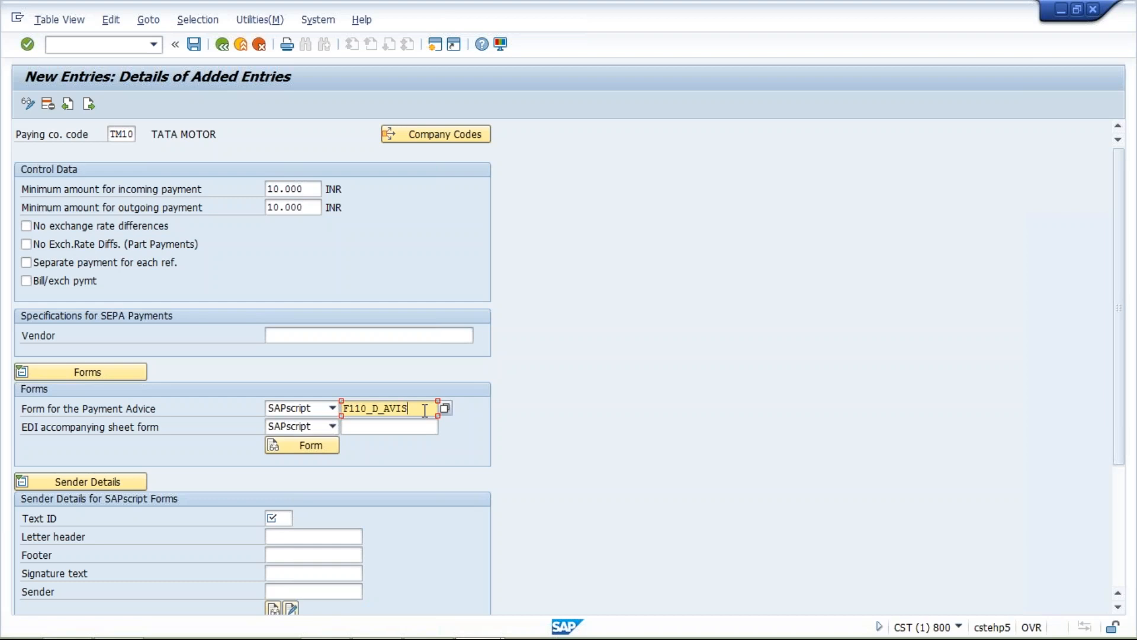
drag(416, 410, 343, 411)
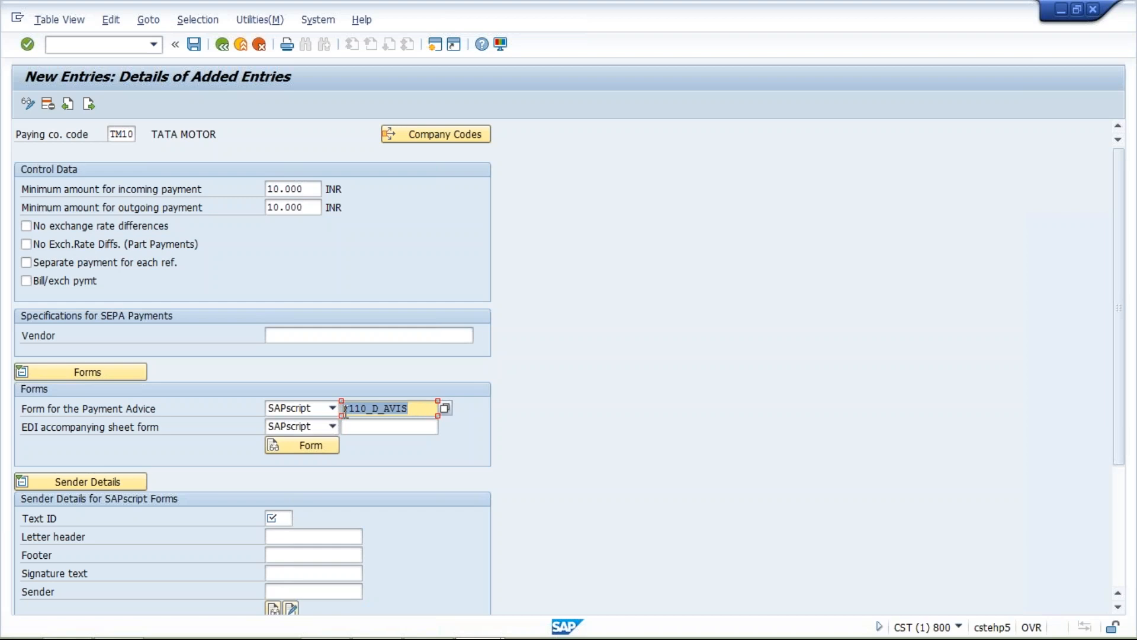
click(411, 409)
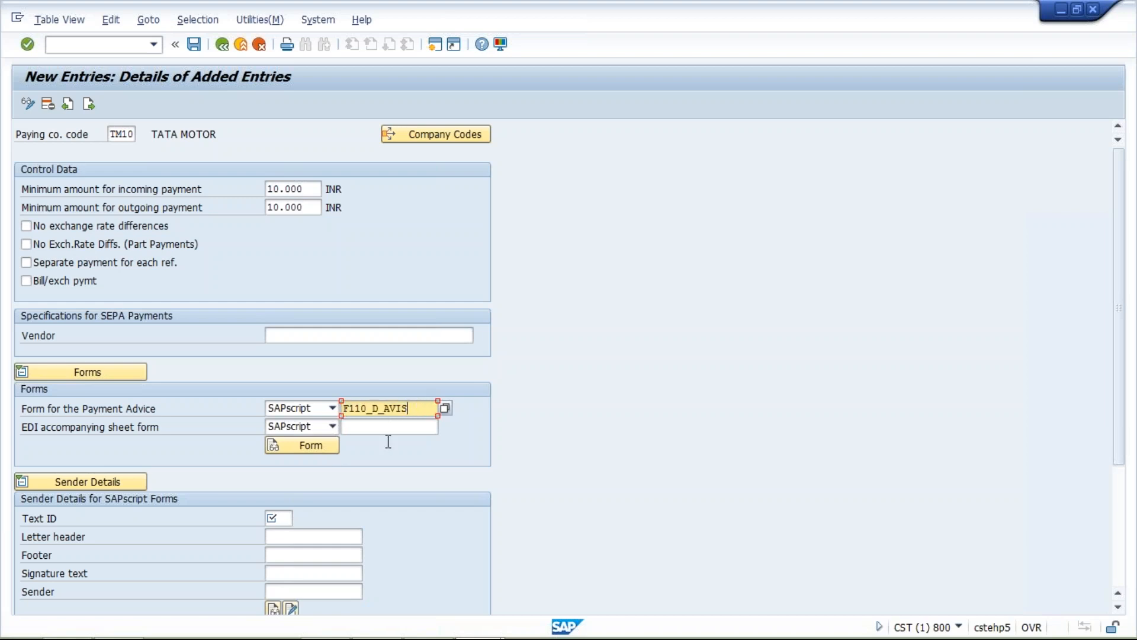
- Fill the SAPscript sender details with text ID ST, letter header F_0001_HEADER, footer F_0001_FOOTER and sender F_0001_SENDER
click(272, 518)
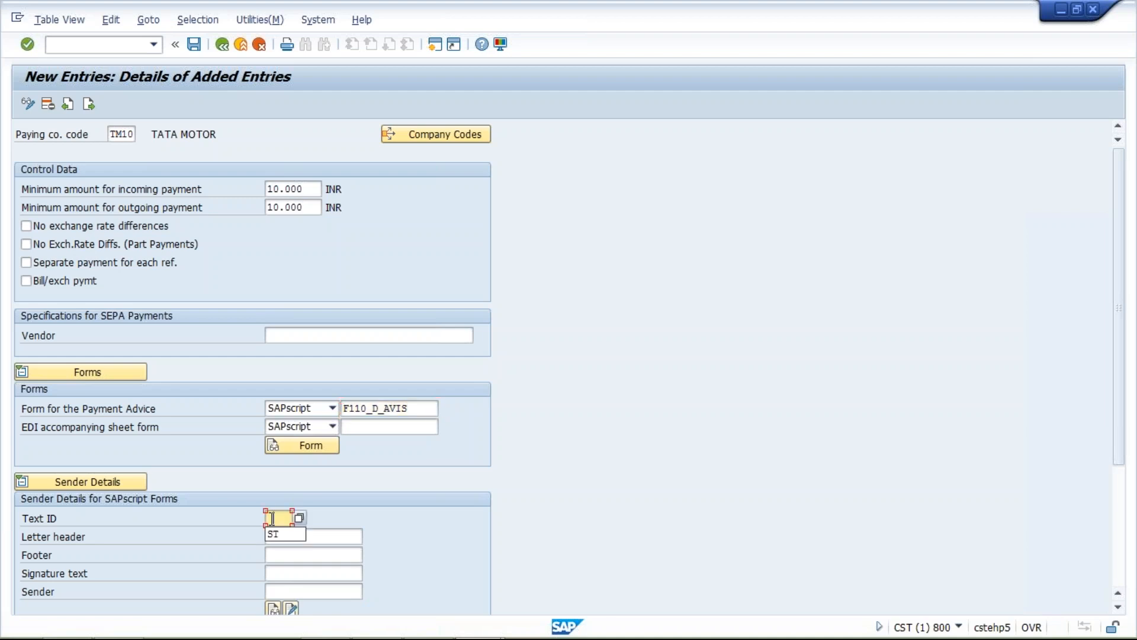
click(278, 534)
click(310, 537)
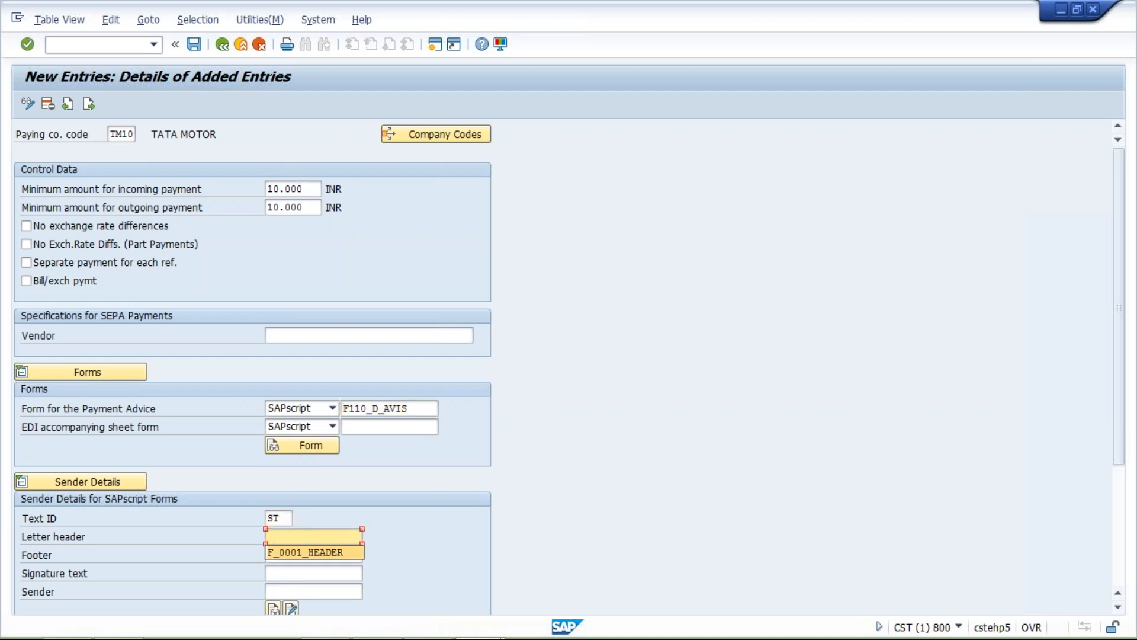
click(305, 552)
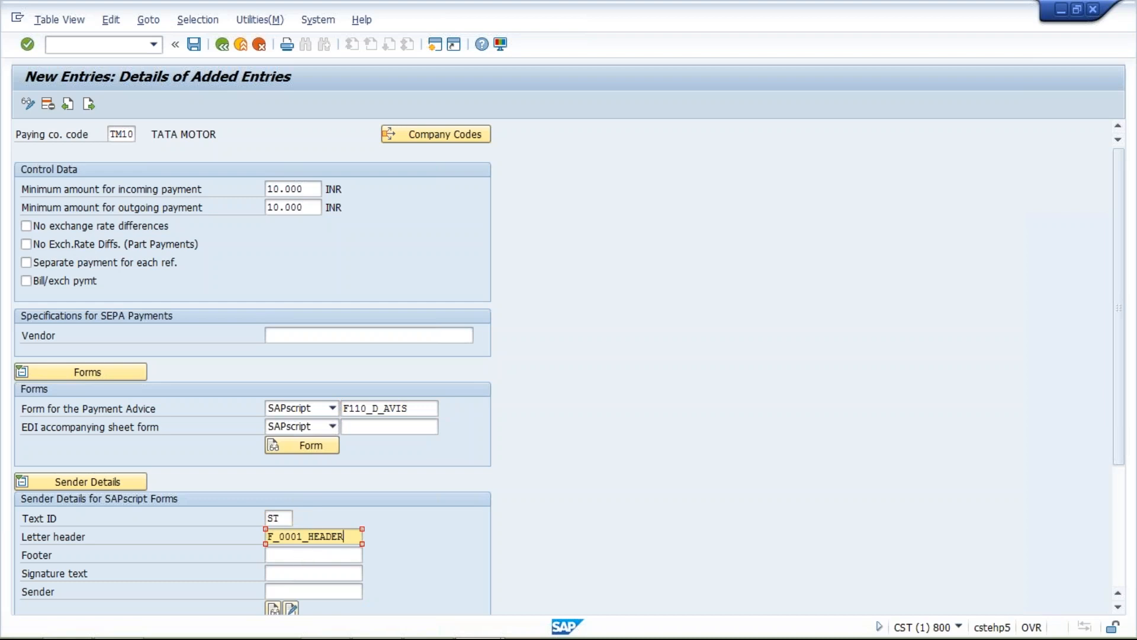
key(Tab)
click(304, 569)
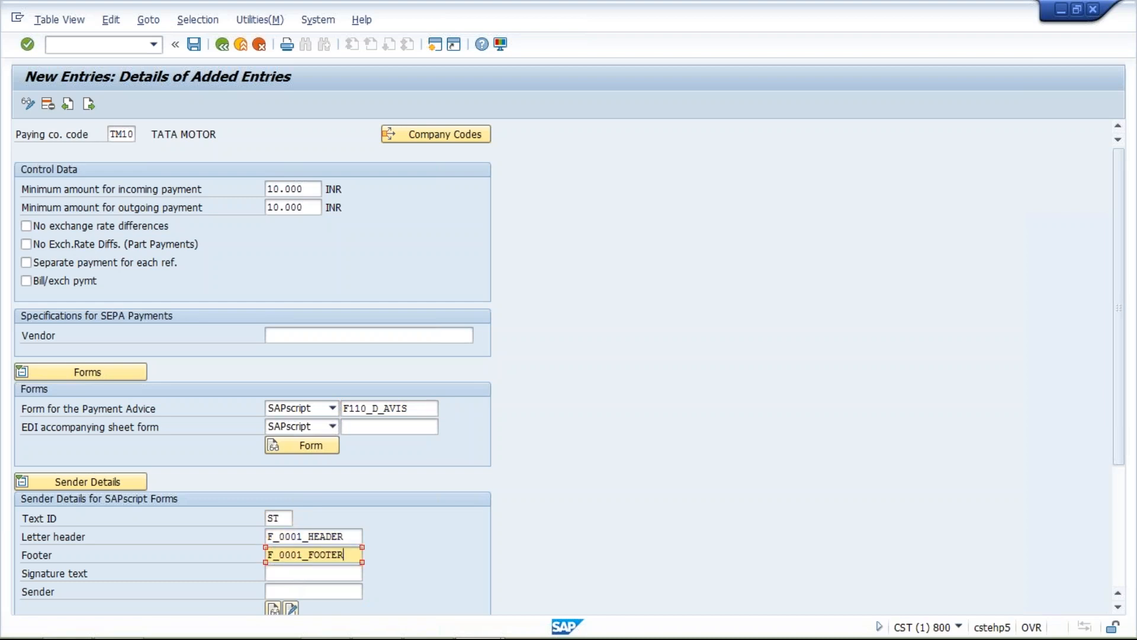
click(300, 589)
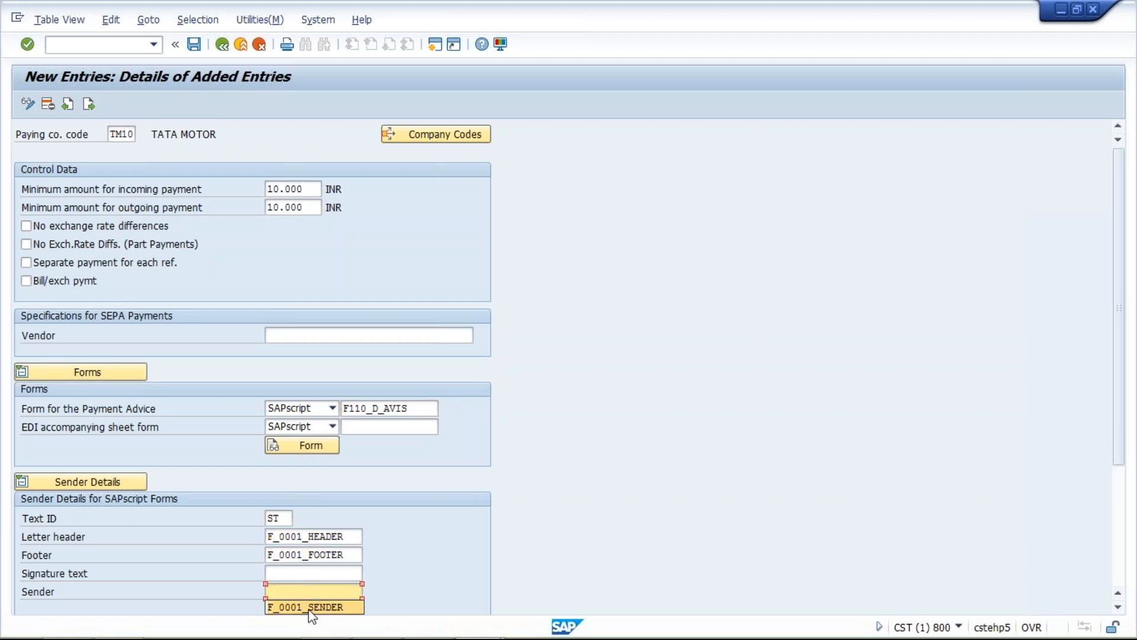
click(309, 608)
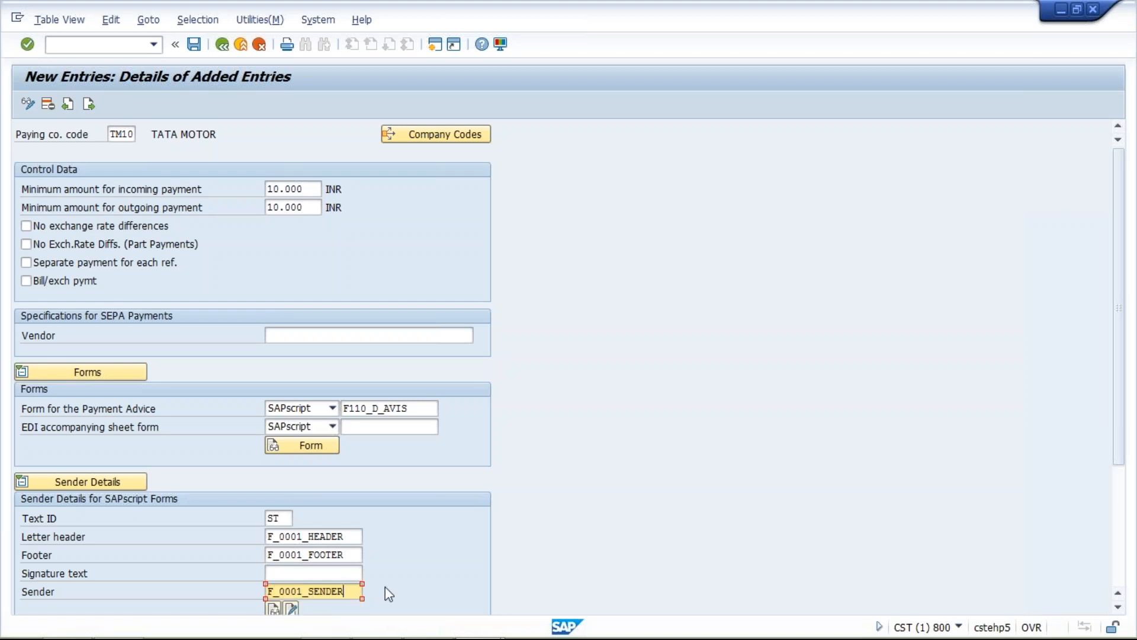
- Save the TM10 paying company code entry under the customizing request and return to the paying company codes overview
key(Return)
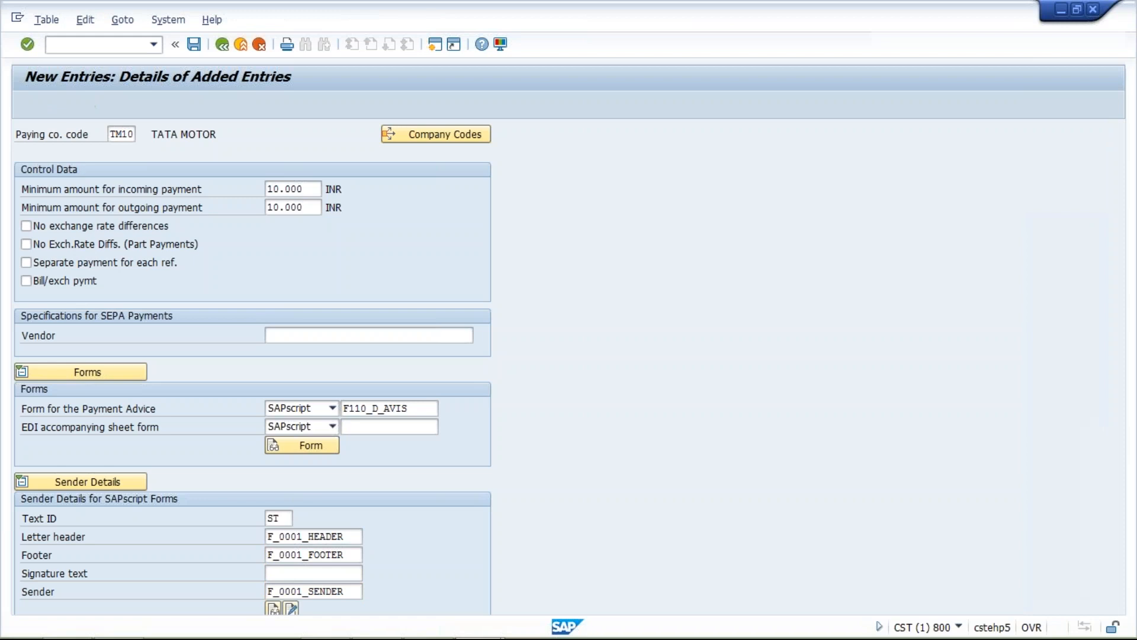
click(246, 282)
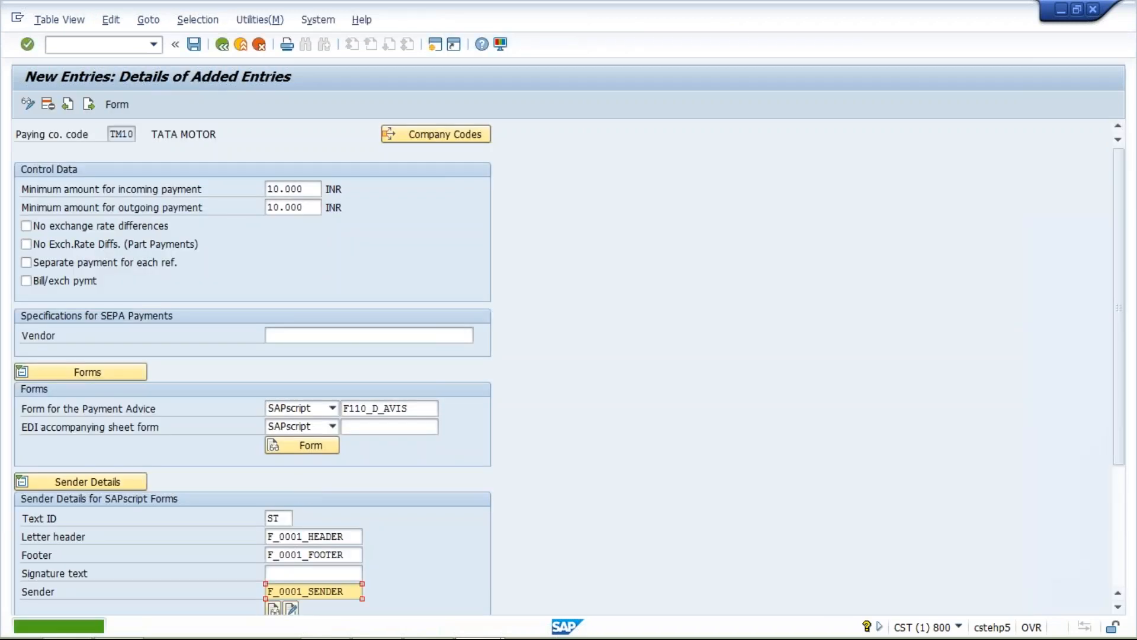
click(349, 536)
drag(349, 536, 267, 536)
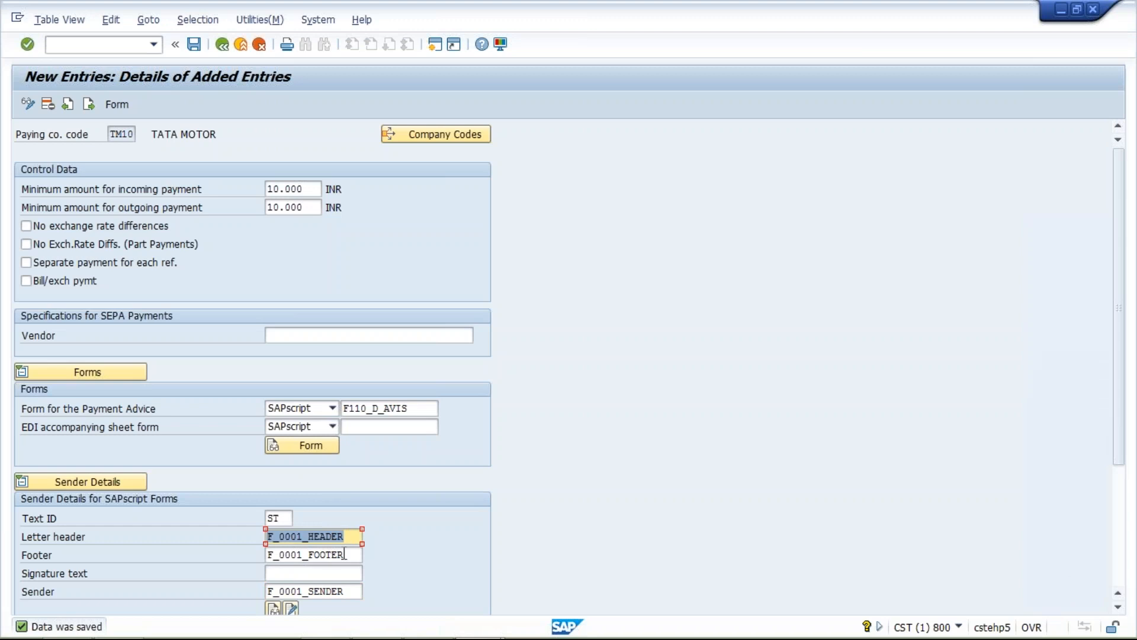
click(345, 554)
click(345, 593)
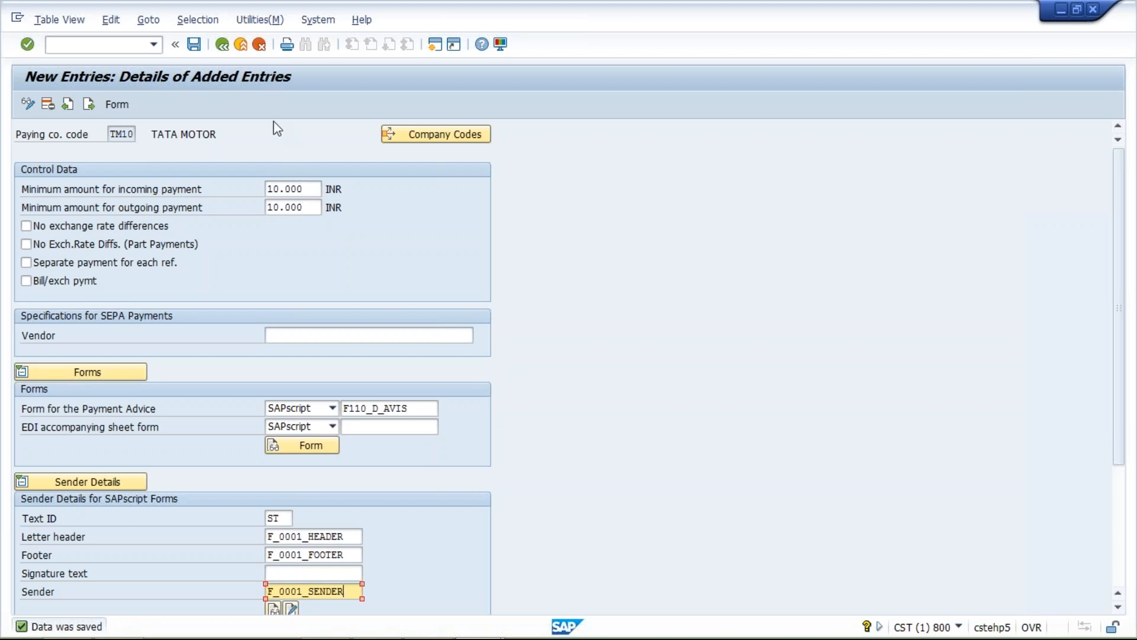
click(223, 44)
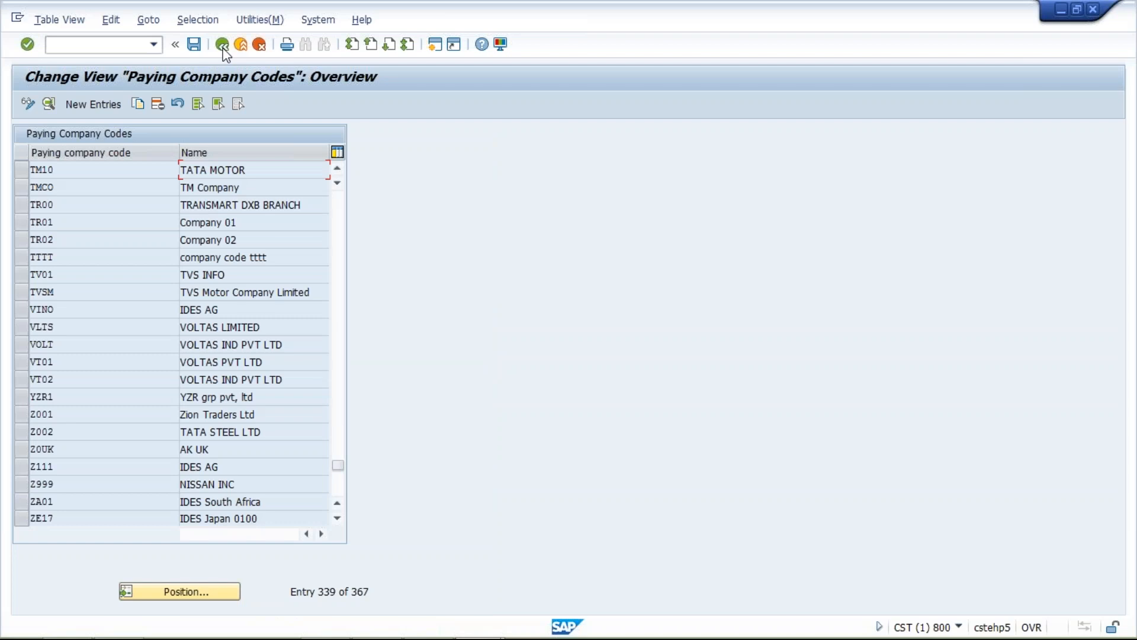
- Return to the payment program customizing overview, open the payment methods in country, and position the list at country IN
click(223, 44)
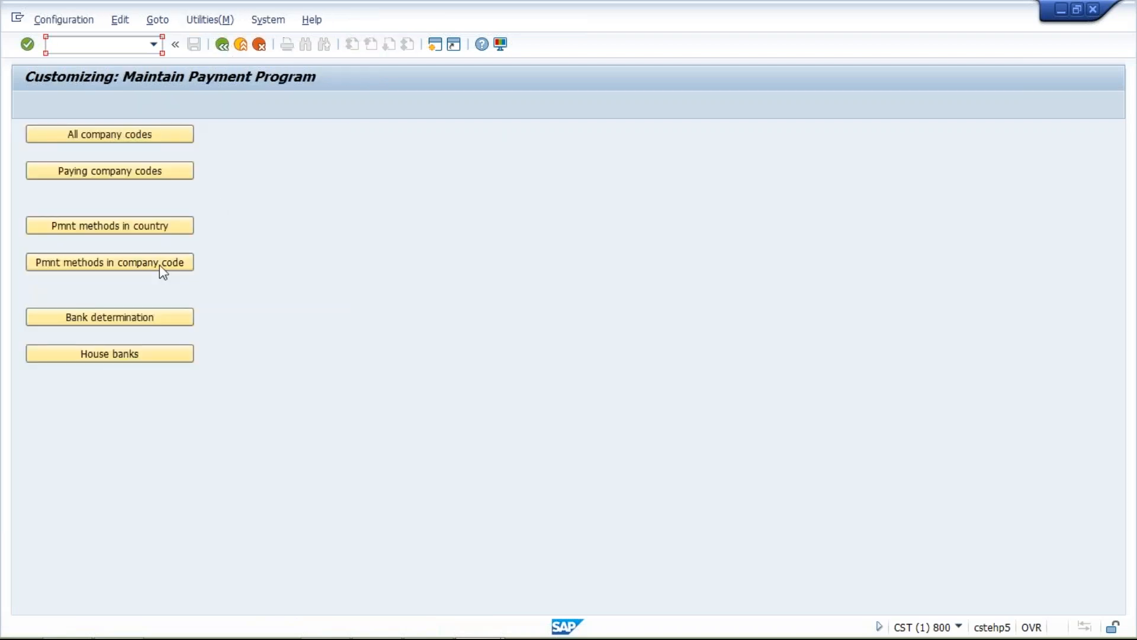
click(110, 232)
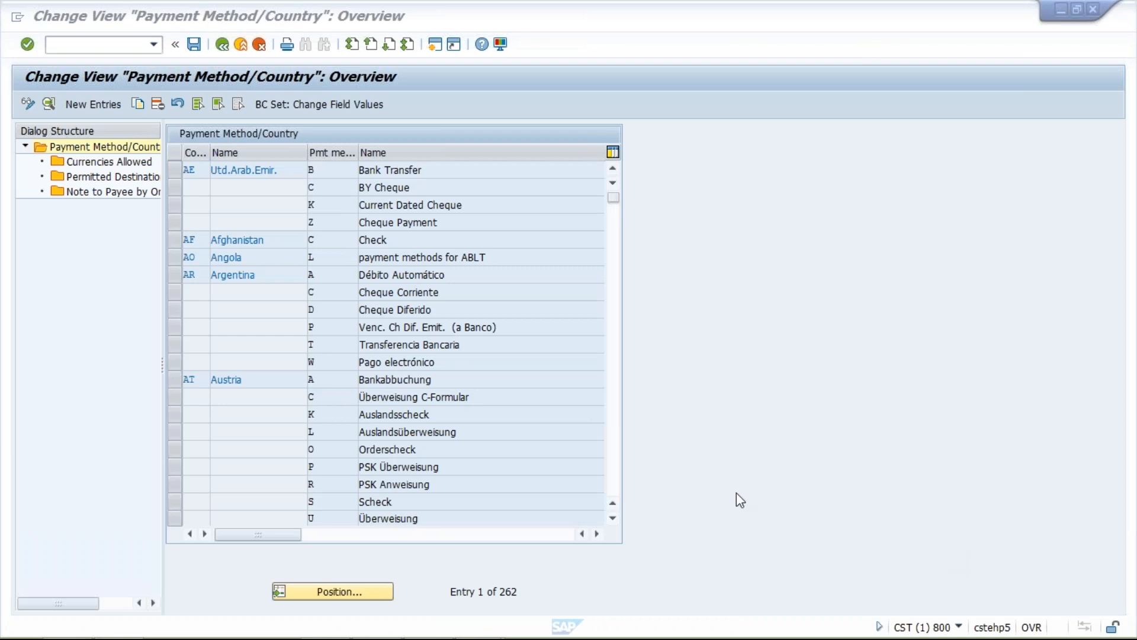
click(349, 597)
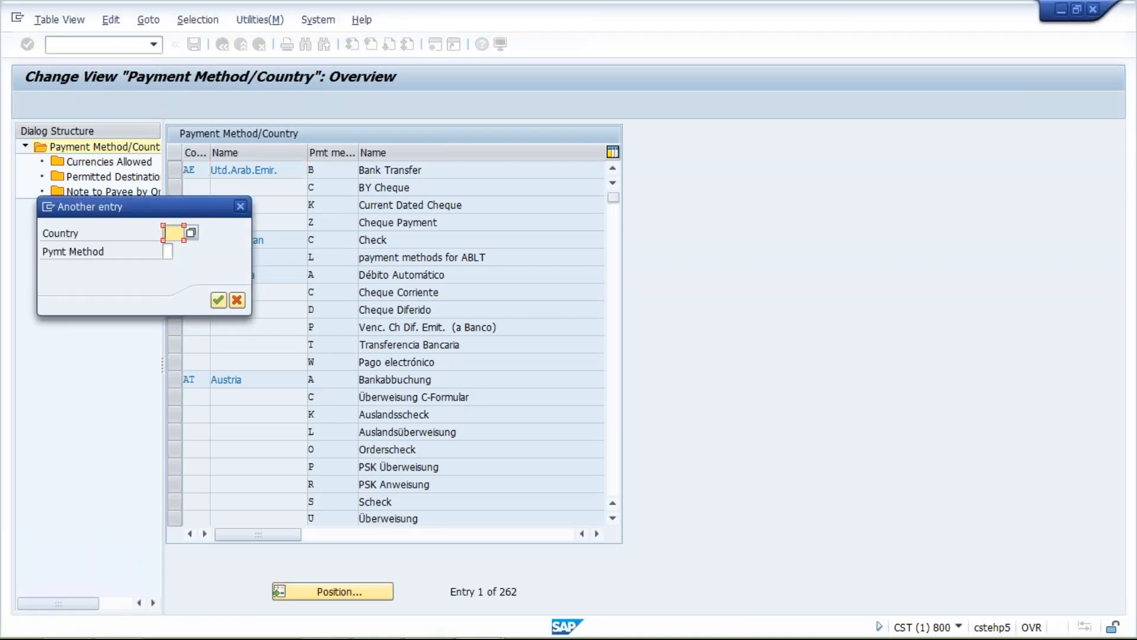
text(IN)
key(Return)
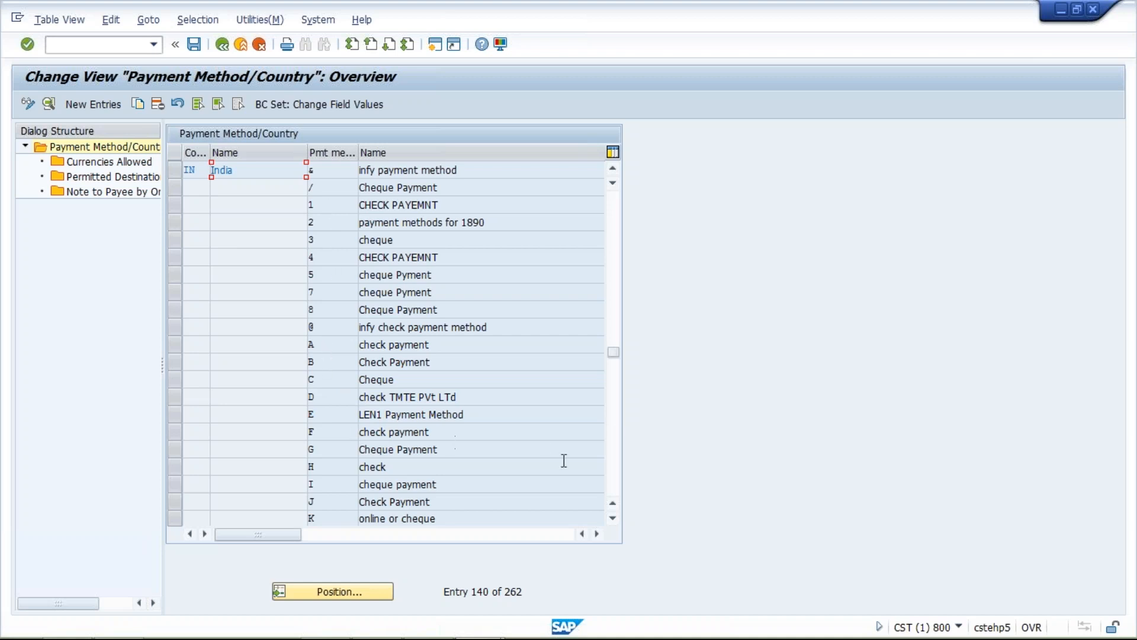
- Look through the payment methods defined for India and mark the C Cheque and T Bank Transfer rows
click(613, 520)
click(613, 520)
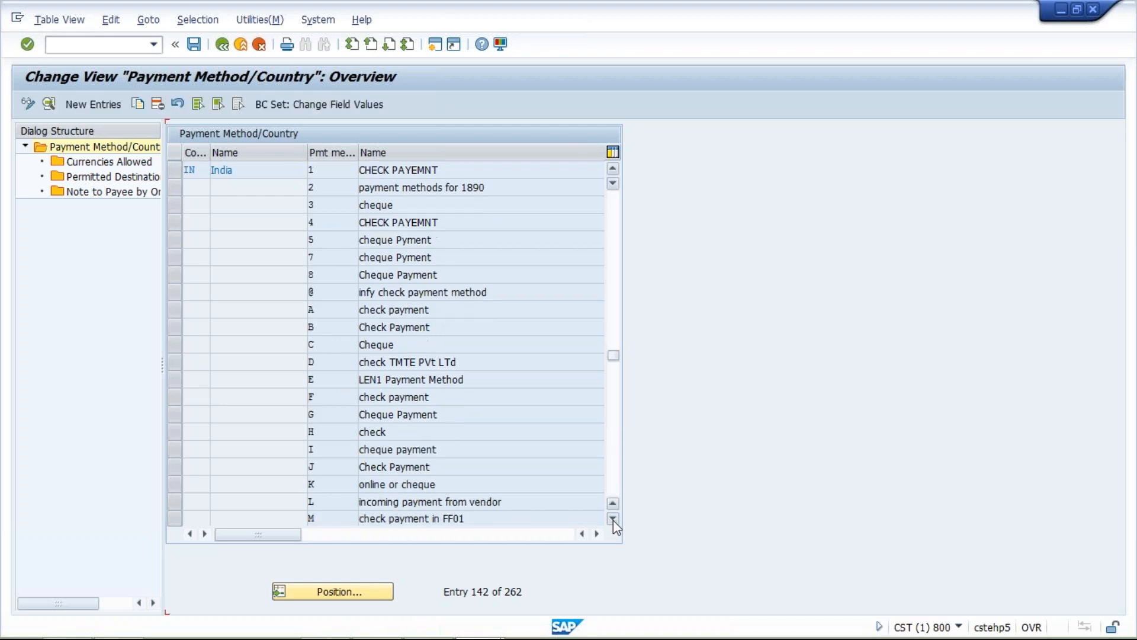
click(612, 520)
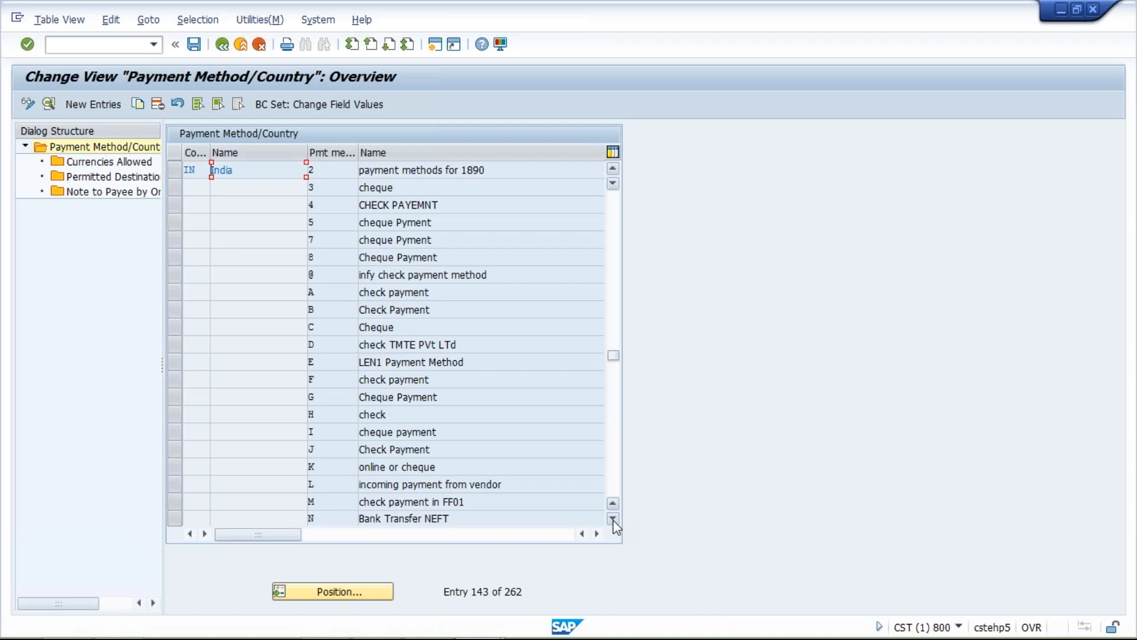
click(613, 520)
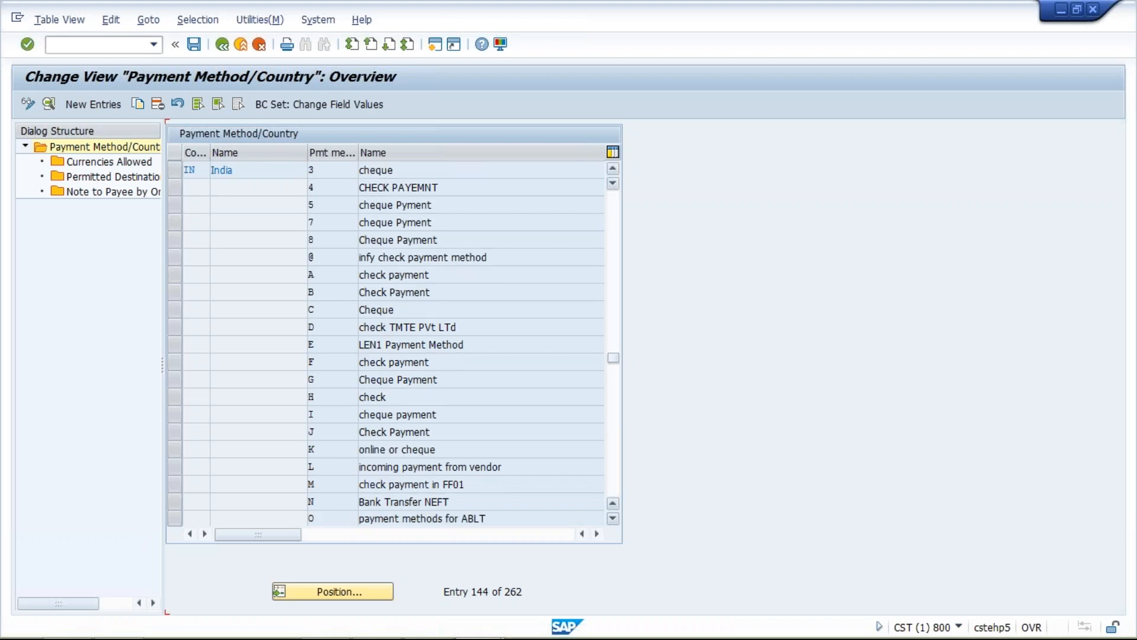
scroll(437, 414, down, 1)
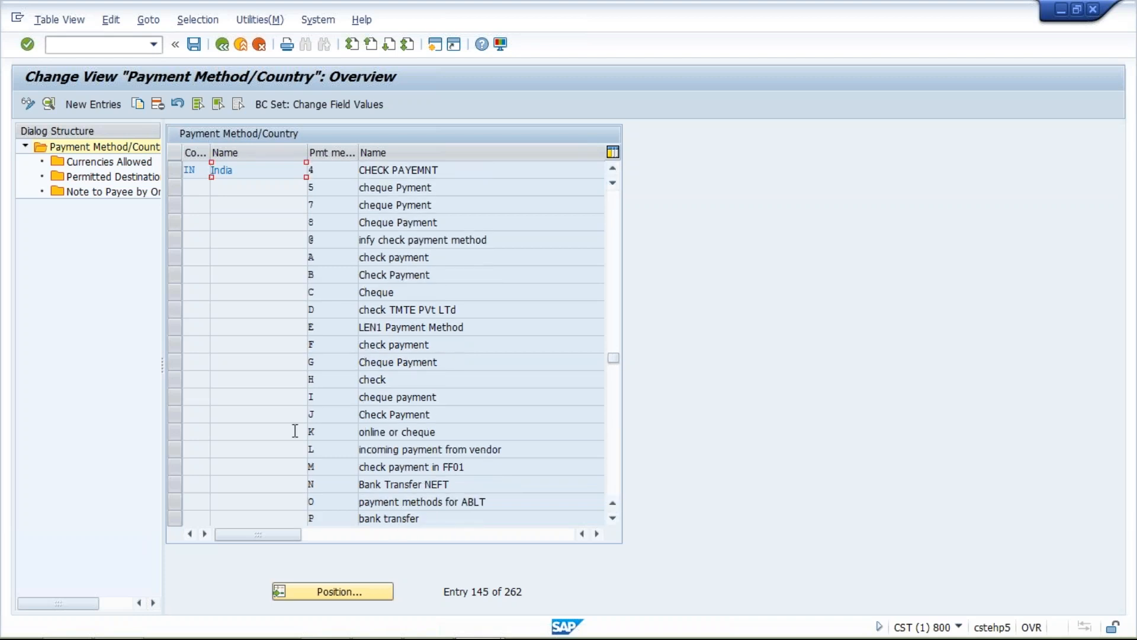
click(176, 293)
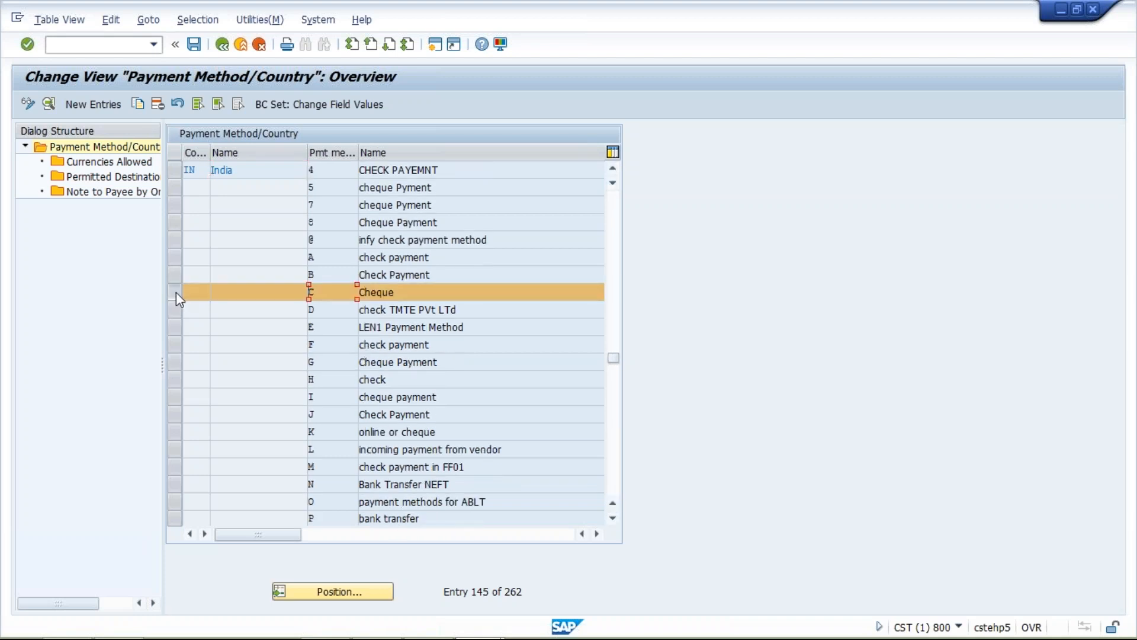
click(613, 518)
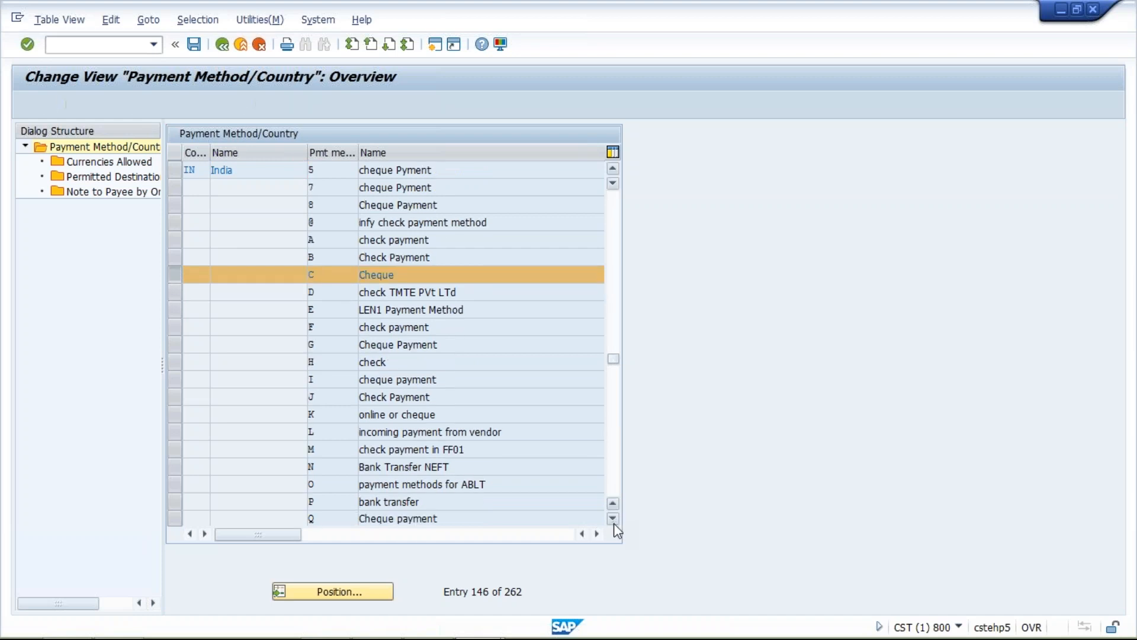
click(614, 519)
click(613, 519)
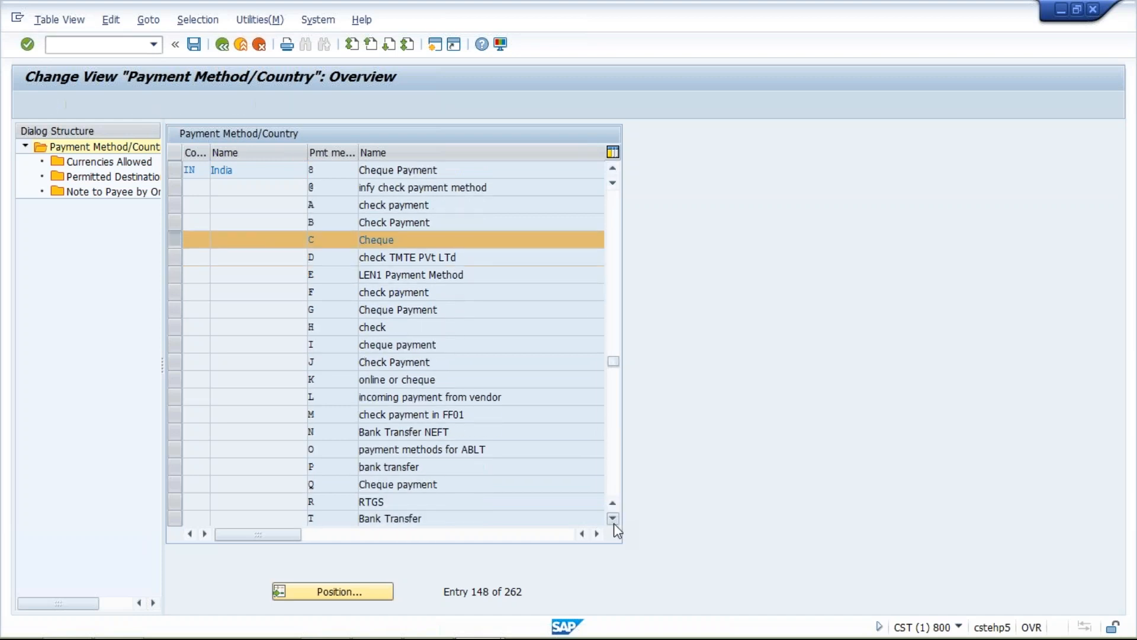
click(613, 519)
click(175, 508)
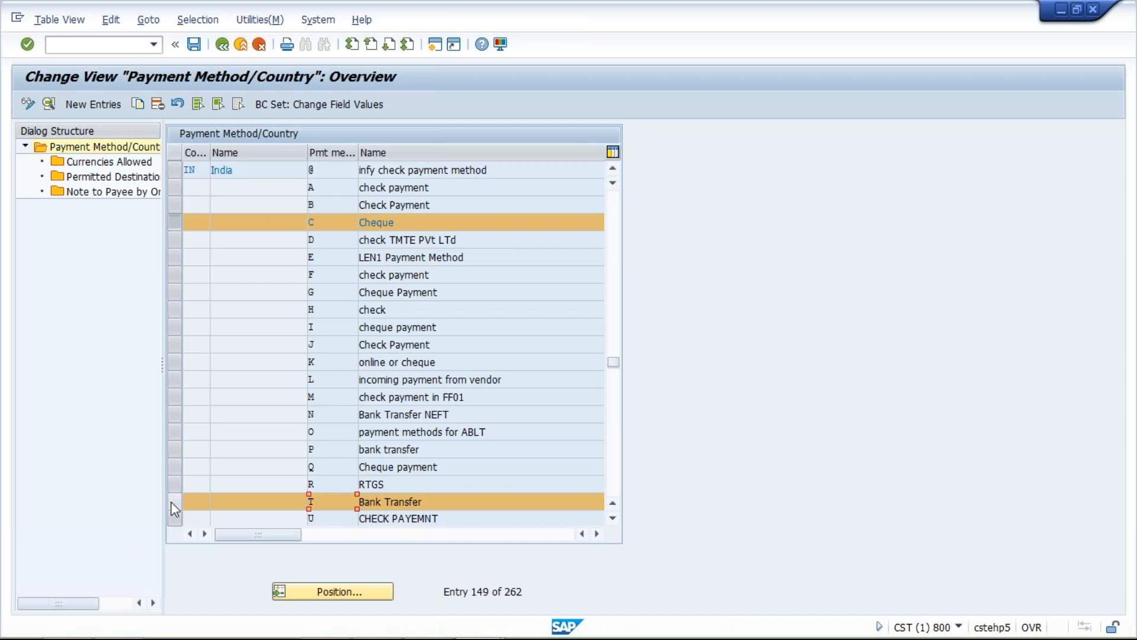
- Compare India's Cheque and Bank Transfer methods by toggling their row selections, leaving only T Bank Transfer marked
click(175, 508)
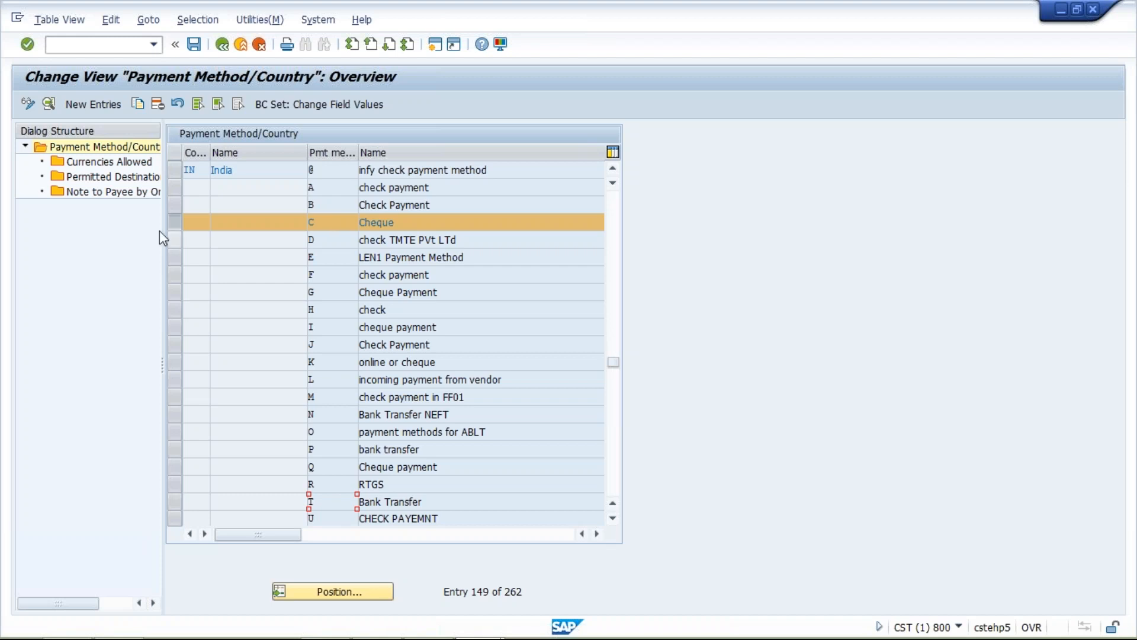
click(172, 219)
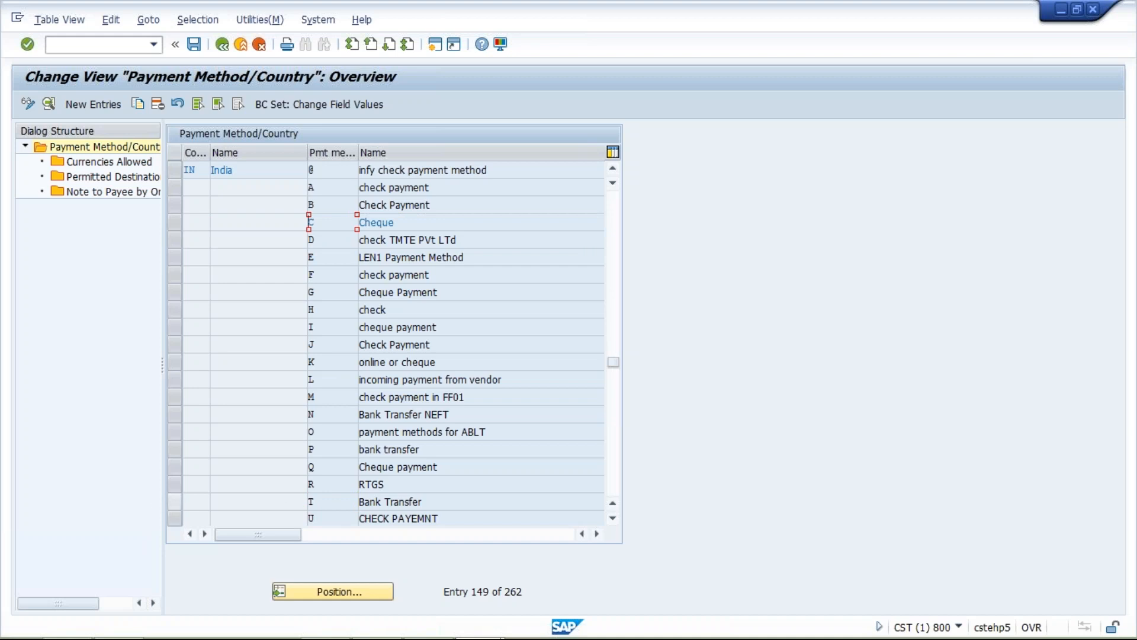
click(173, 501)
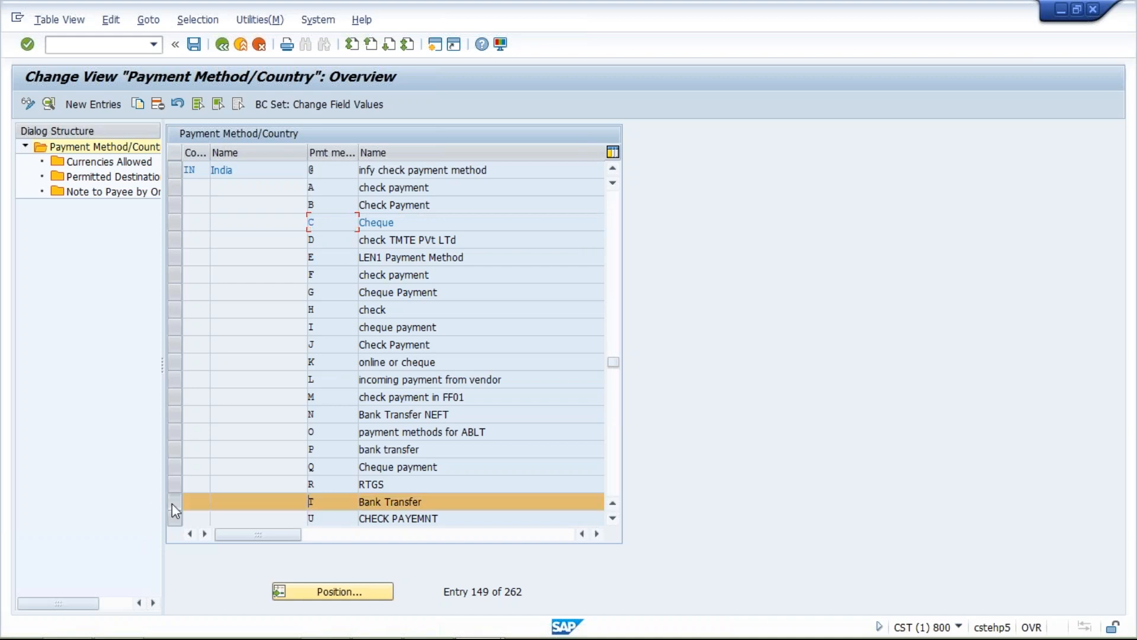
click(173, 222)
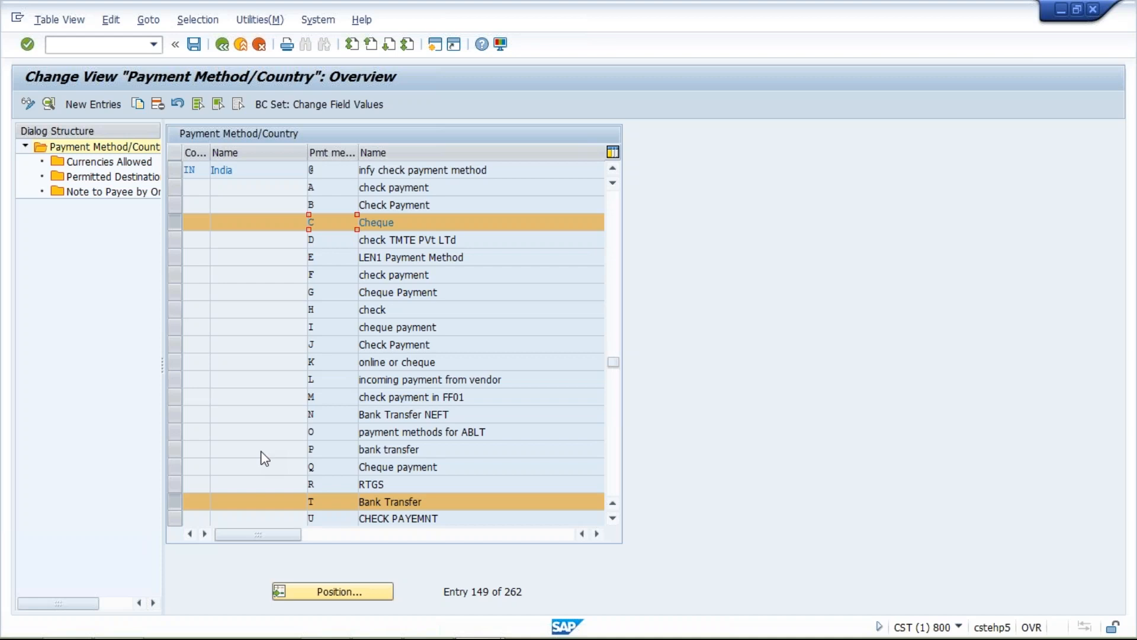
click(174, 219)
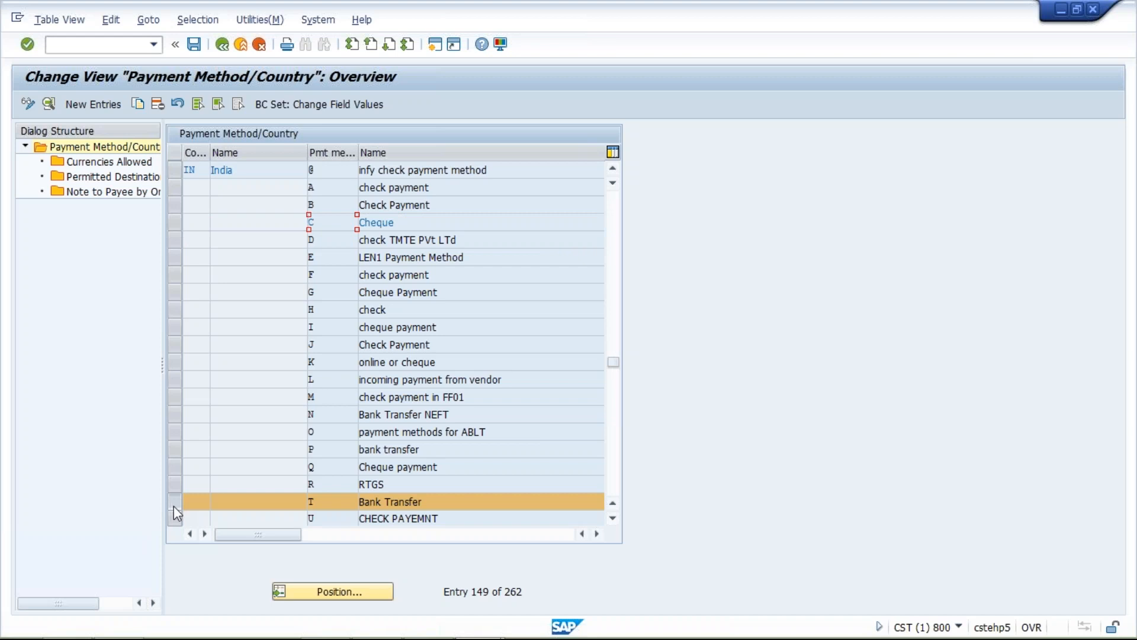
- Start a new entry under payment methods in company code with paying company code TM10 and payment method T
click(222, 44)
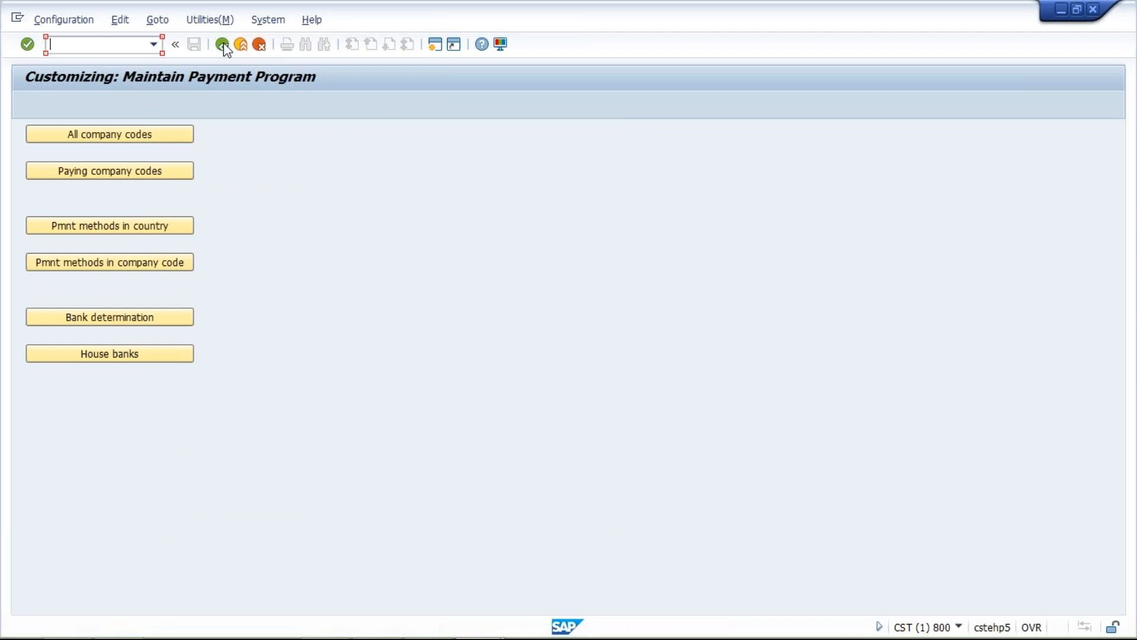
click(117, 264)
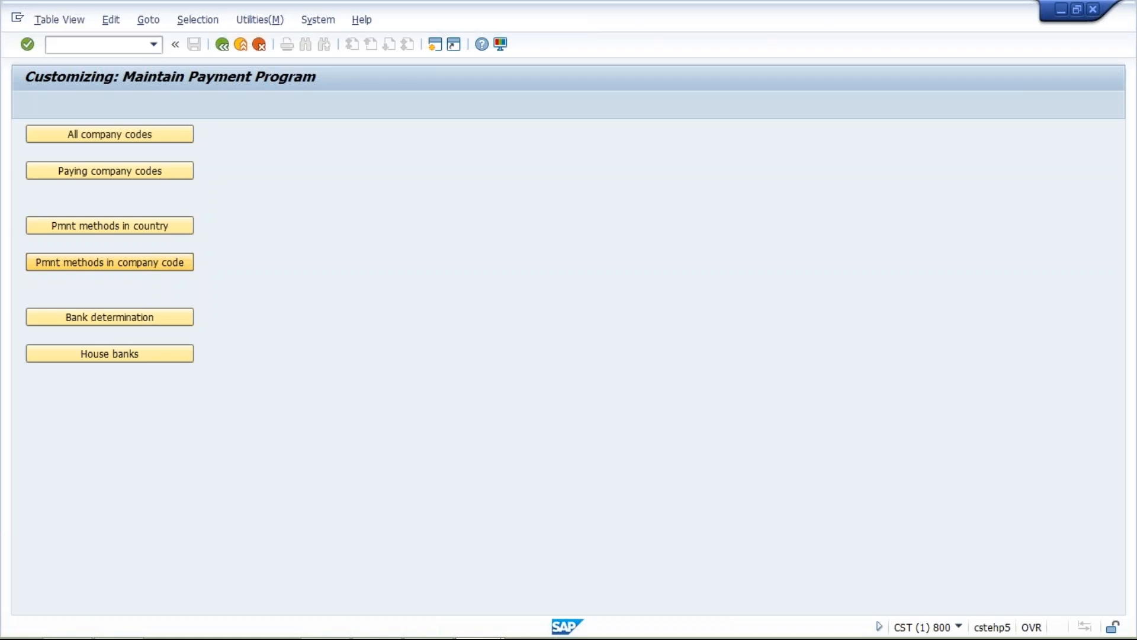
click(107, 105)
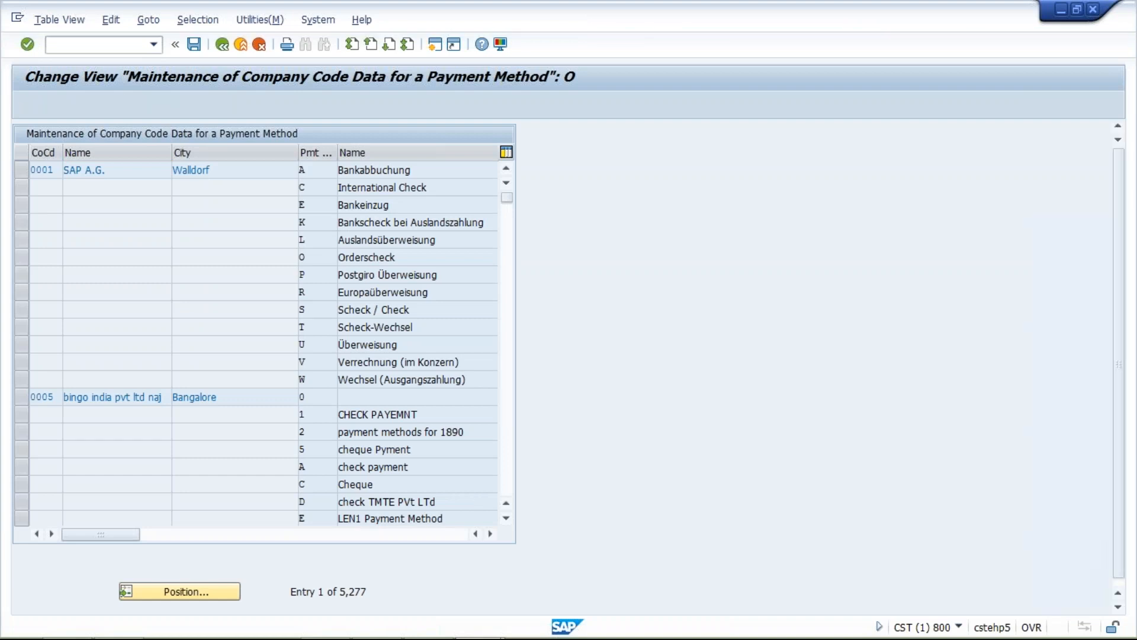
text(T)
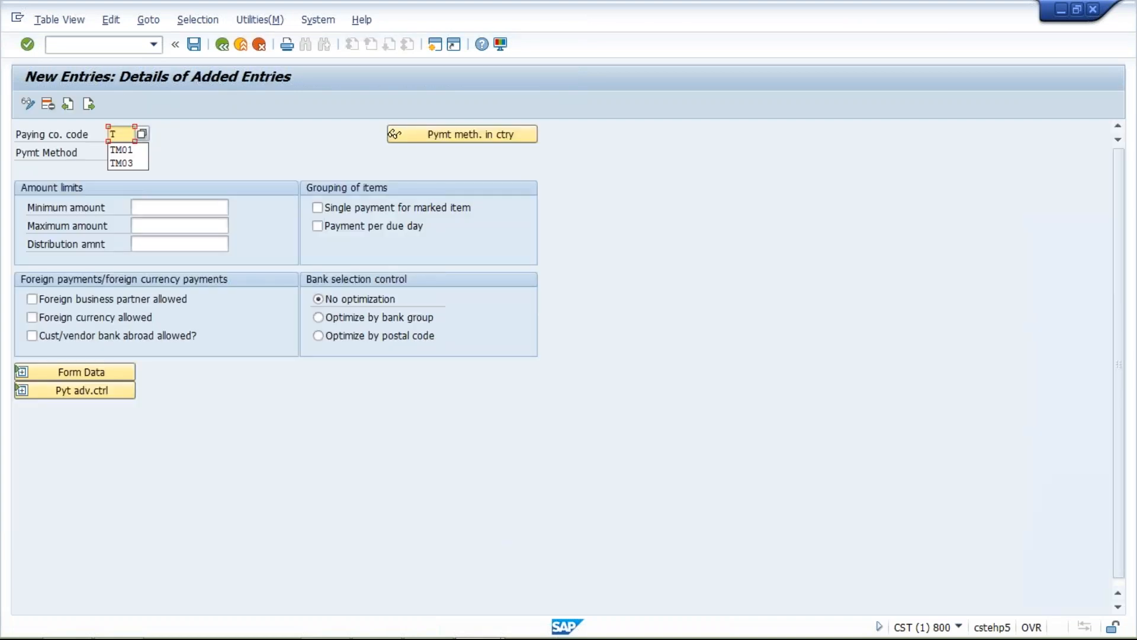
text(M10)
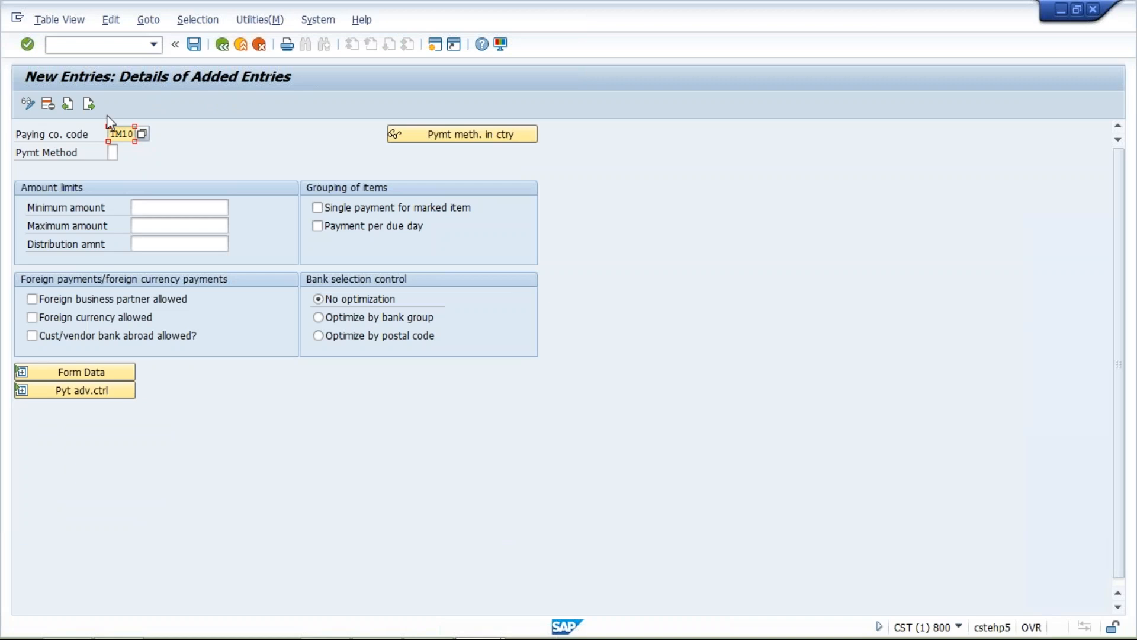
click(113, 152)
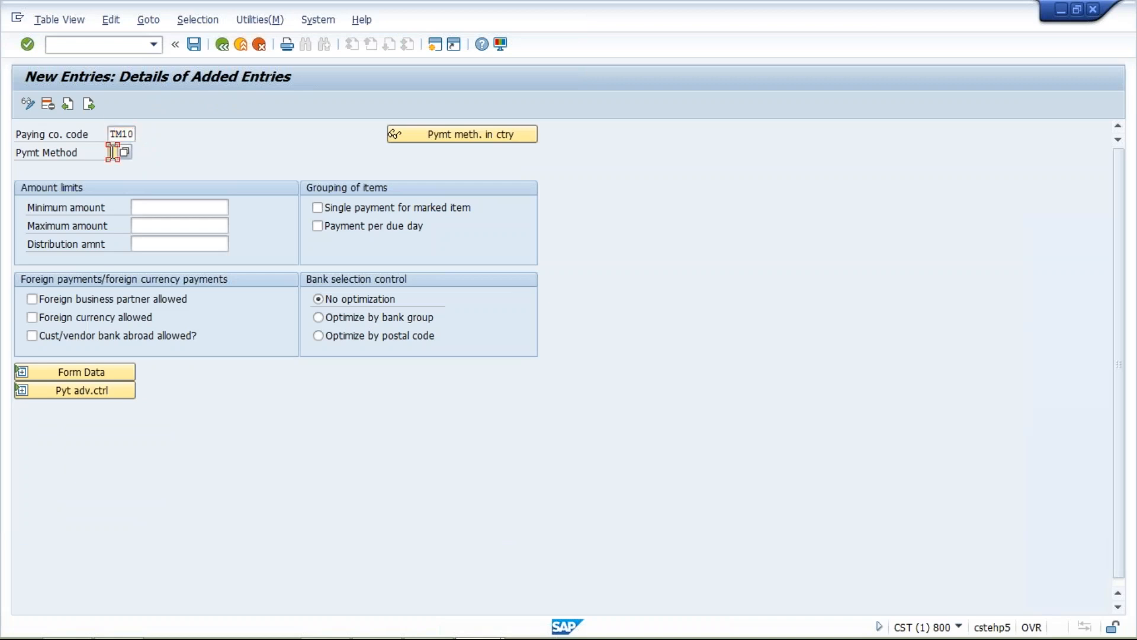
text(T)
key(Tab)
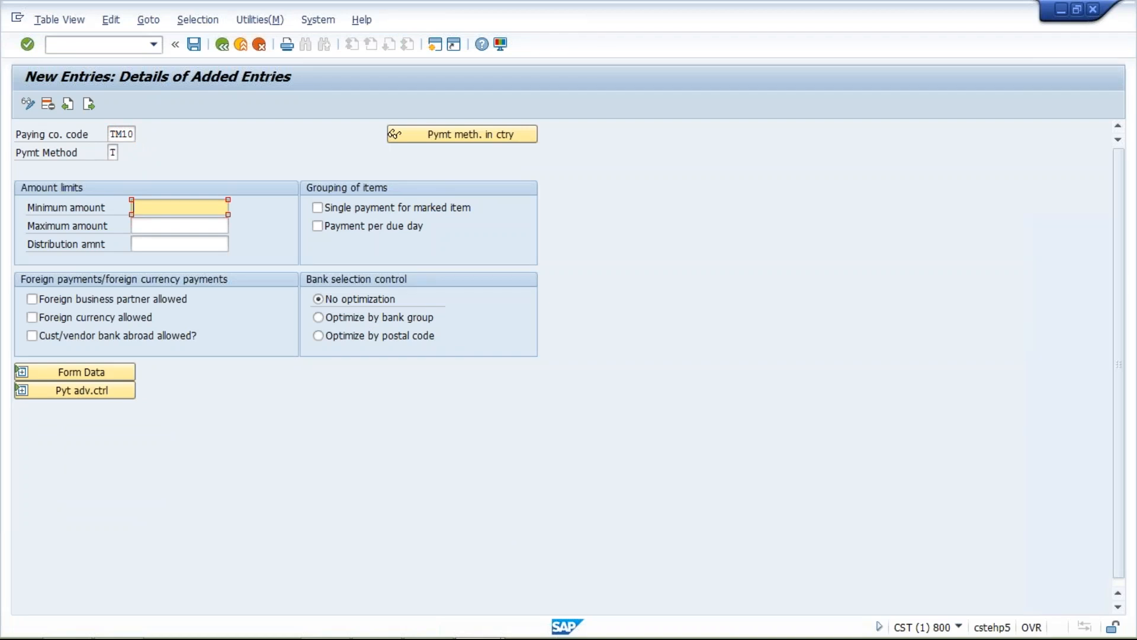
text(5)
click(171, 225)
text(9999)
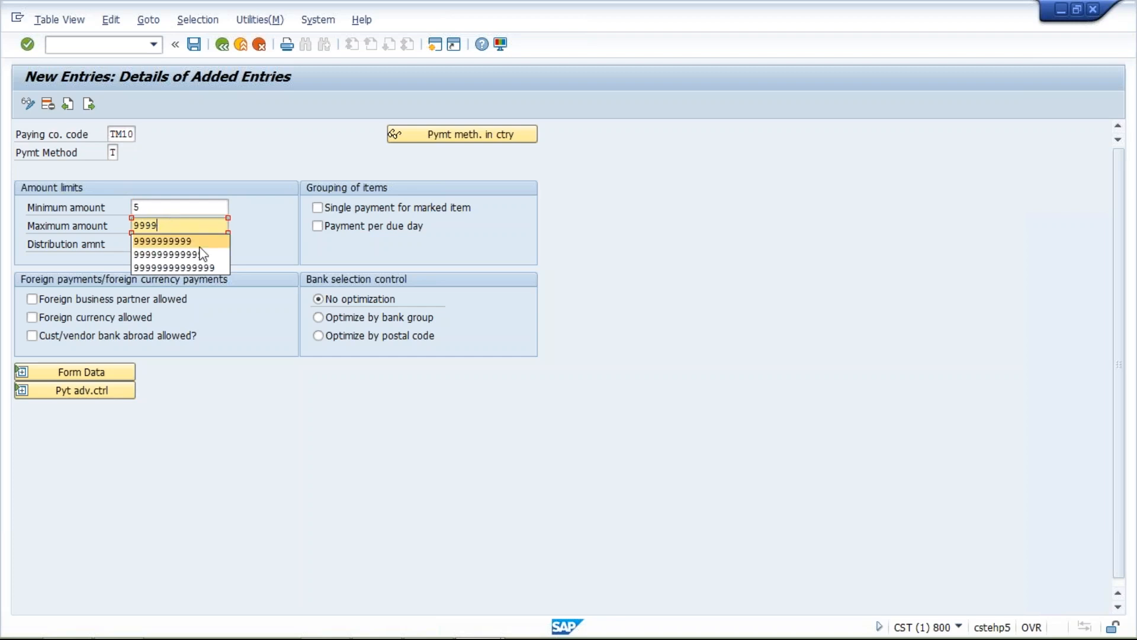
key(Return)
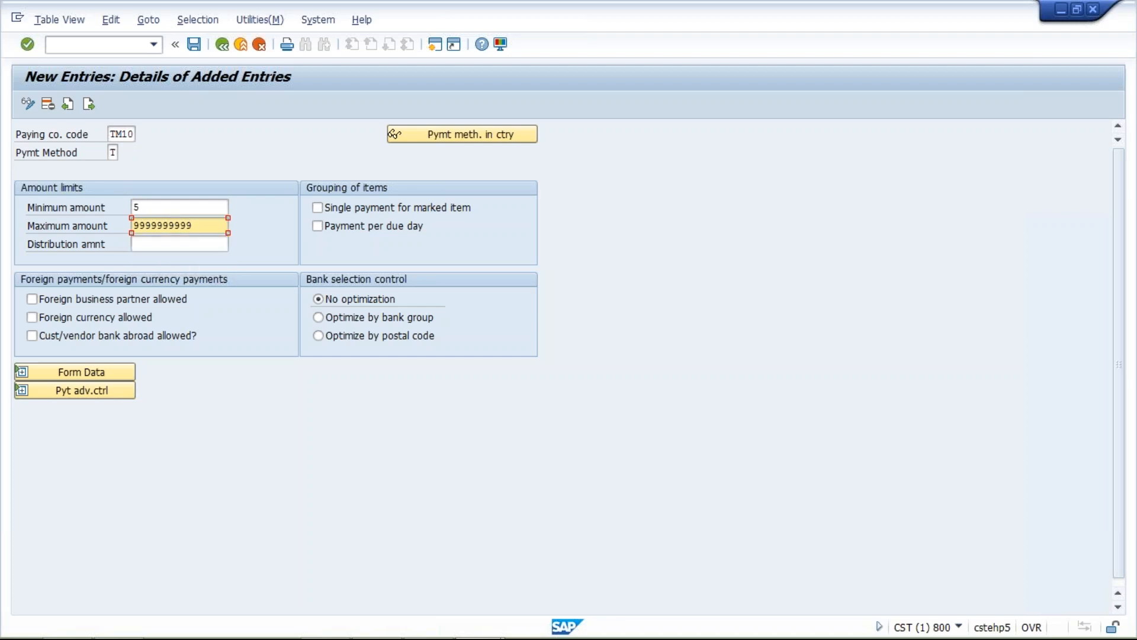
click(27, 373)
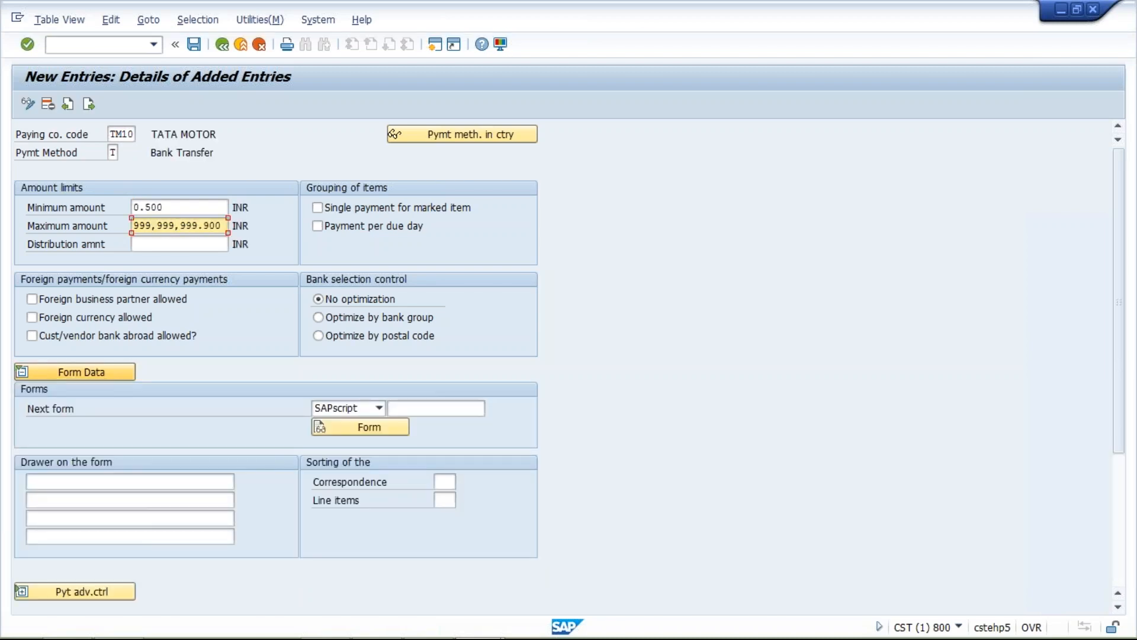
click(432, 407)
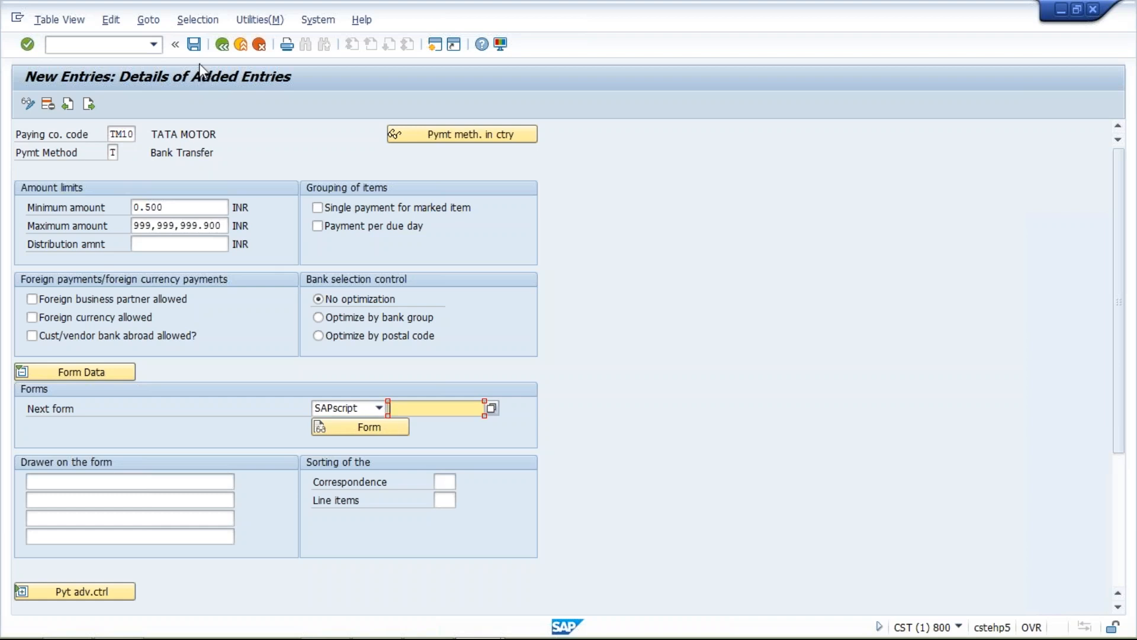
- Save the TM10 bank transfer entry under the customizing request and return to the payment program customizing overview
click(194, 45)
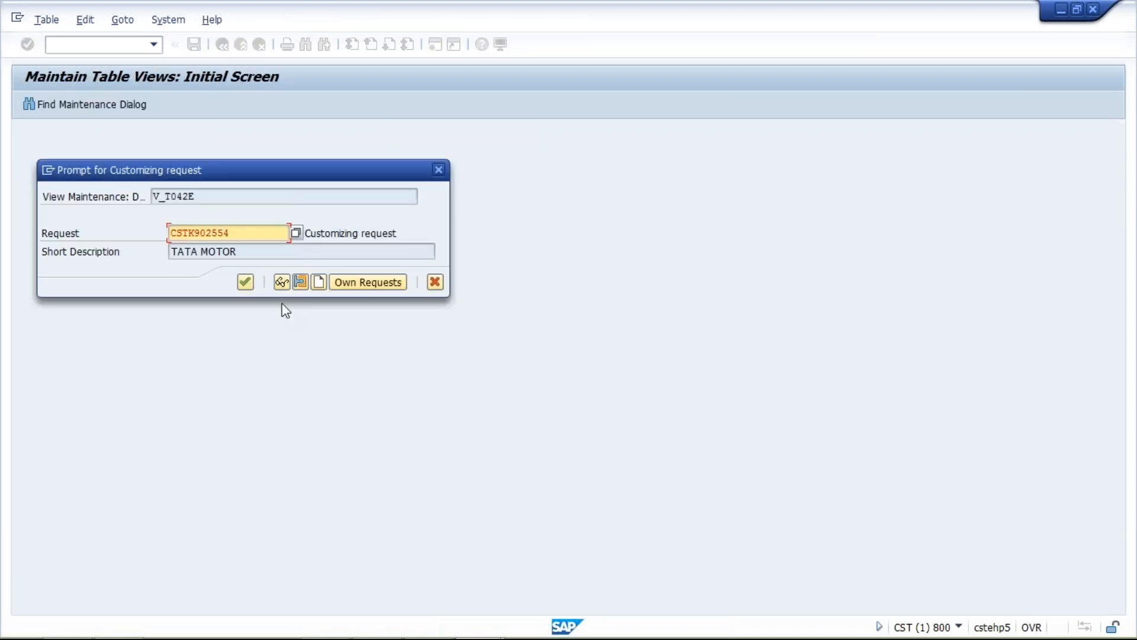
click(247, 283)
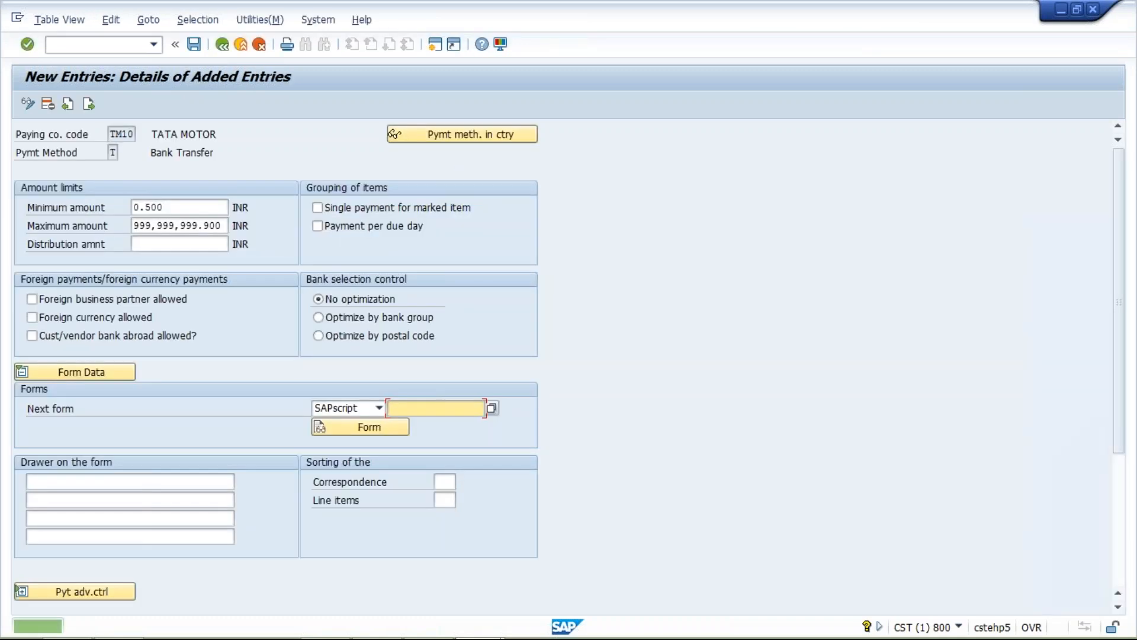
click(228, 51)
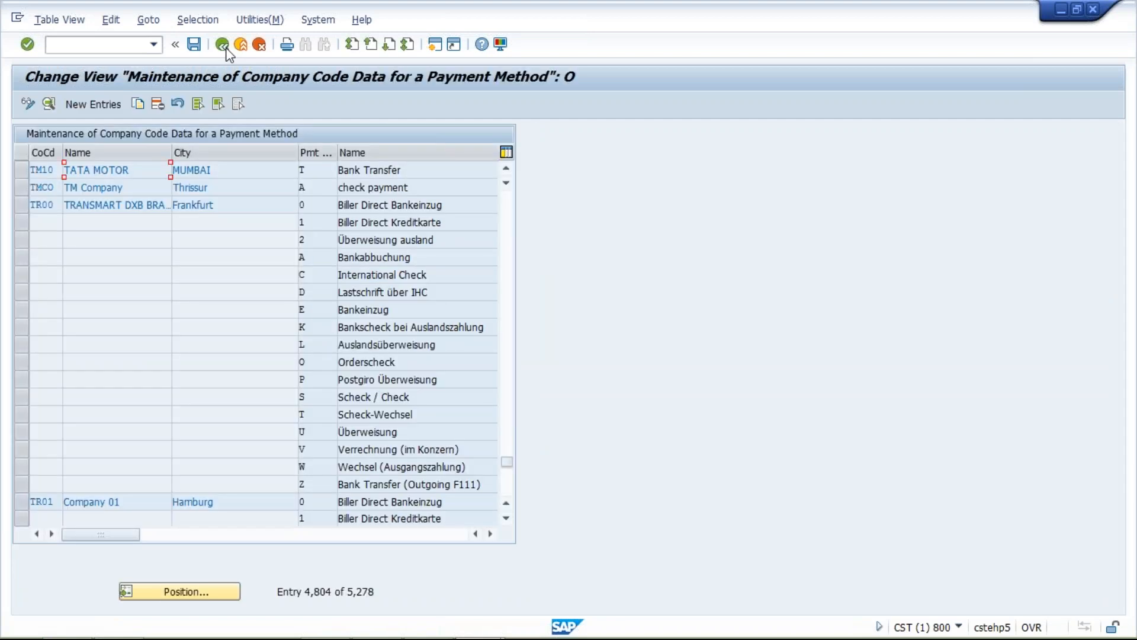
click(225, 48)
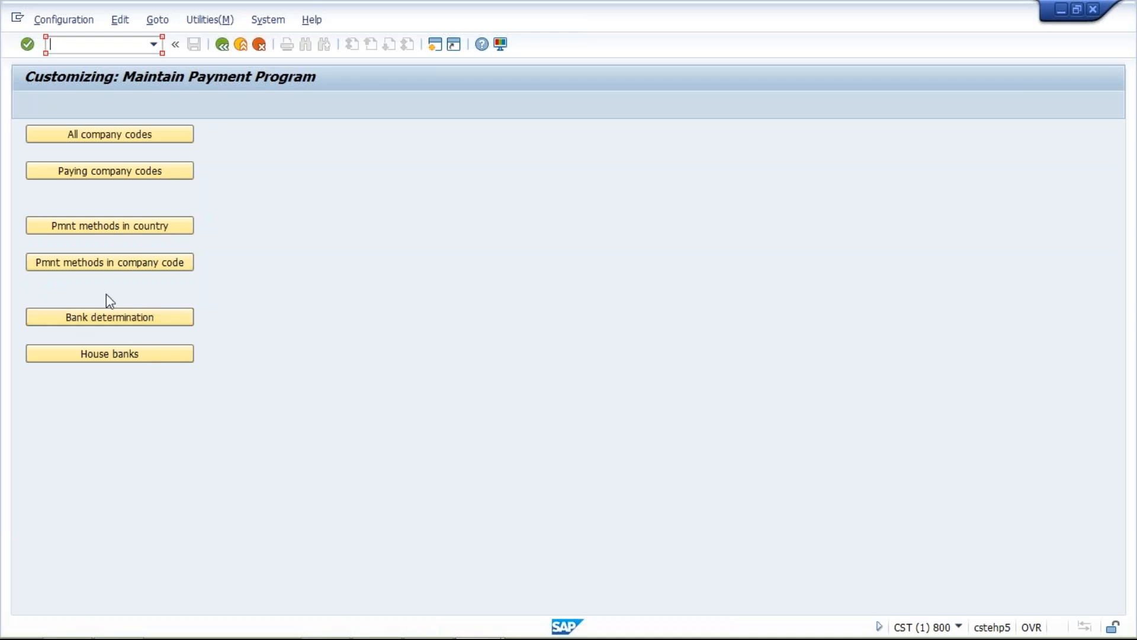
- Open the house banks for company code TM10 and start a new house bank entry
click(105, 357)
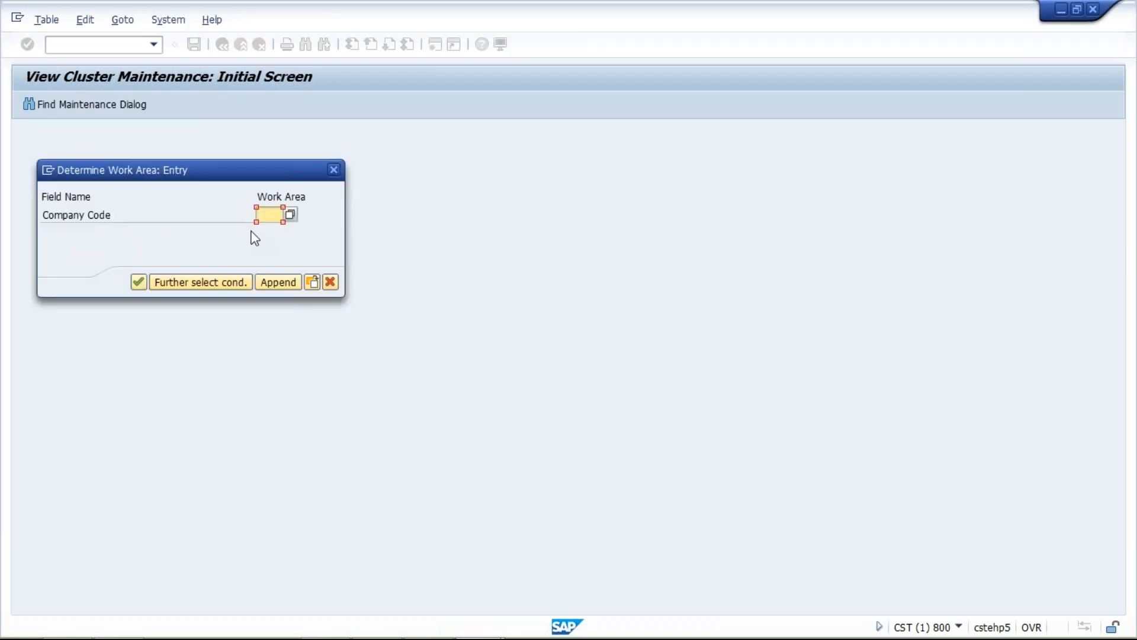
text(TM10)
key(Return)
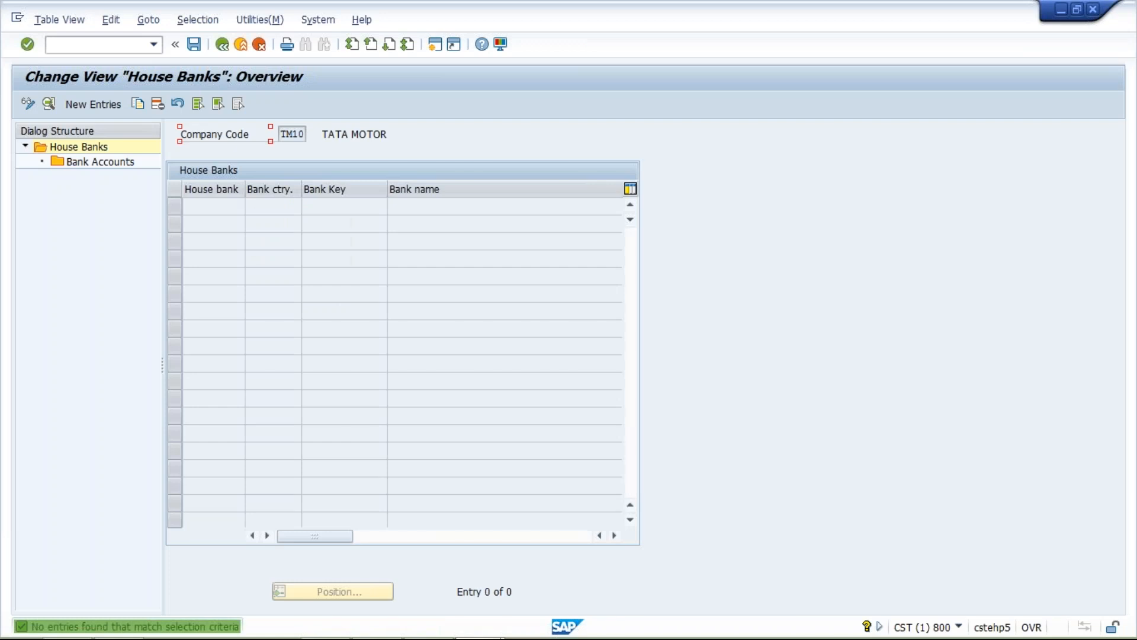
click(97, 106)
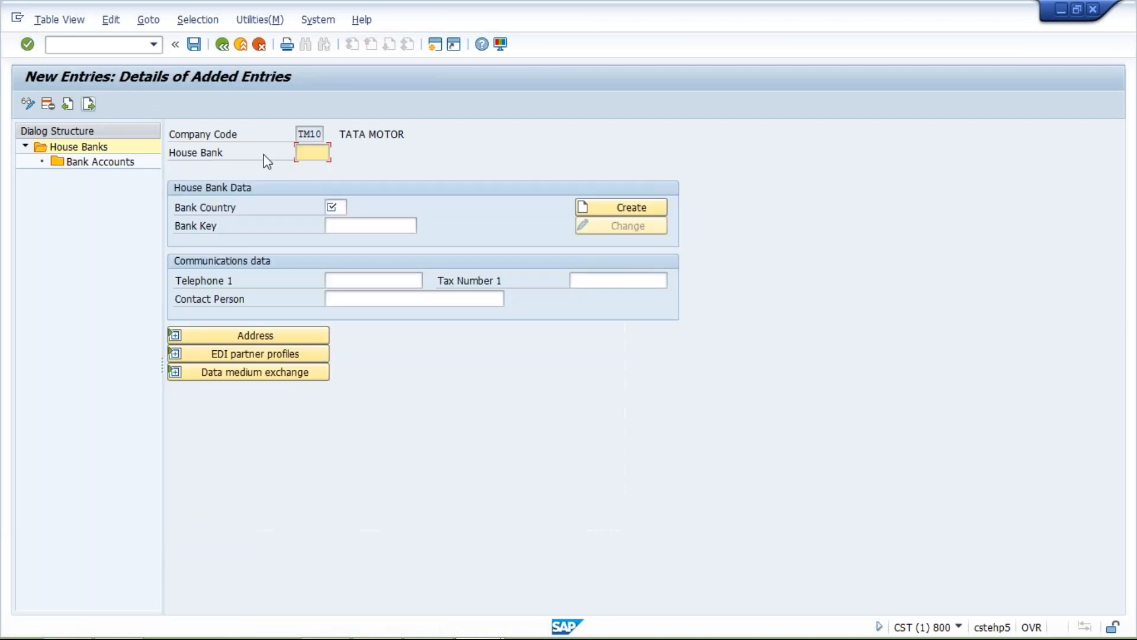
- Enter house bank HDFC for TM10 with bank country IN and bank key HDFC, and load the bank's details
click(314, 157)
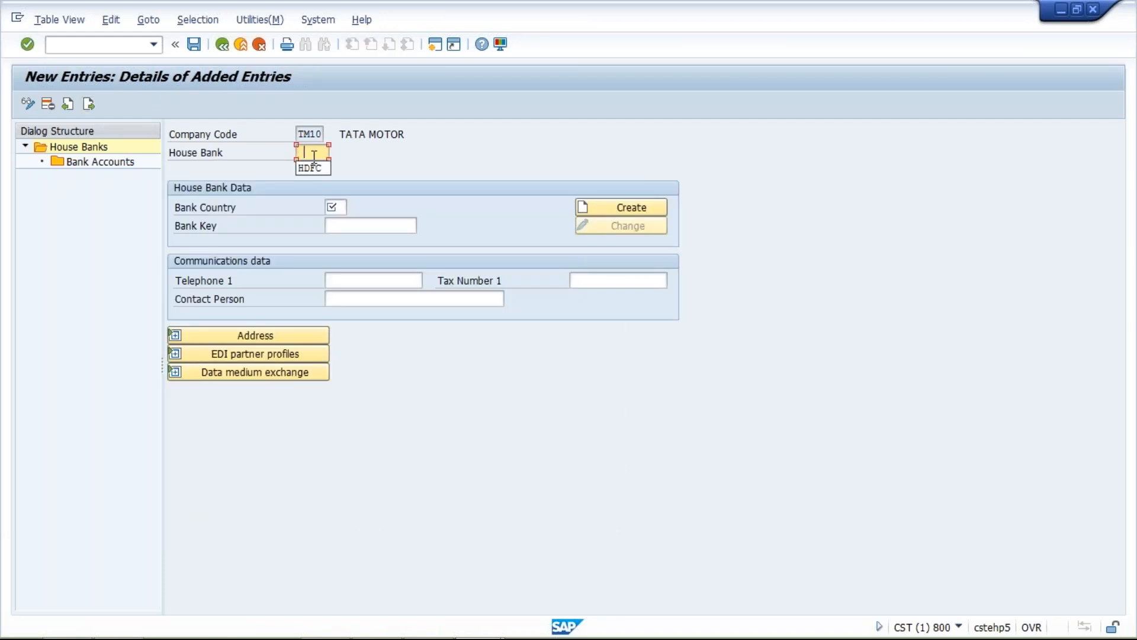
key(Return)
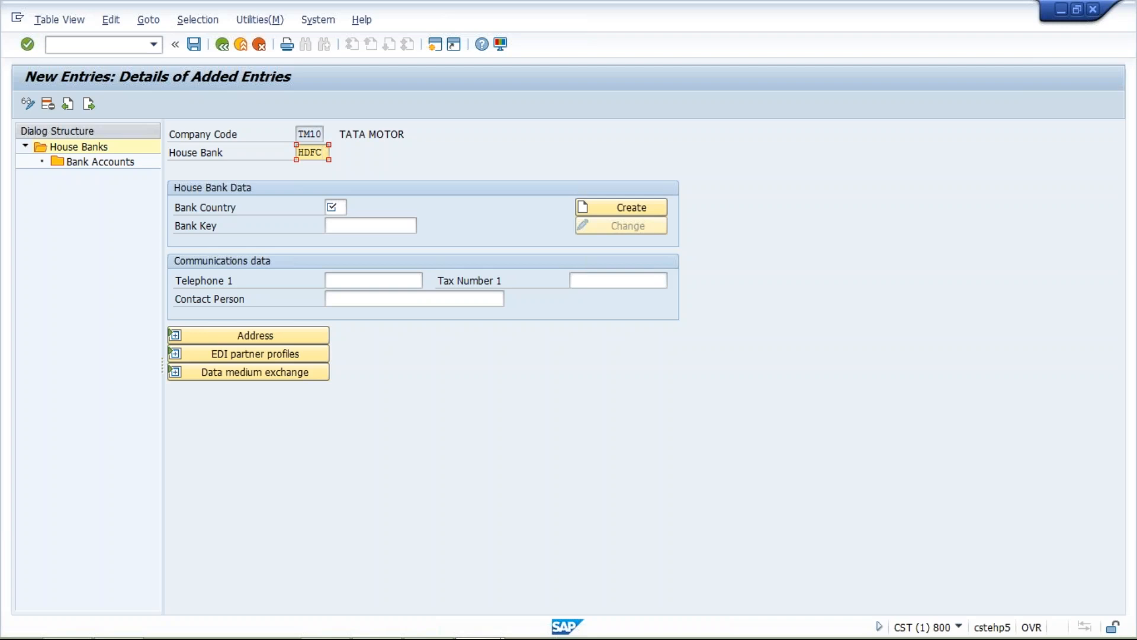
click(333, 208)
text(IN)
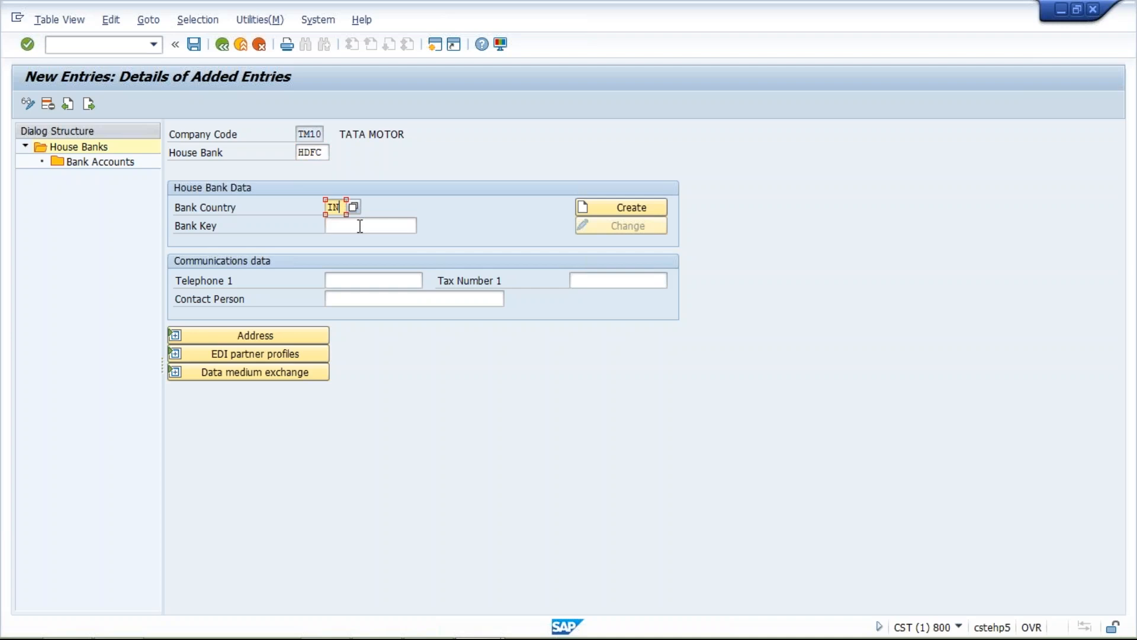
click(360, 226)
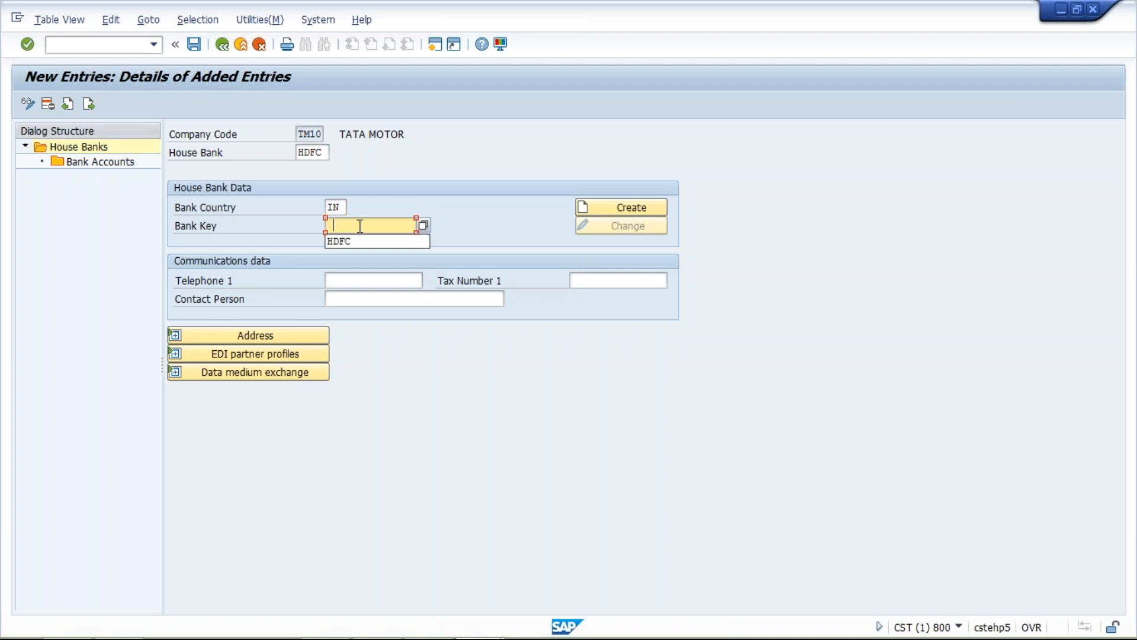
click(369, 243)
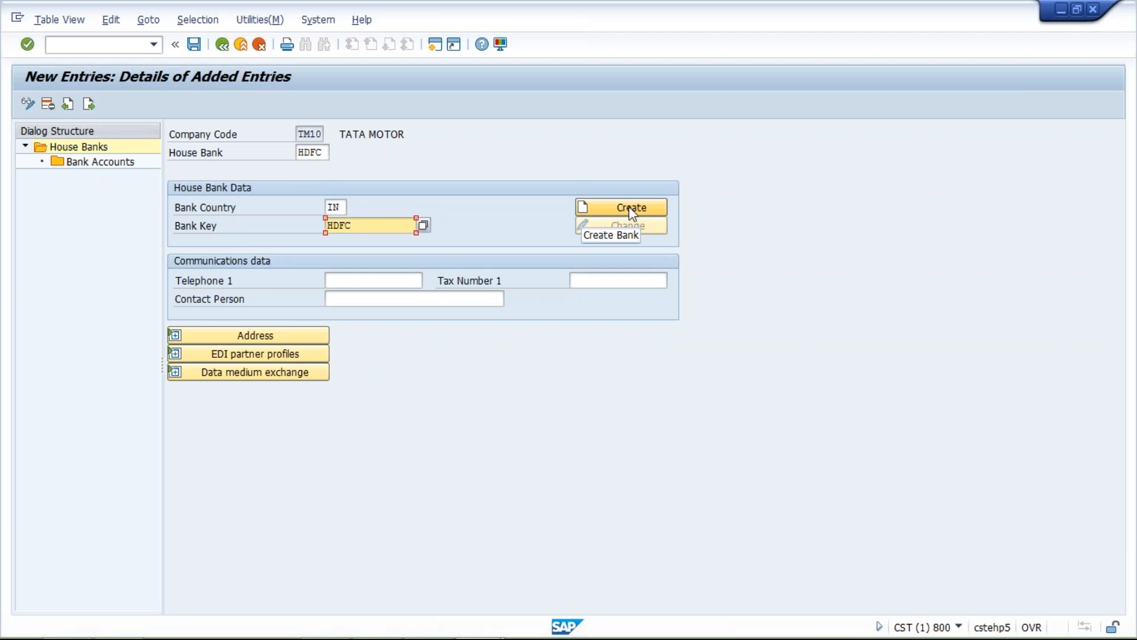
click(632, 208)
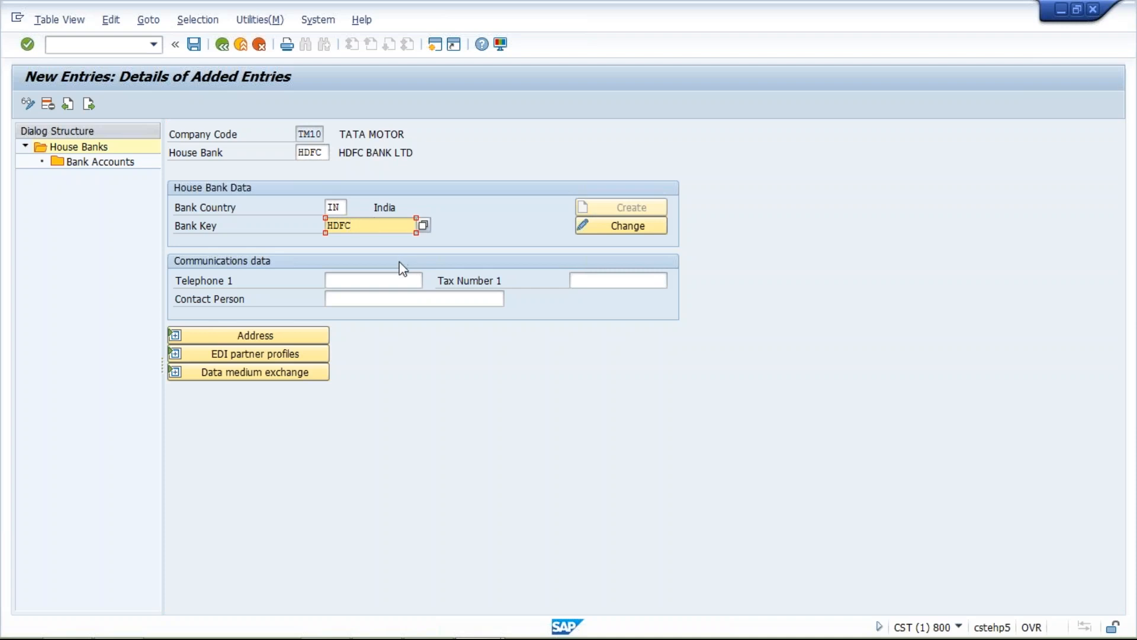
- Review the HDFC bank data, covering its region, street, city, branch and SWIFT code, including the address section
click(623, 227)
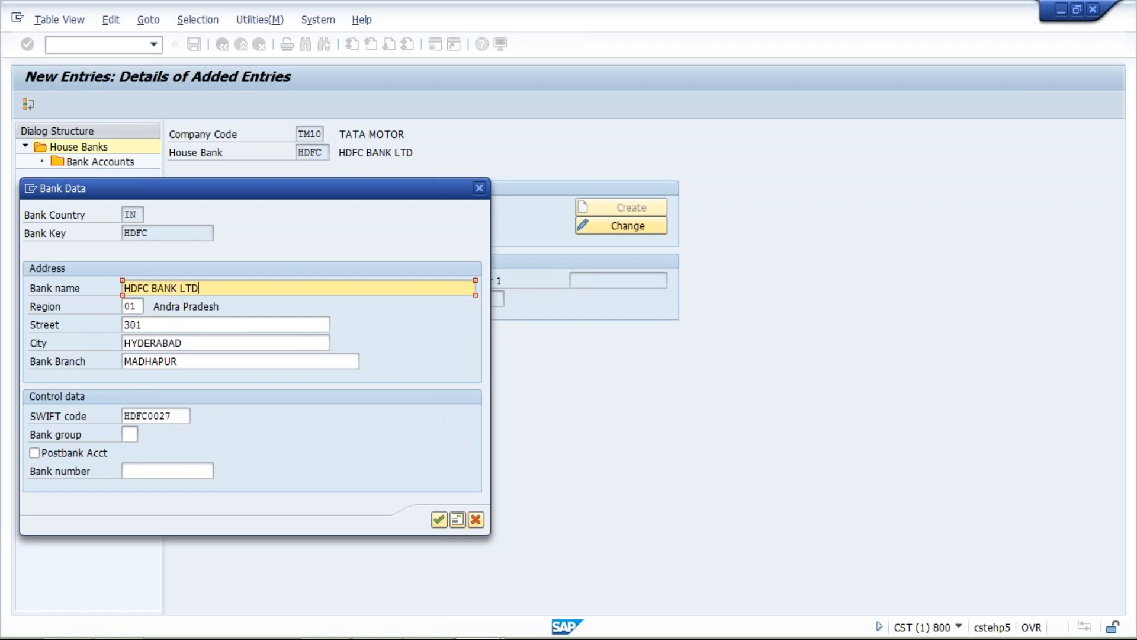
click(138, 307)
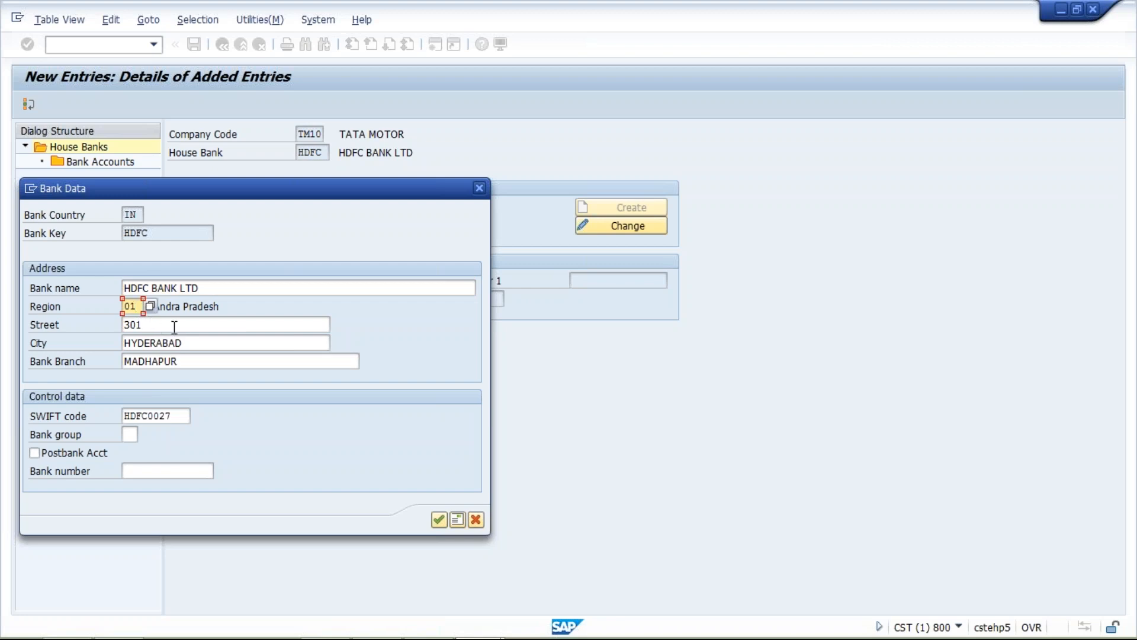
click(224, 307)
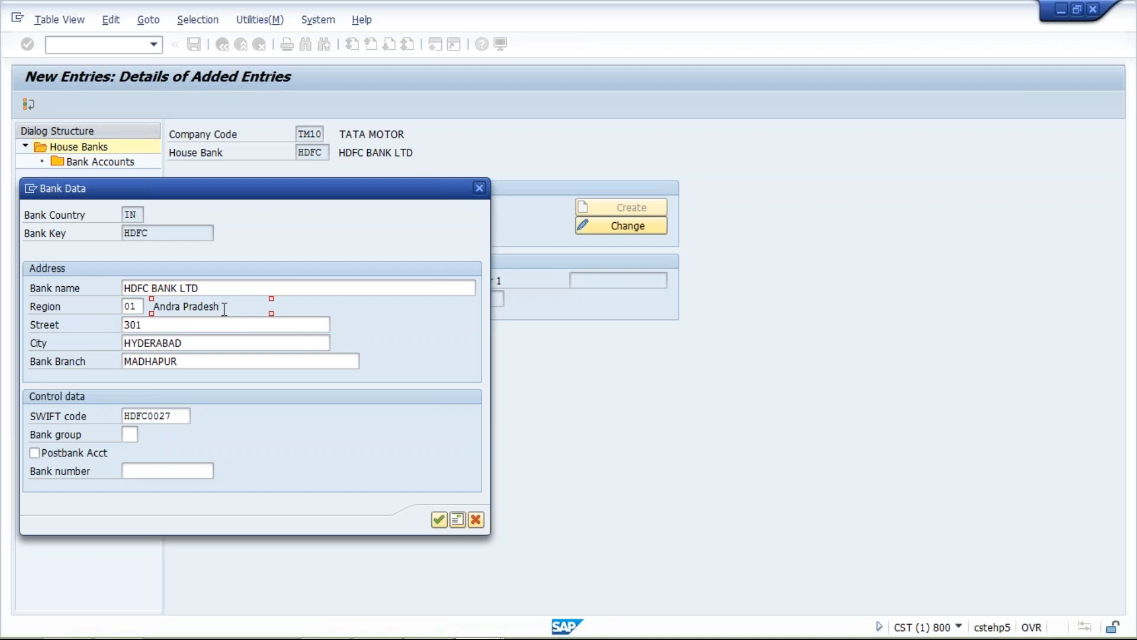
click(191, 324)
click(207, 341)
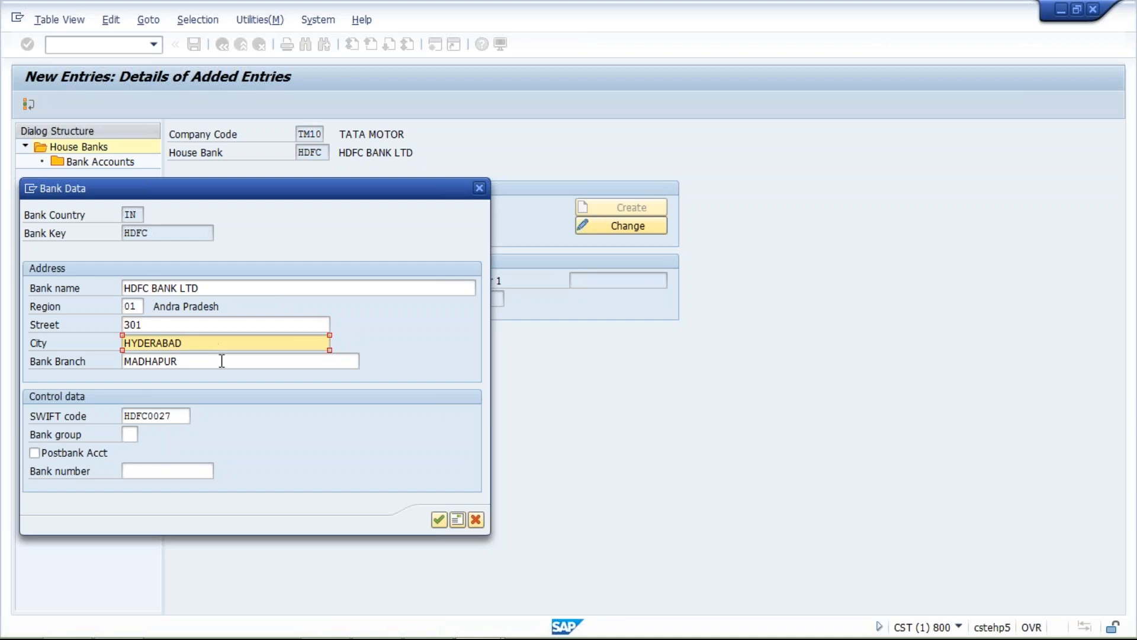
click(221, 361)
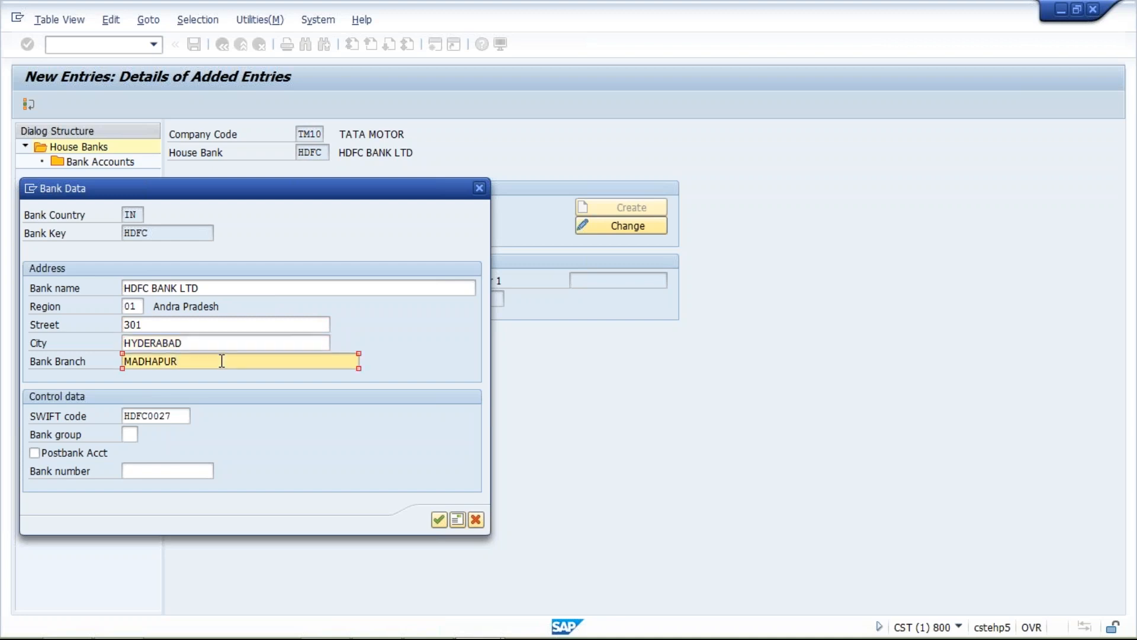
click(175, 417)
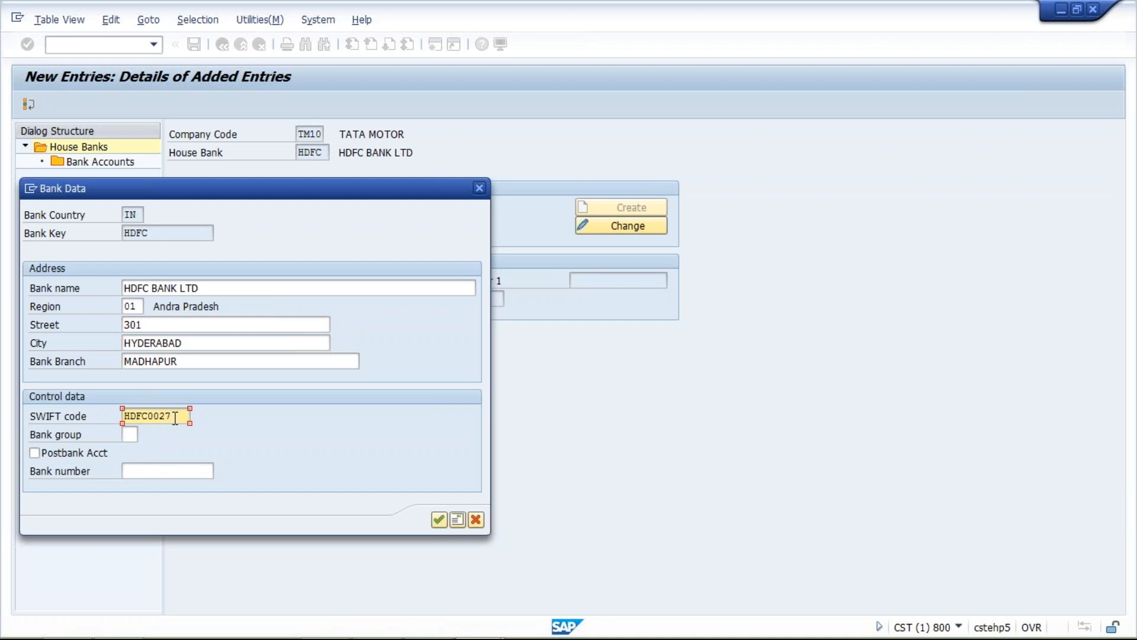
click(438, 520)
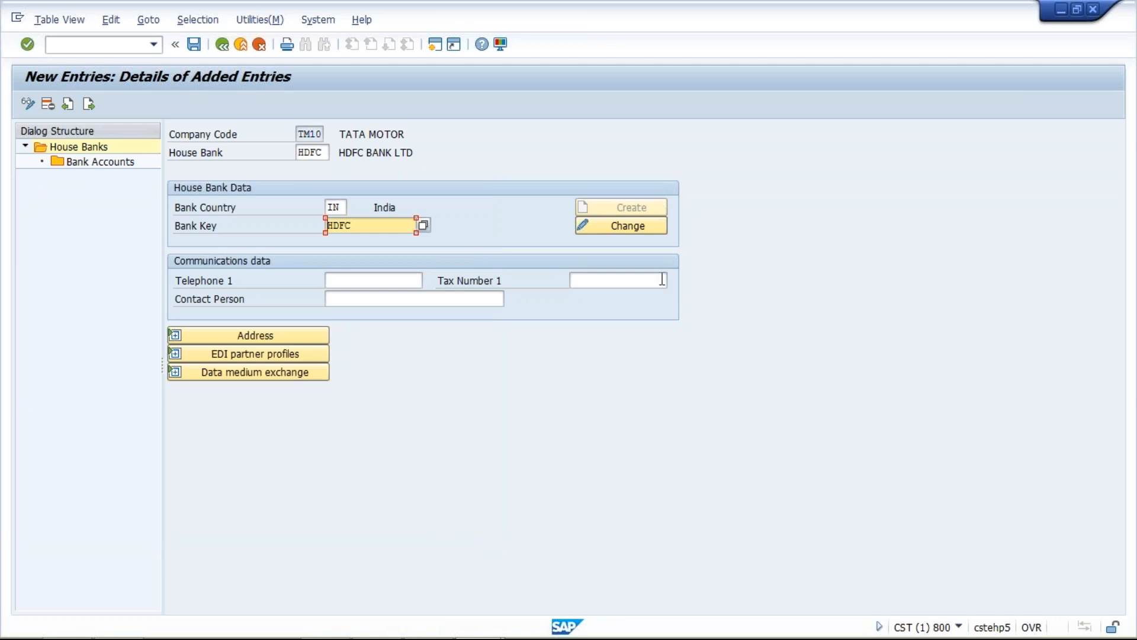
click(175, 336)
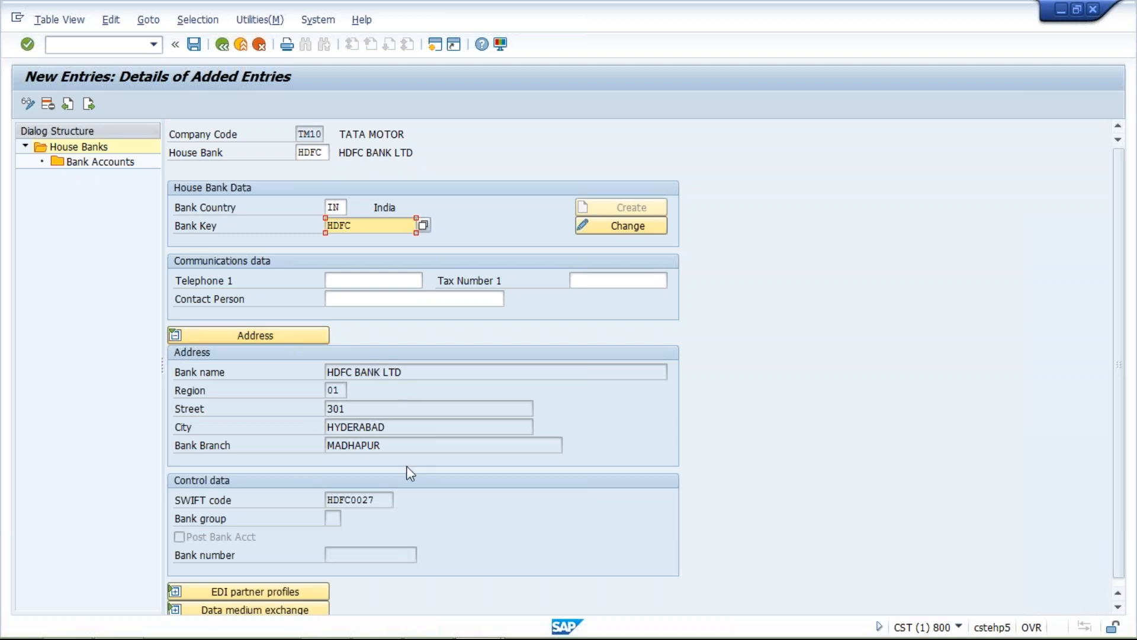
click(387, 499)
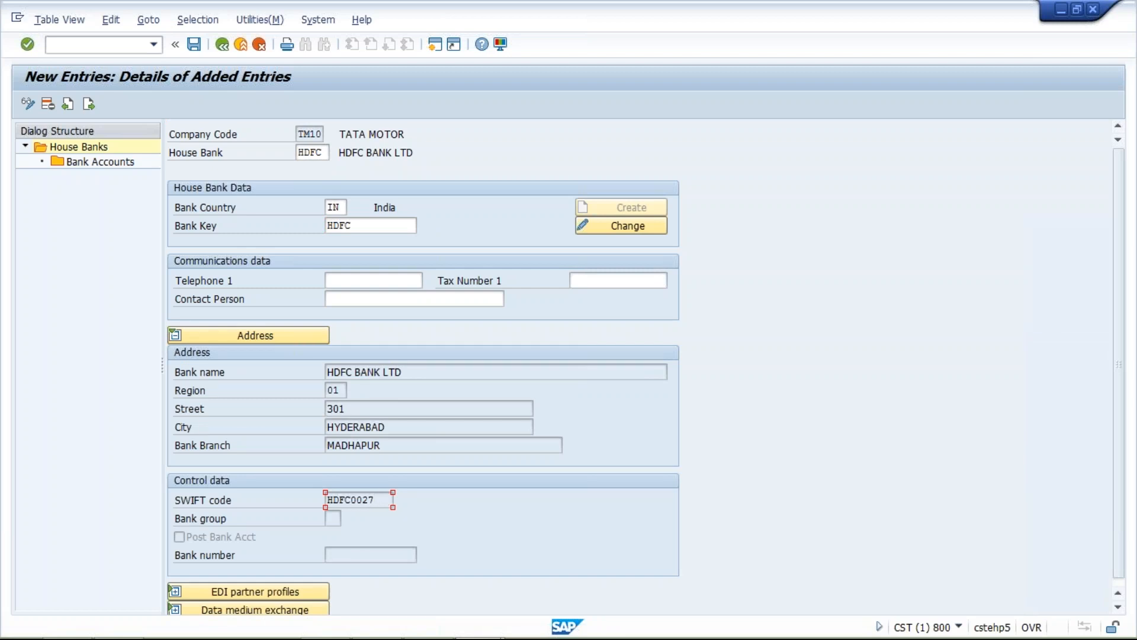
- Start a new bank account entry for house bank HDFC with account ID HDFC1 and description HDFC BANK ACT
double_click(119, 166)
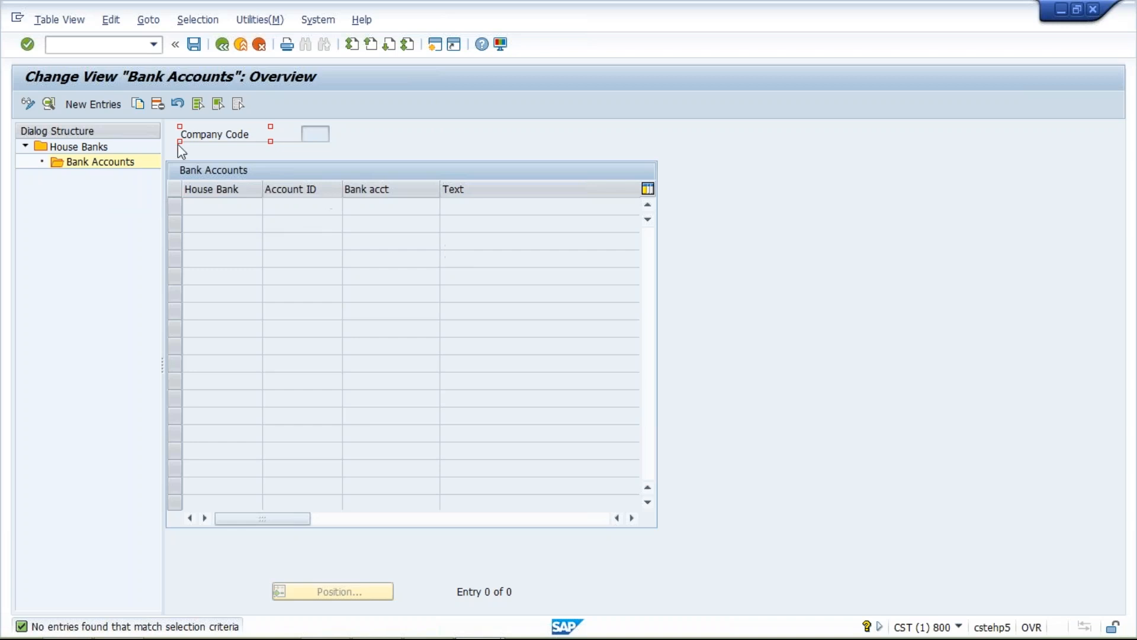
click(90, 107)
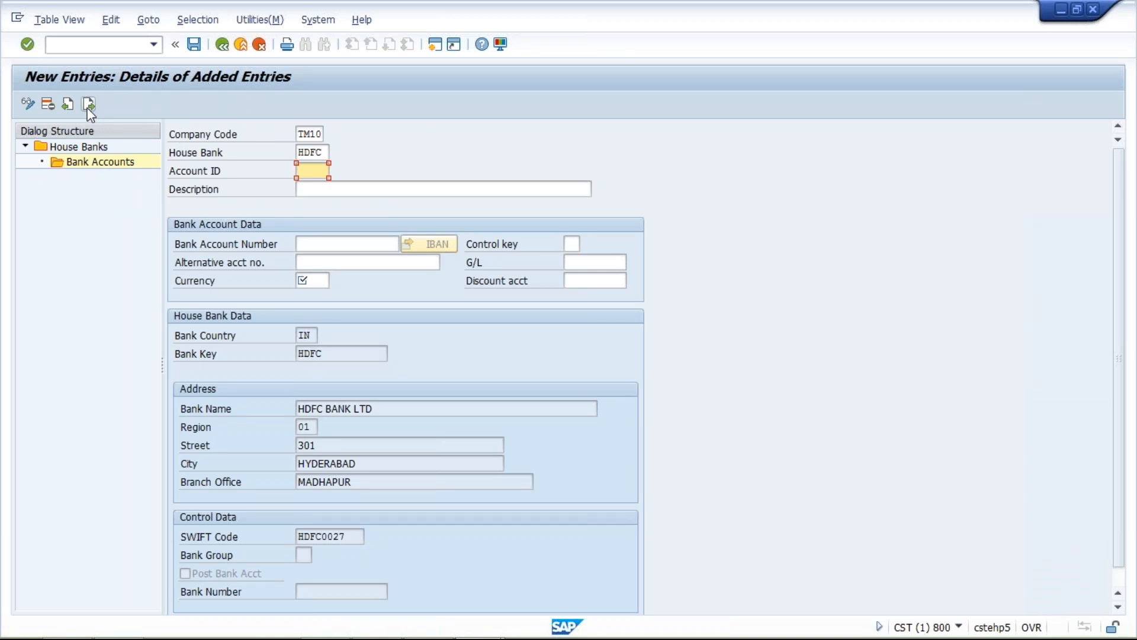
double_click(324, 152)
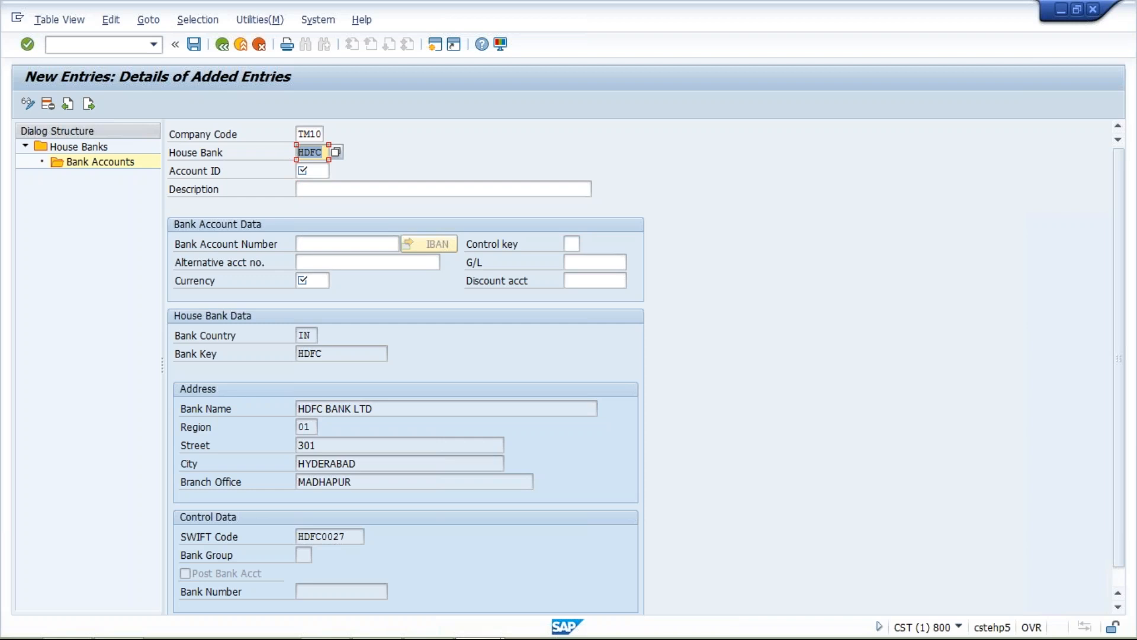
click(312, 171)
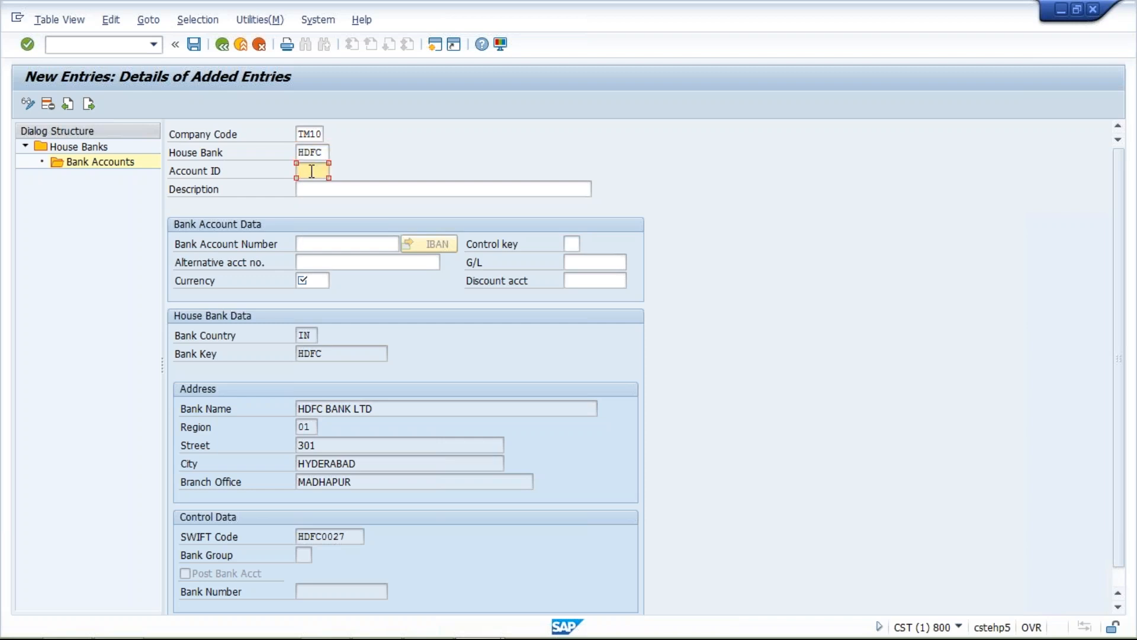
text(H)
key(Down)
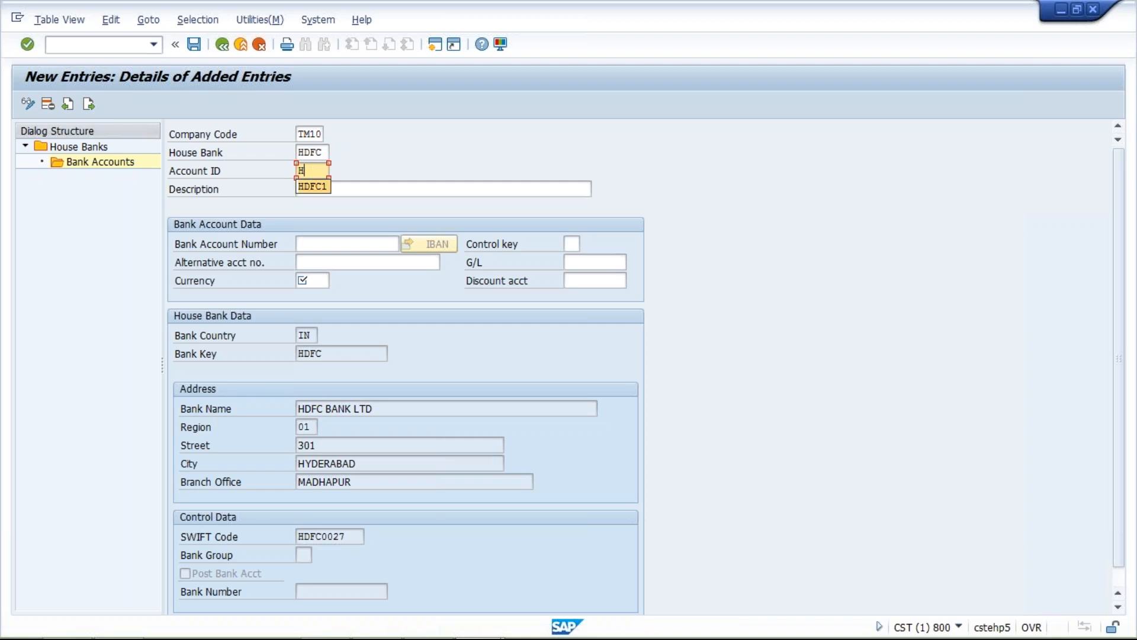
key(Return)
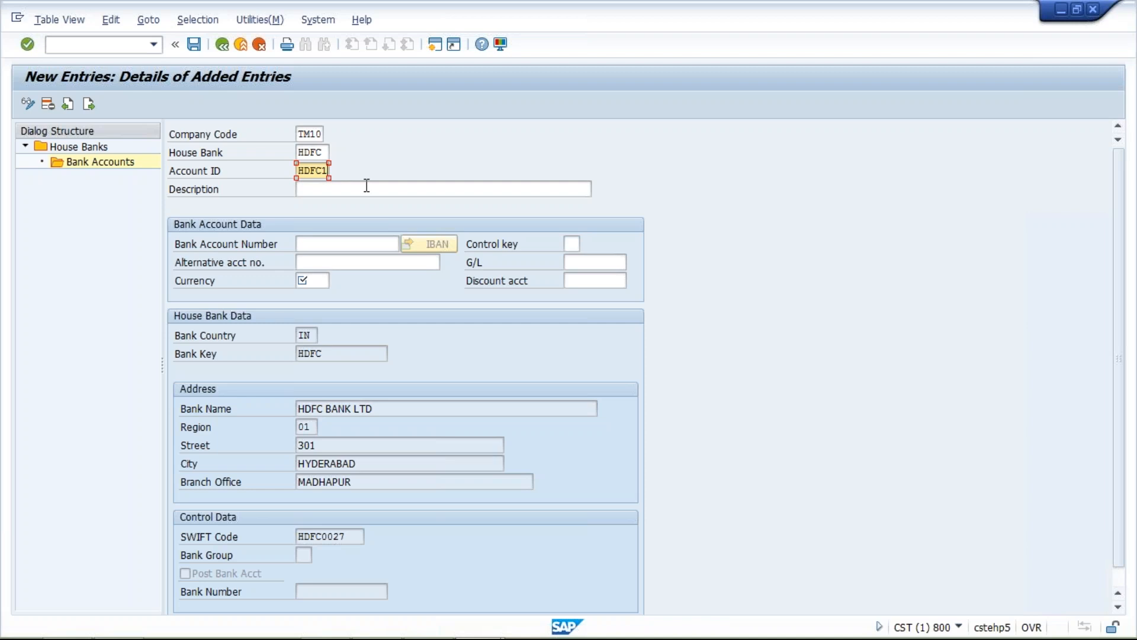
click(366, 188)
click(369, 205)
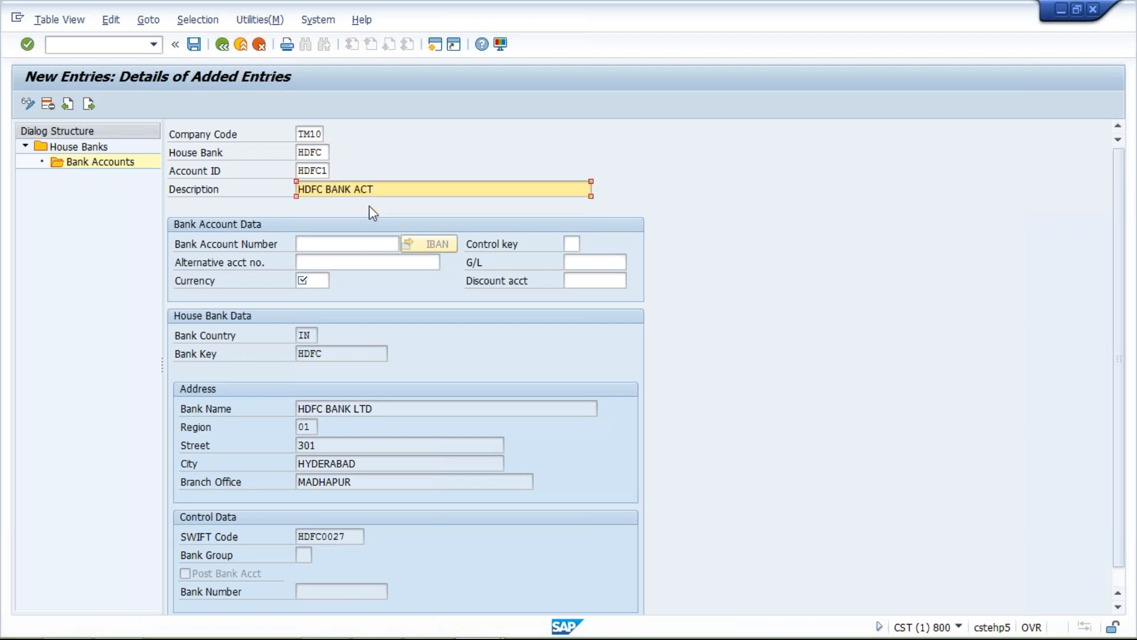
- Enter the bank account number, set the currency to INR, and assign G/L account 1000
click(329, 245)
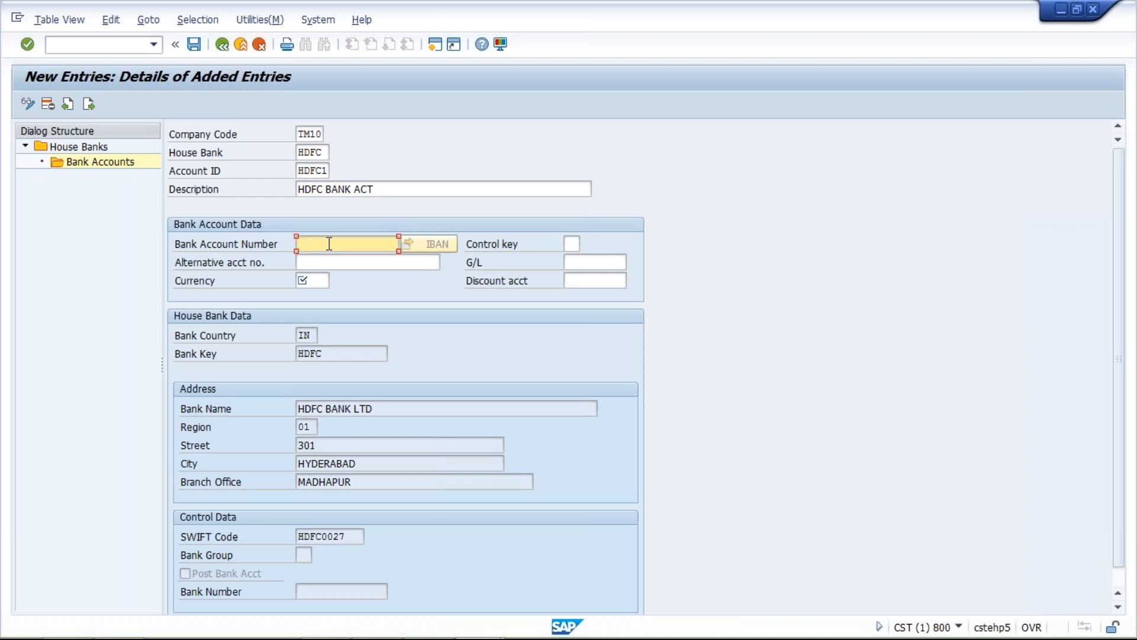
click(329, 243)
click(340, 262)
click(309, 281)
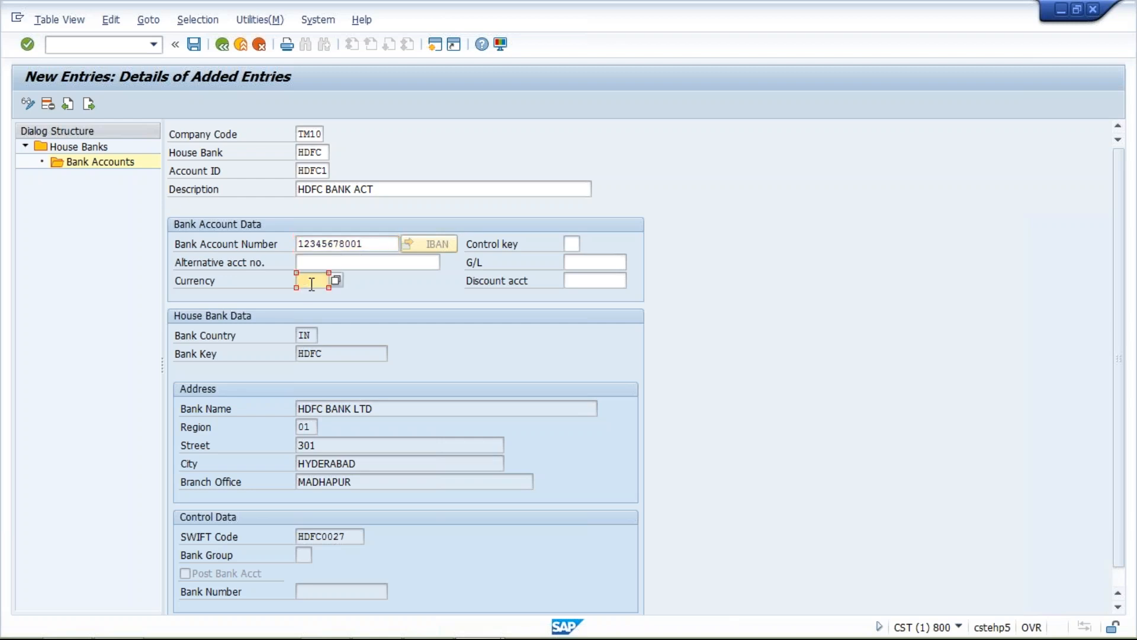
click(314, 297)
click(576, 263)
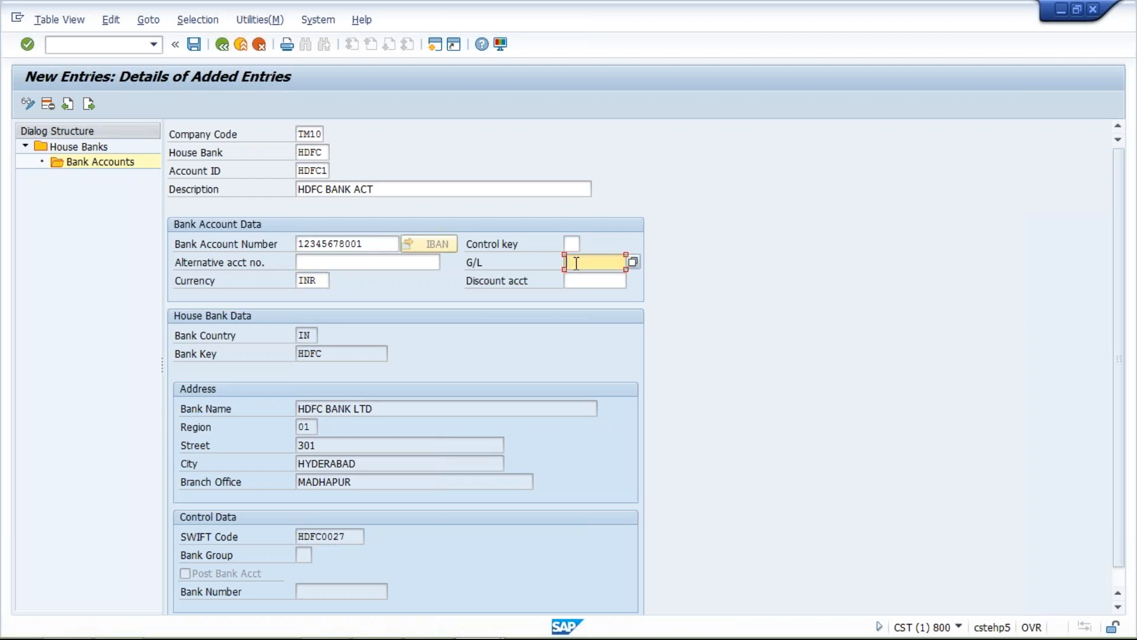
click(584, 279)
key(Return)
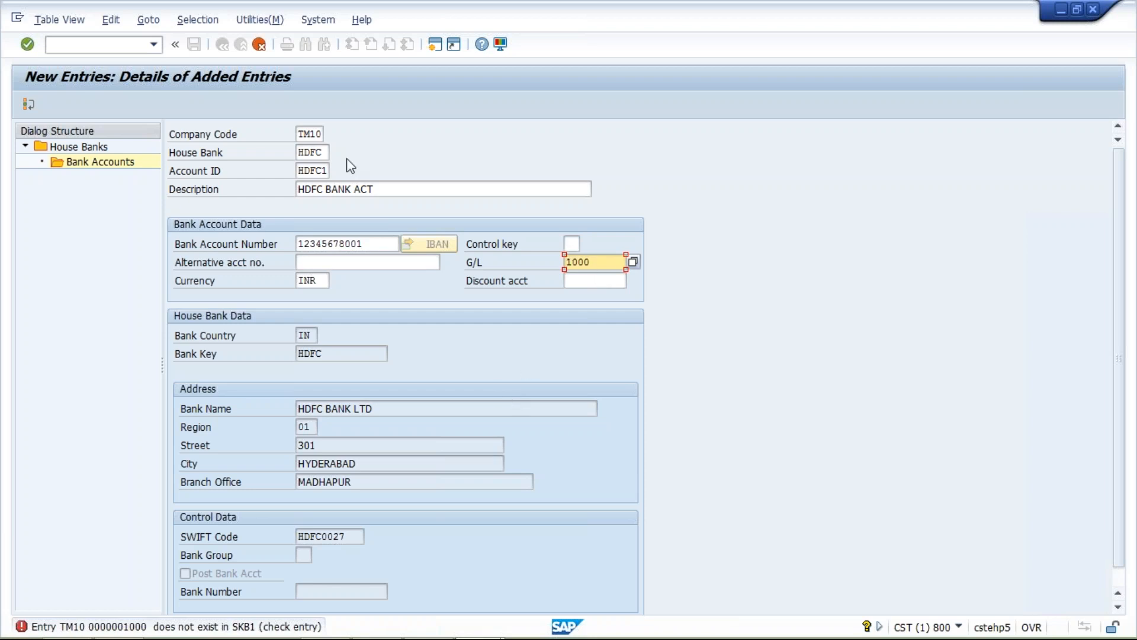
- Try to change the bank account entry's company code to TM04
click(311, 135)
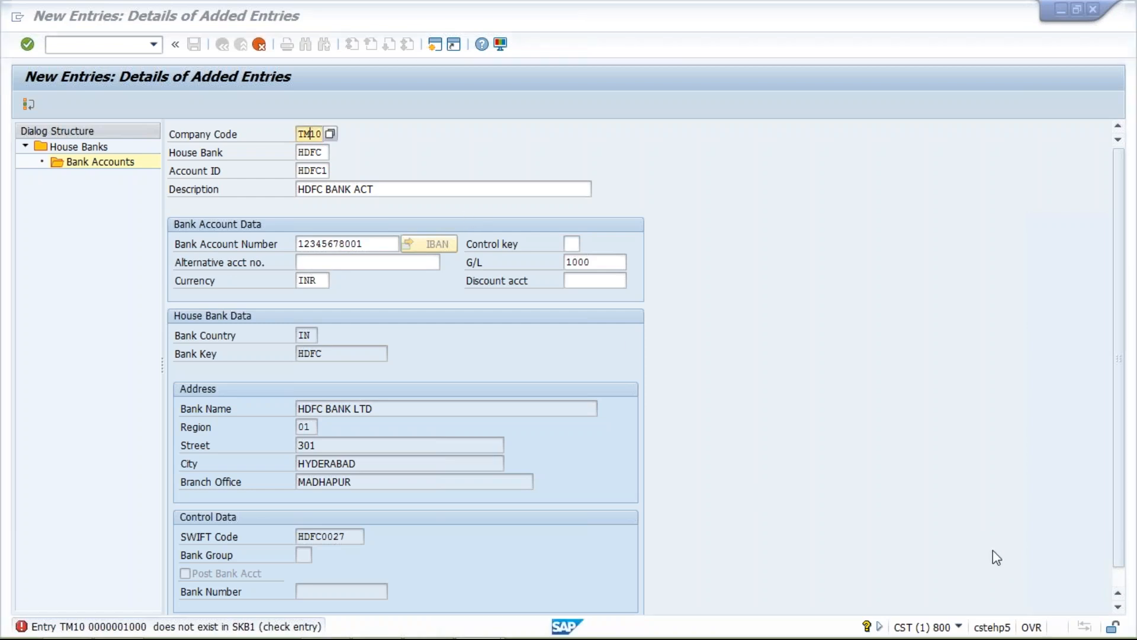
click(314, 134)
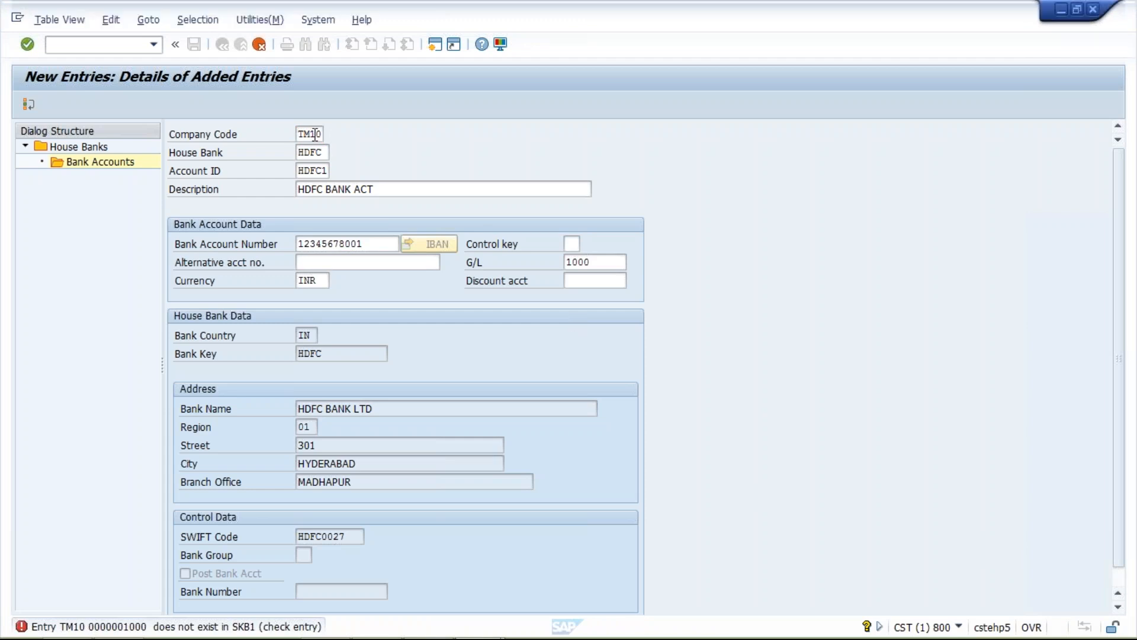
text(04)
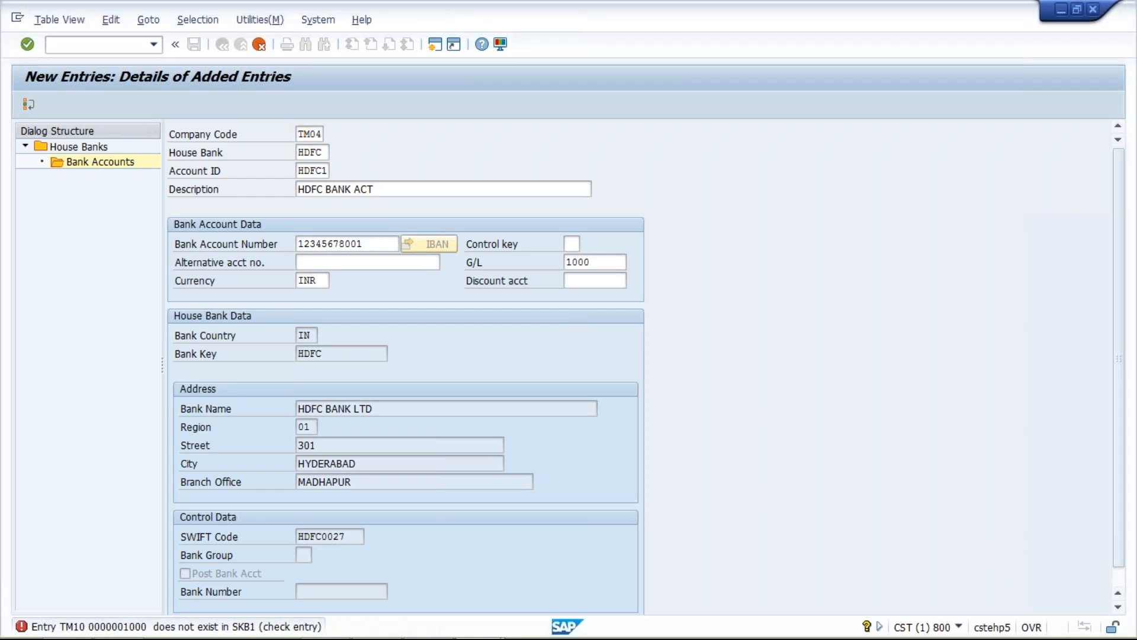
key(Return)
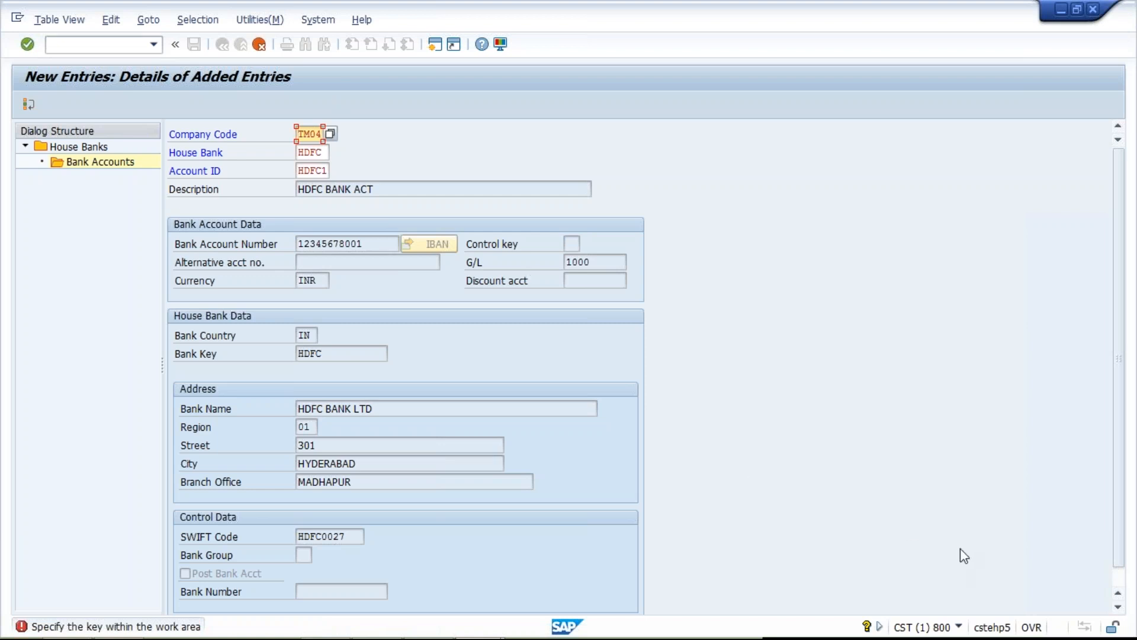
- Discard the bank account entry and return to the payment program customizing overview
click(257, 47)
click(259, 46)
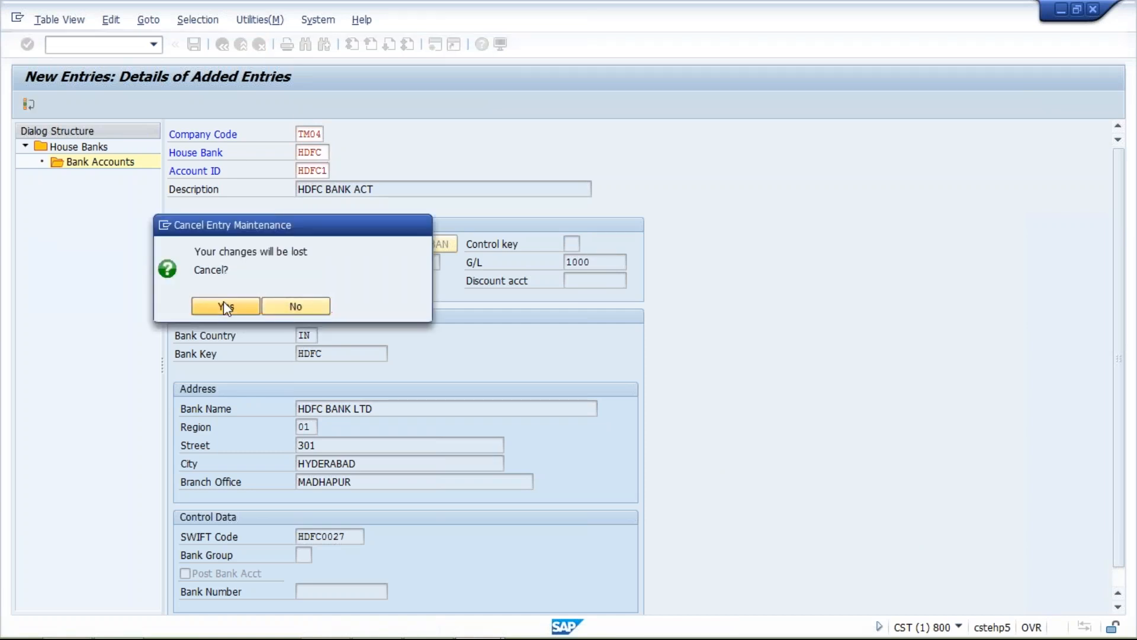
click(223, 301)
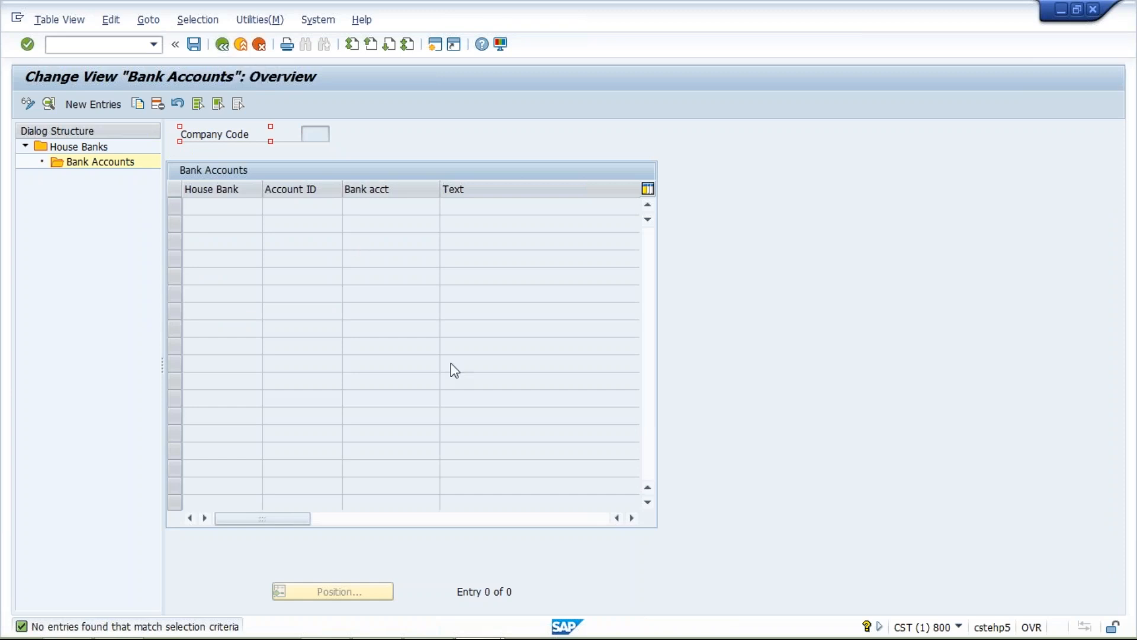
click(227, 50)
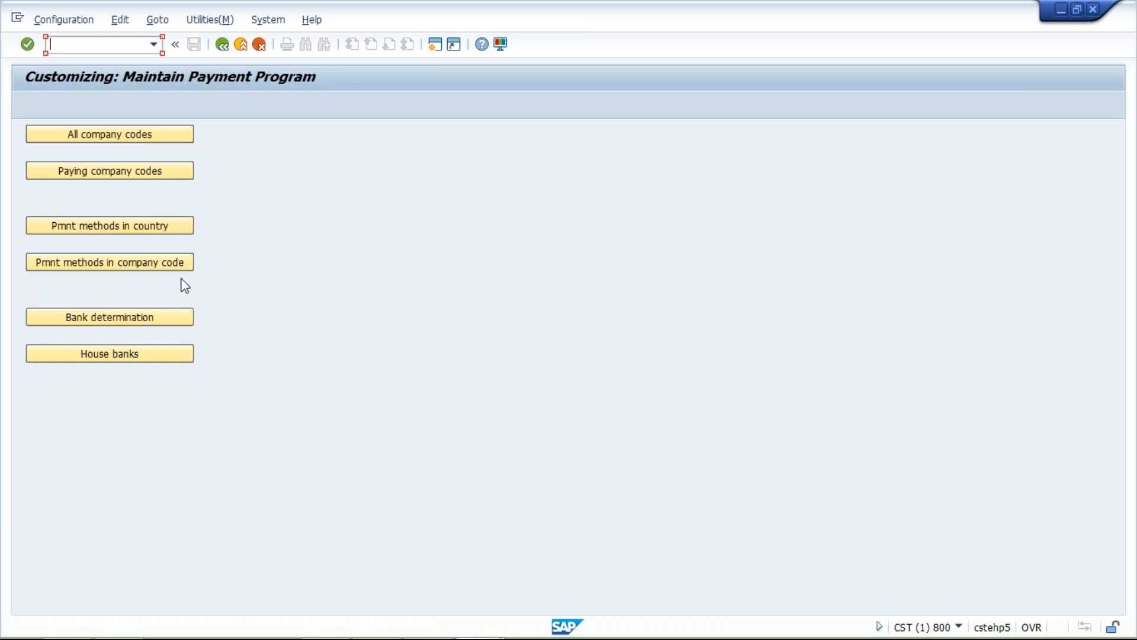
- Open the house banks for company code TM04
click(102, 355)
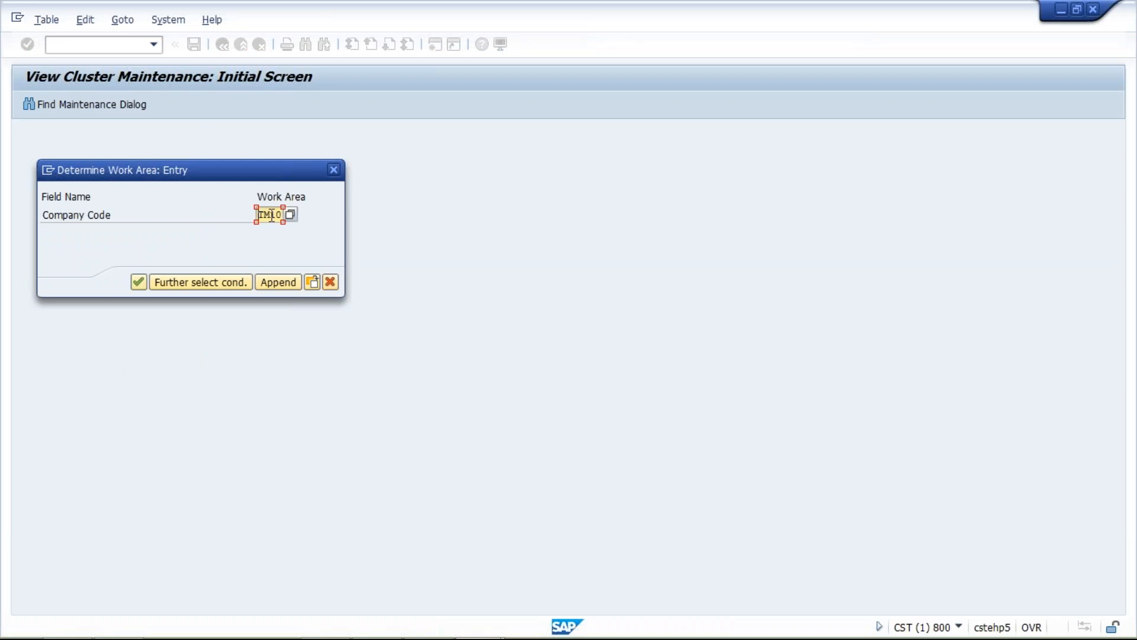
text(01)
key(BackSpace)
text(4)
key(Return)
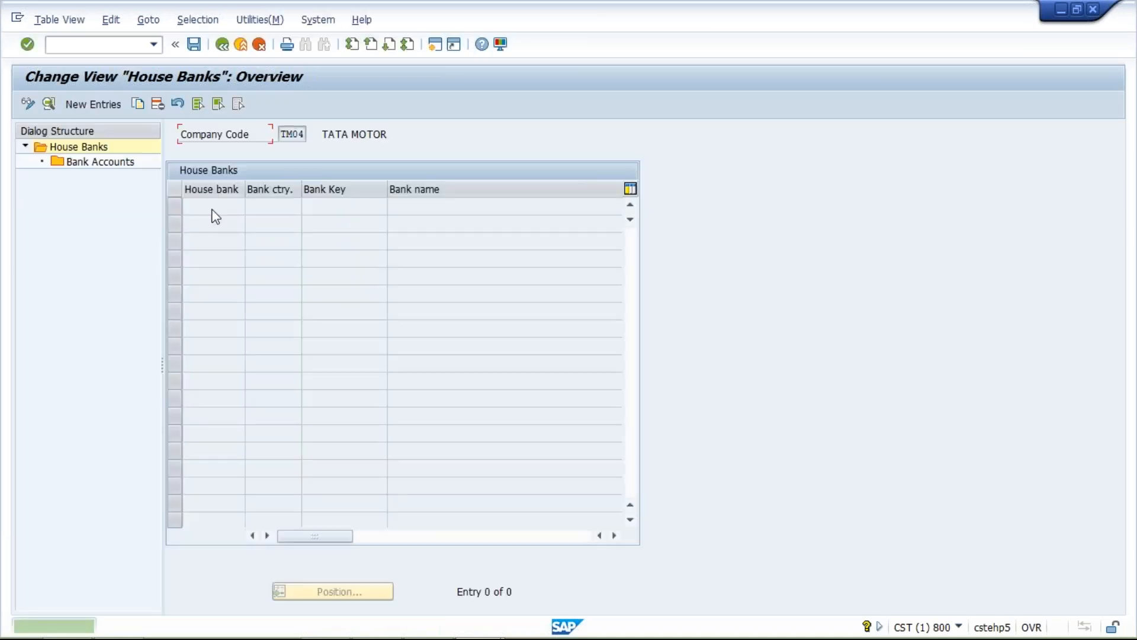
- Create house bank HDFC for company code TM04 with bank country IN and bank key HDFC
click(90, 102)
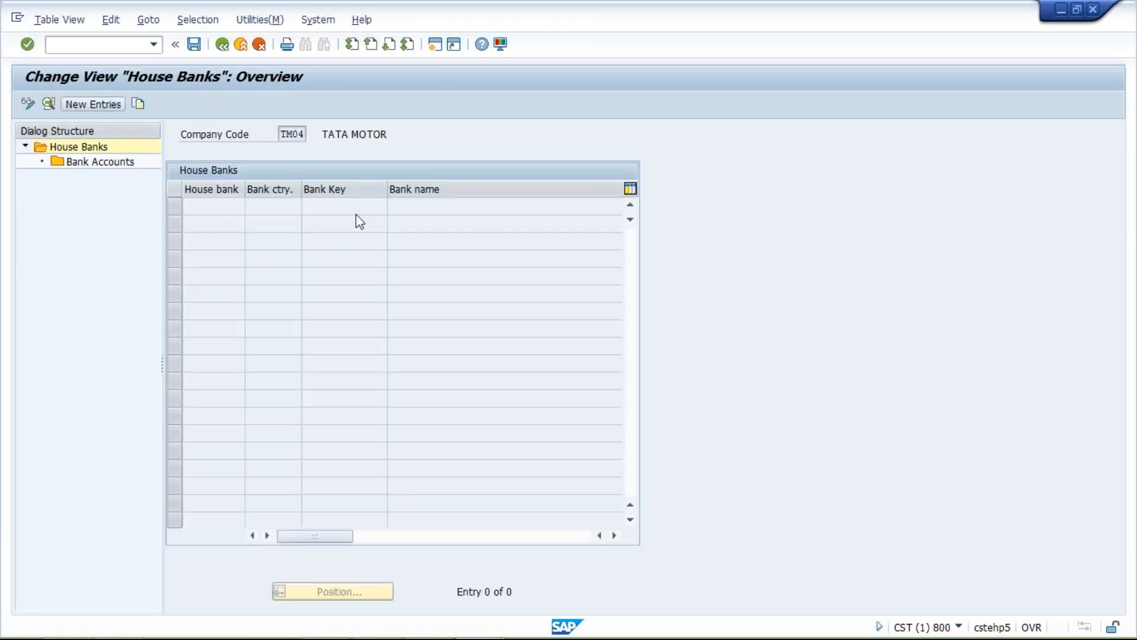
click(314, 152)
click(323, 169)
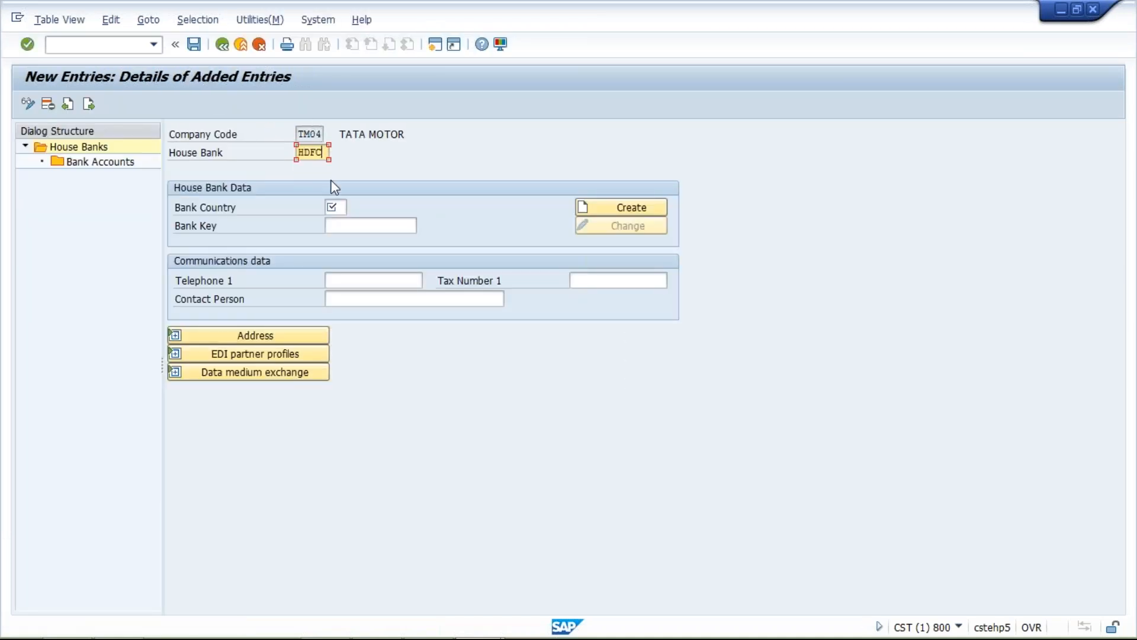
click(344, 206)
click(339, 225)
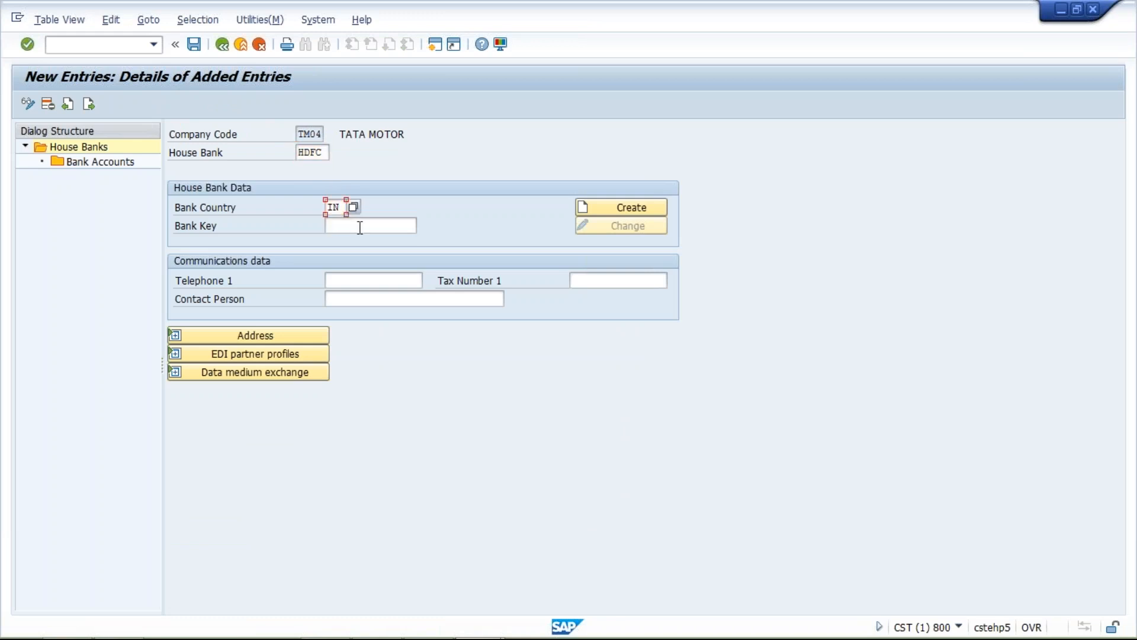
click(360, 227)
click(362, 244)
key(Return)
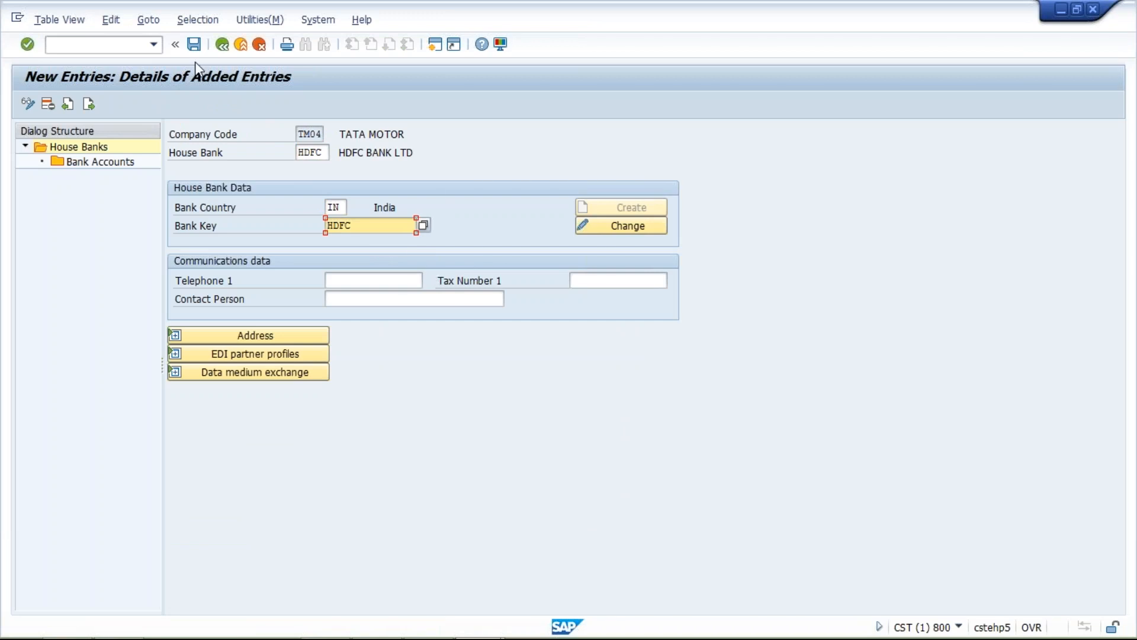
- Add a bank account to the HDFC house bank with account ID HDFC1 and description HDFC BANK ACT
click(124, 162)
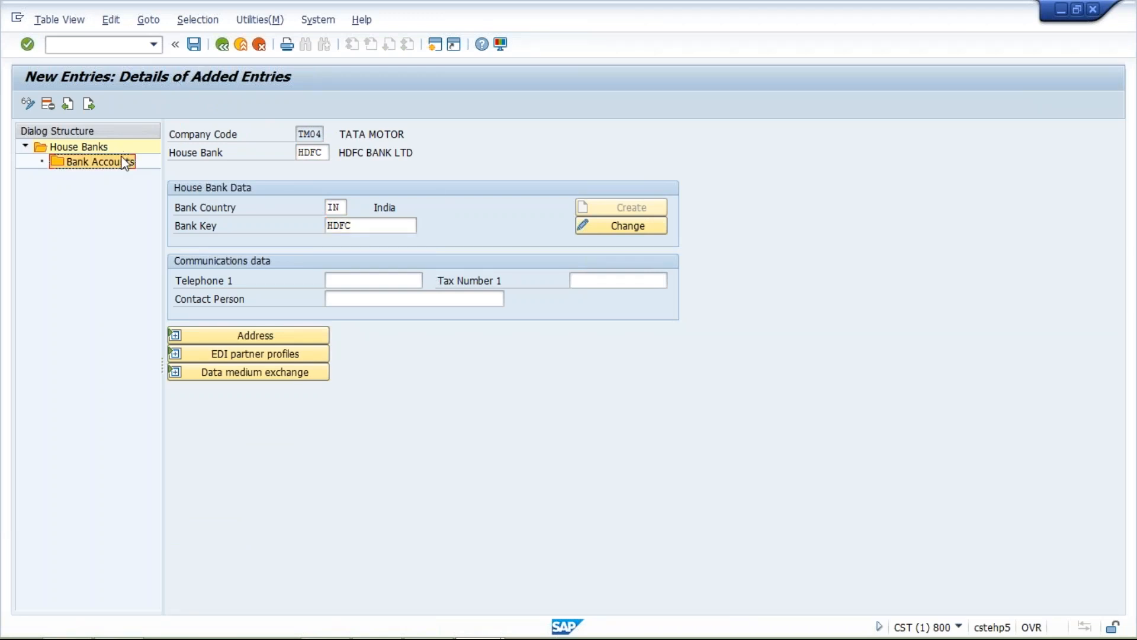
double_click(125, 162)
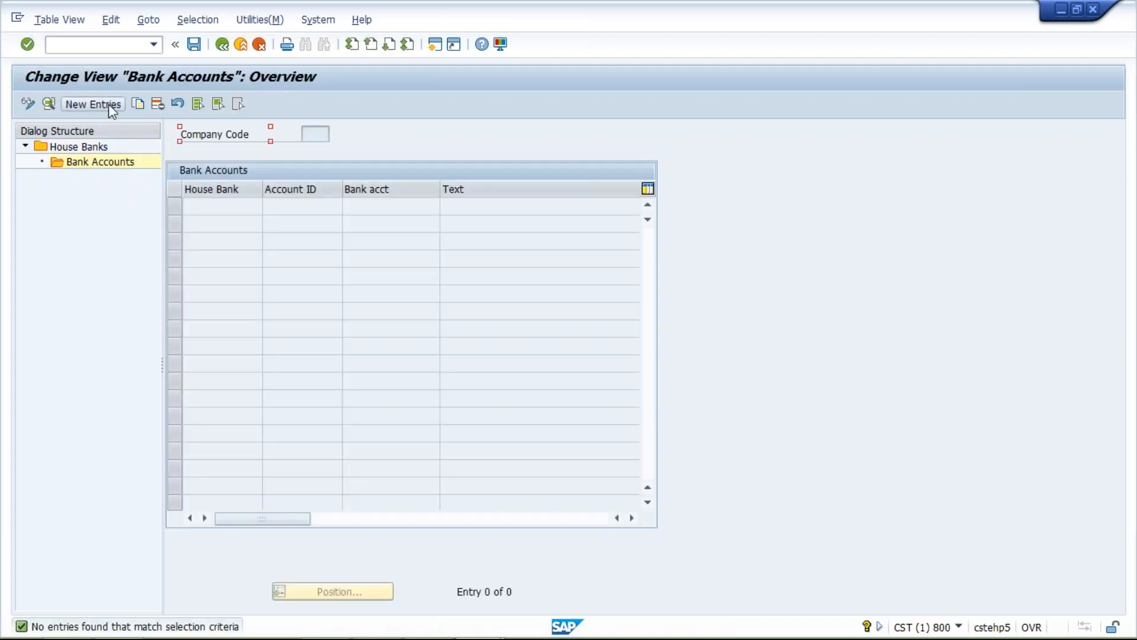
click(108, 105)
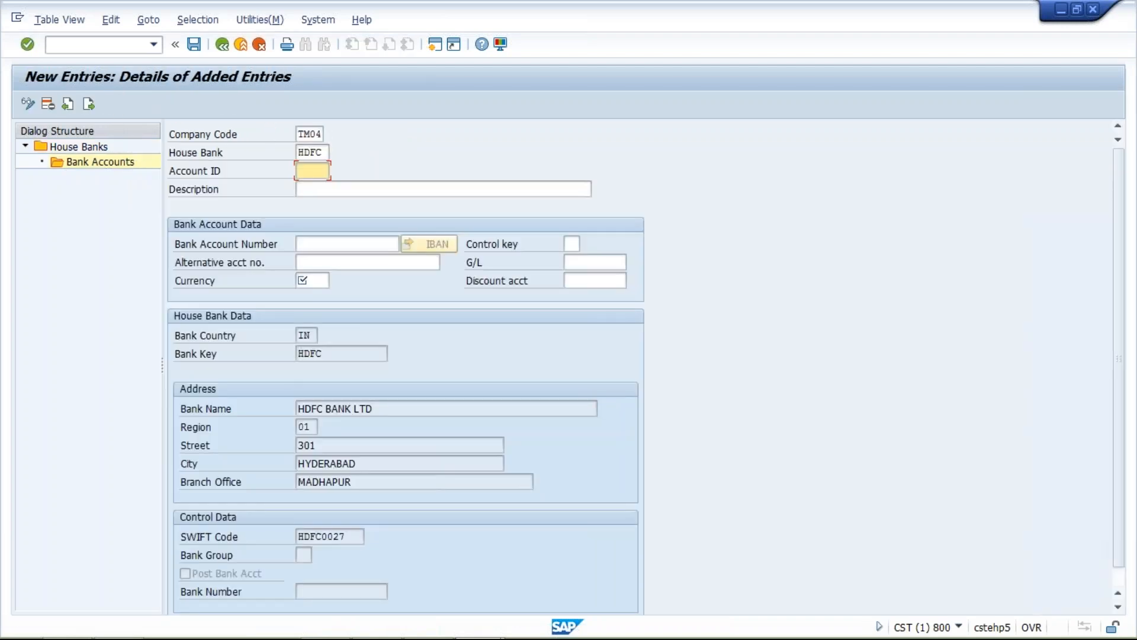
text(HDFC1)
click(316, 187)
click(322, 205)
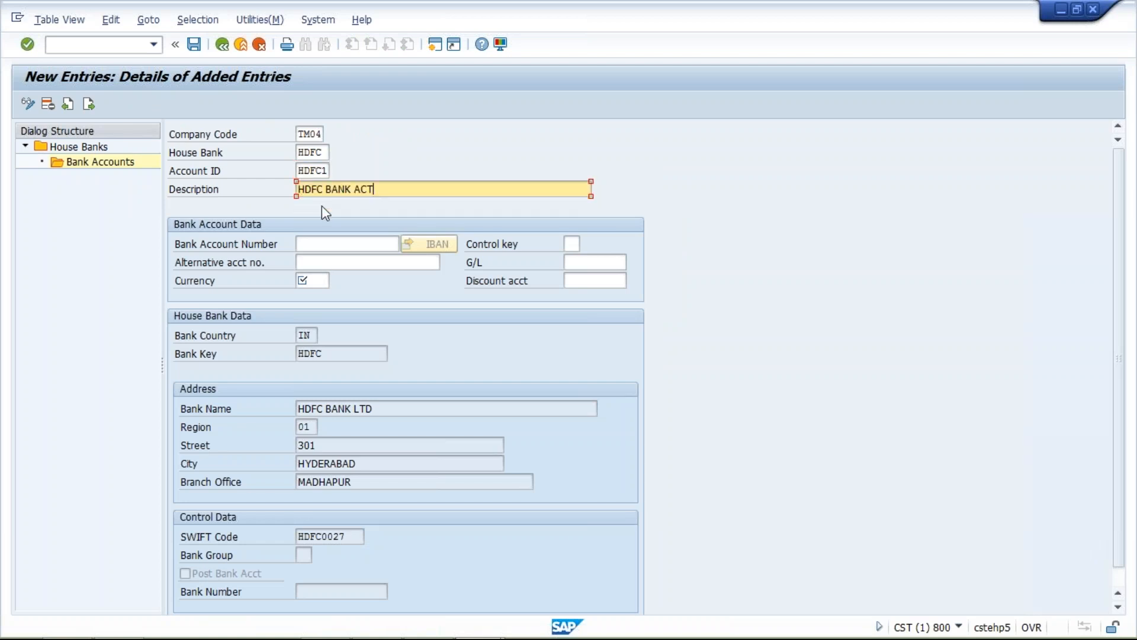
- Enter the bank account number, currency INR and G/L account 1000, and save to the TATA MOTOR customizing request
click(318, 264)
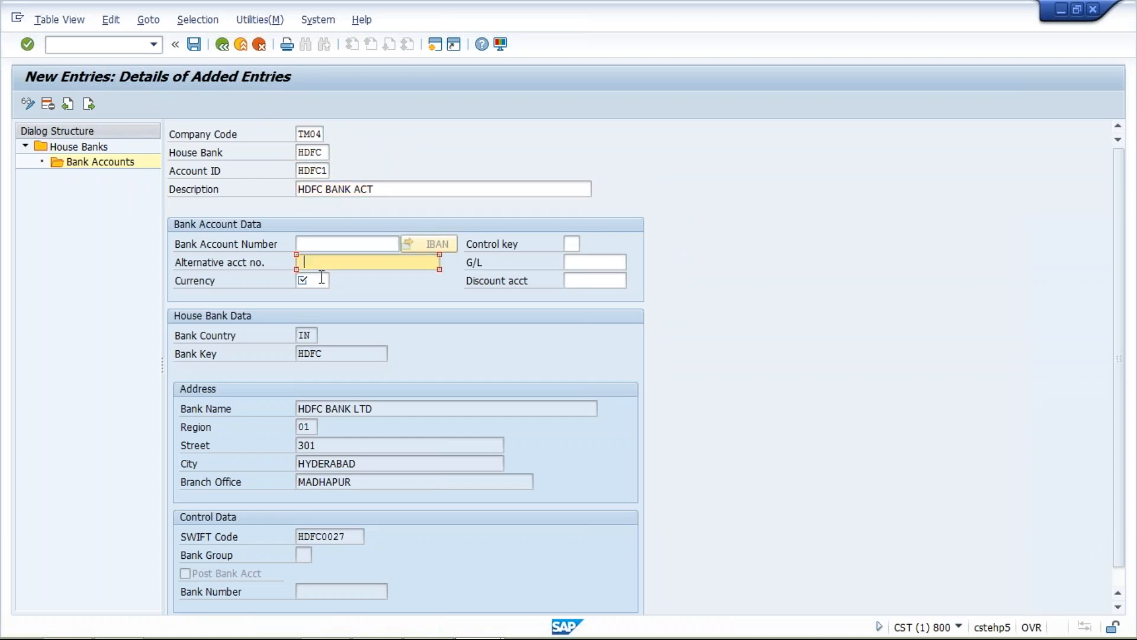
click(318, 246)
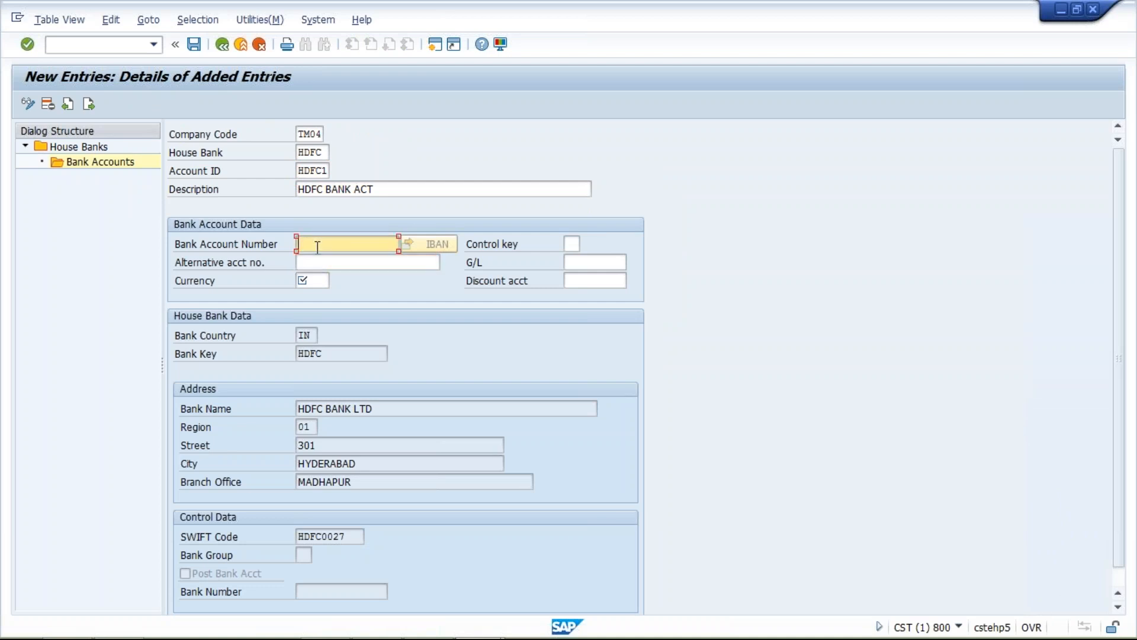
click(320, 262)
click(308, 279)
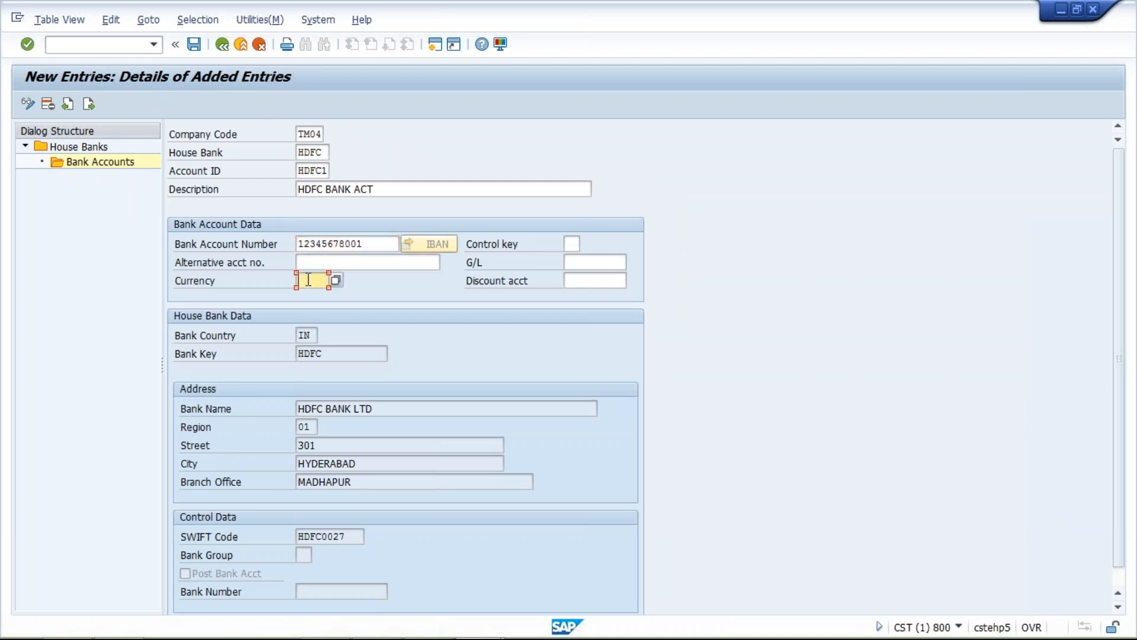
click(314, 295)
click(580, 262)
text(1000)
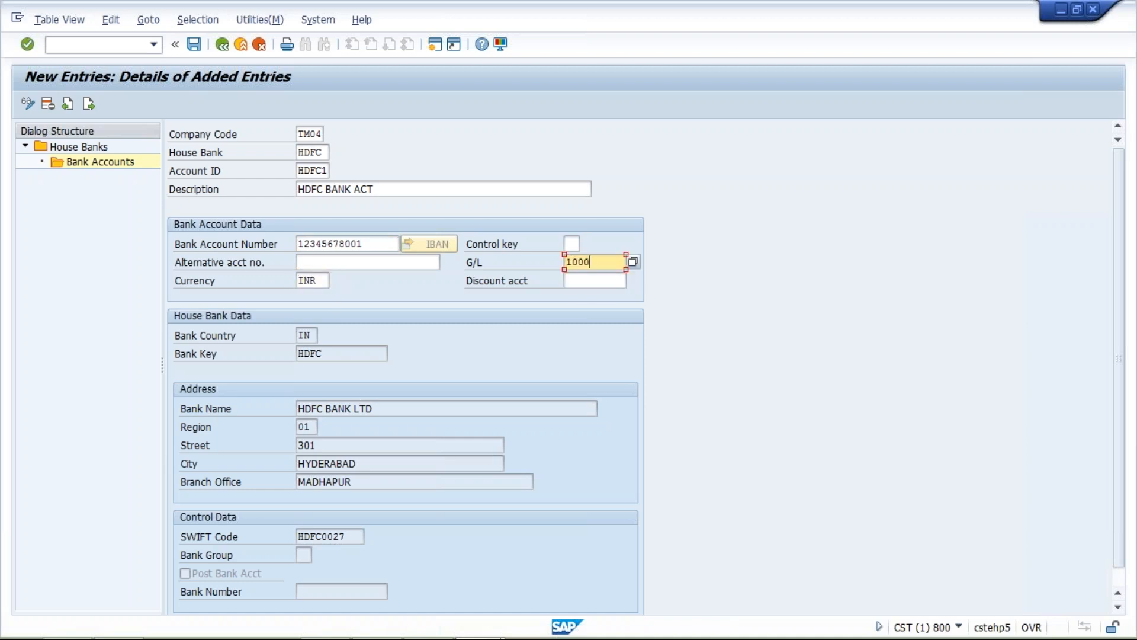
key(Return)
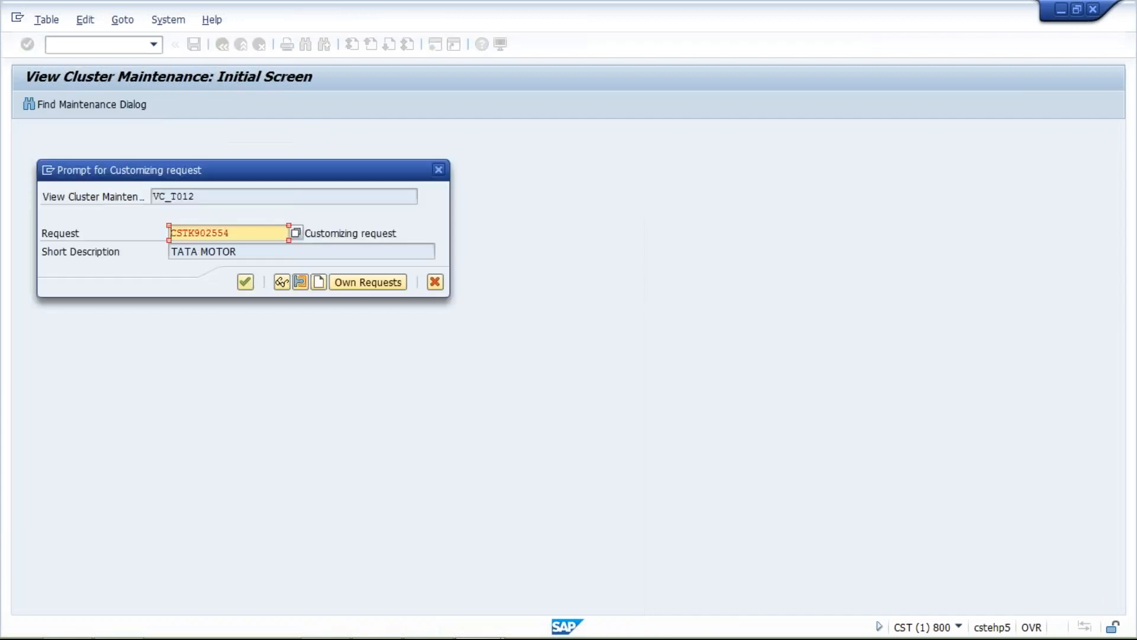
click(246, 282)
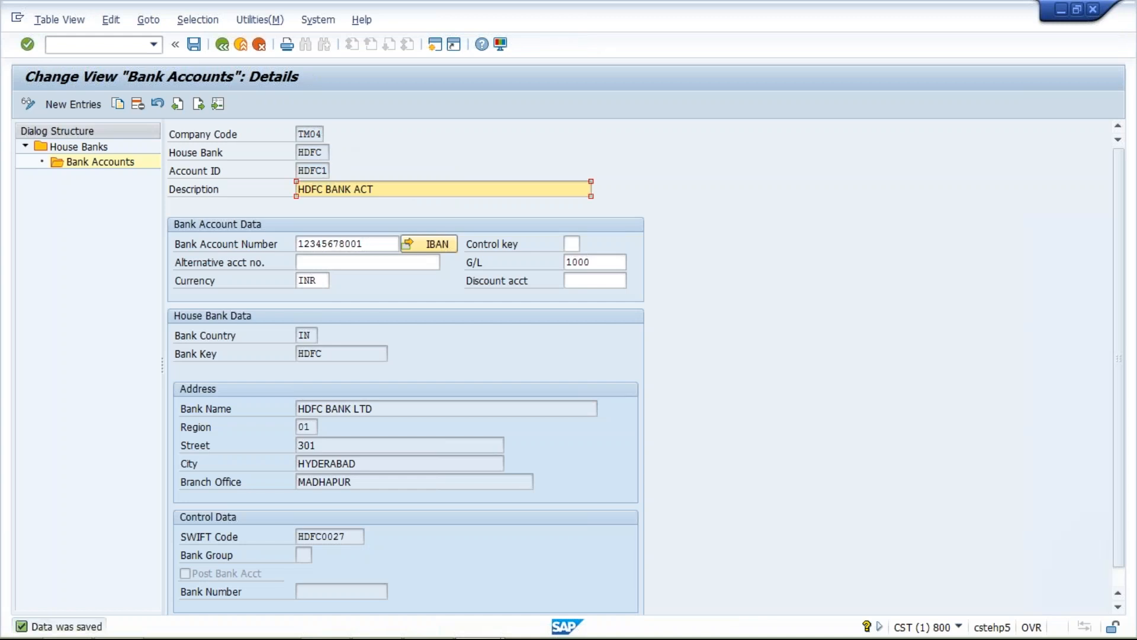
- Leave the house bank maintenance and return to the payment program customizing overview
double_click(298, 153)
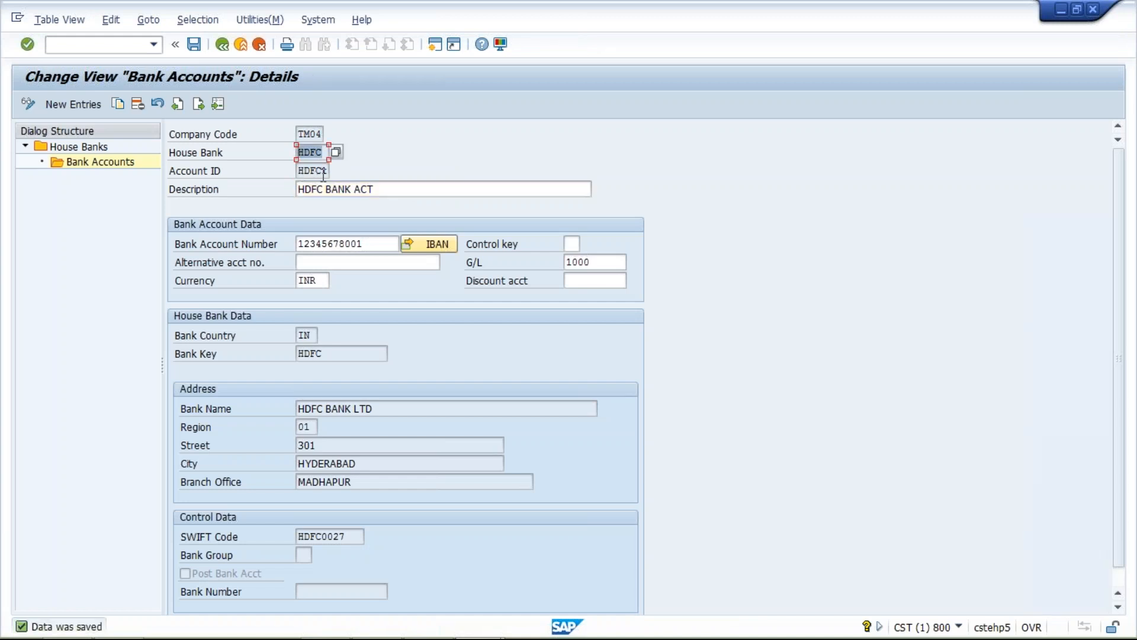
drag(326, 172, 298, 171)
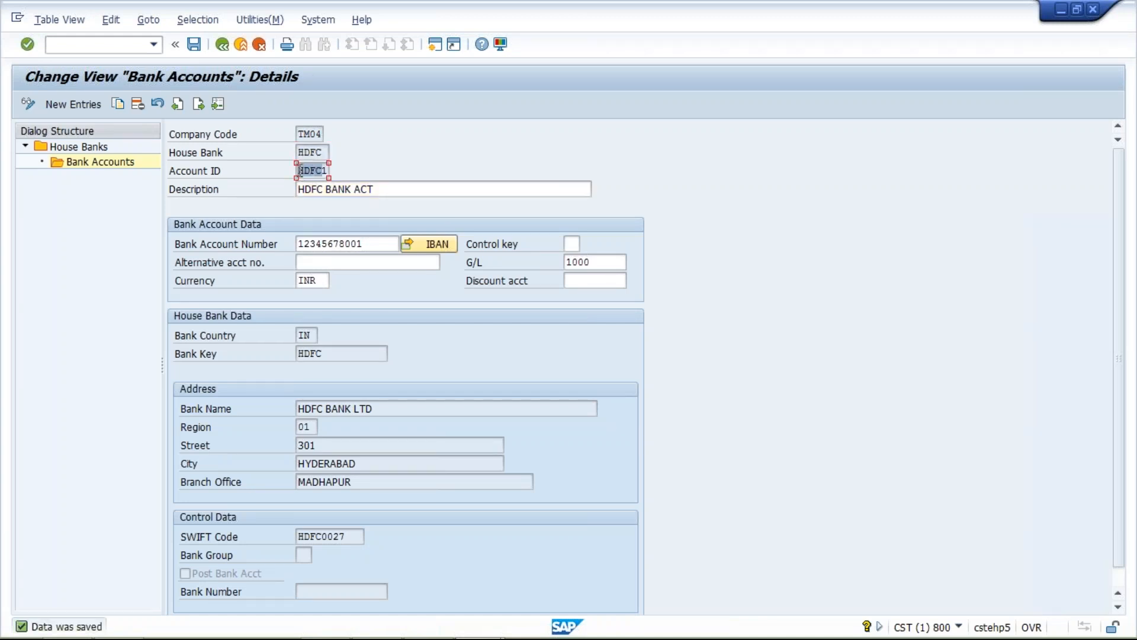
click(223, 46)
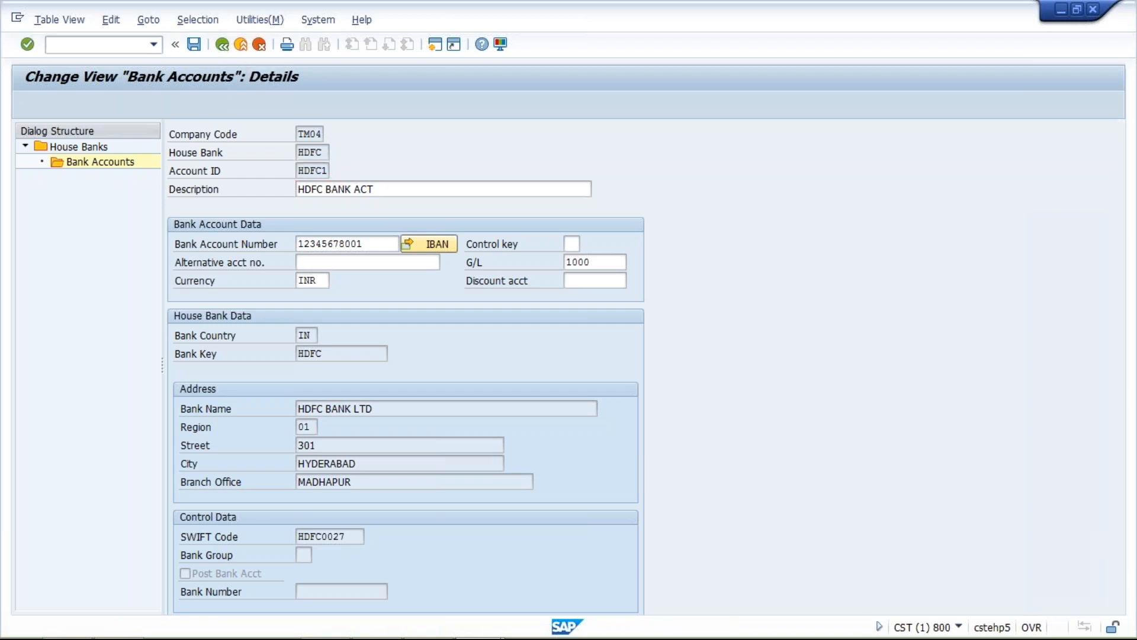
click(222, 44)
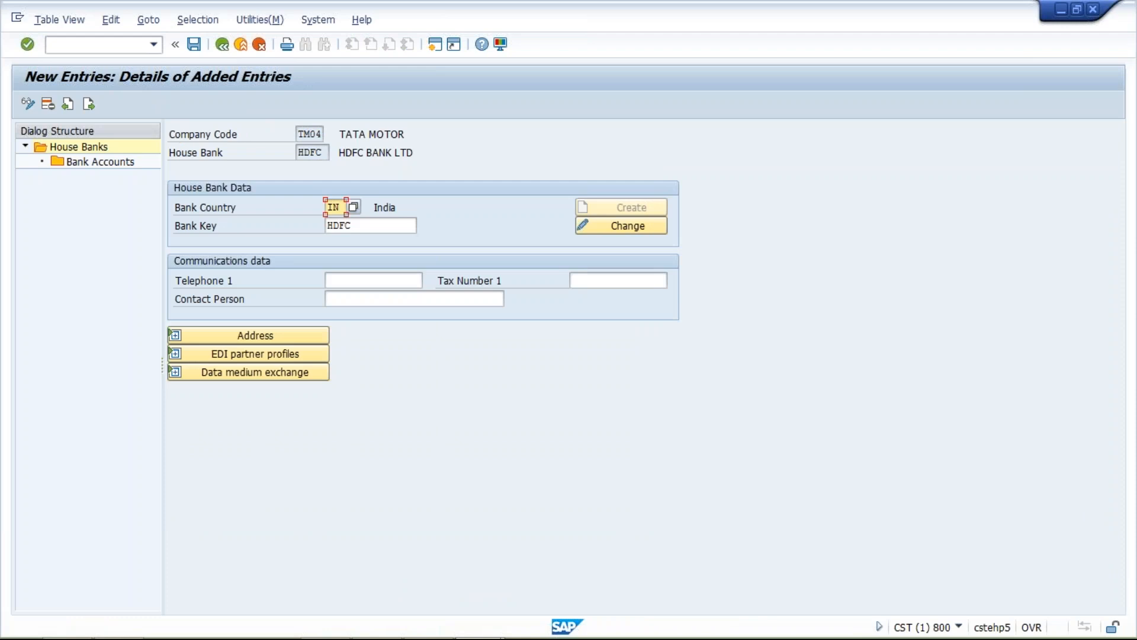
click(222, 44)
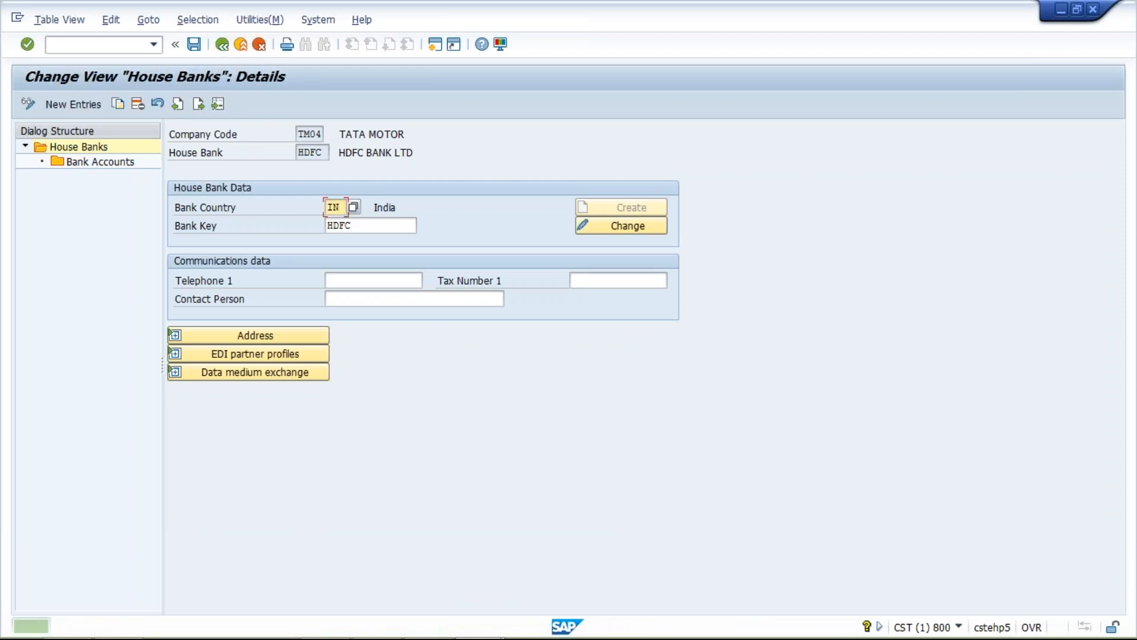
click(259, 44)
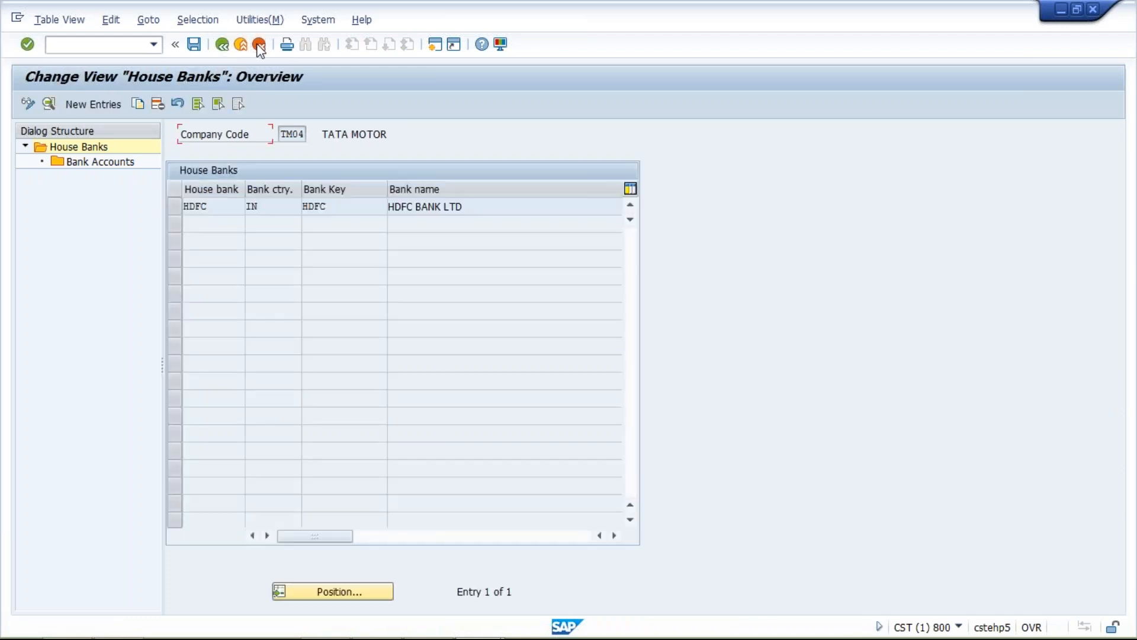
click(258, 44)
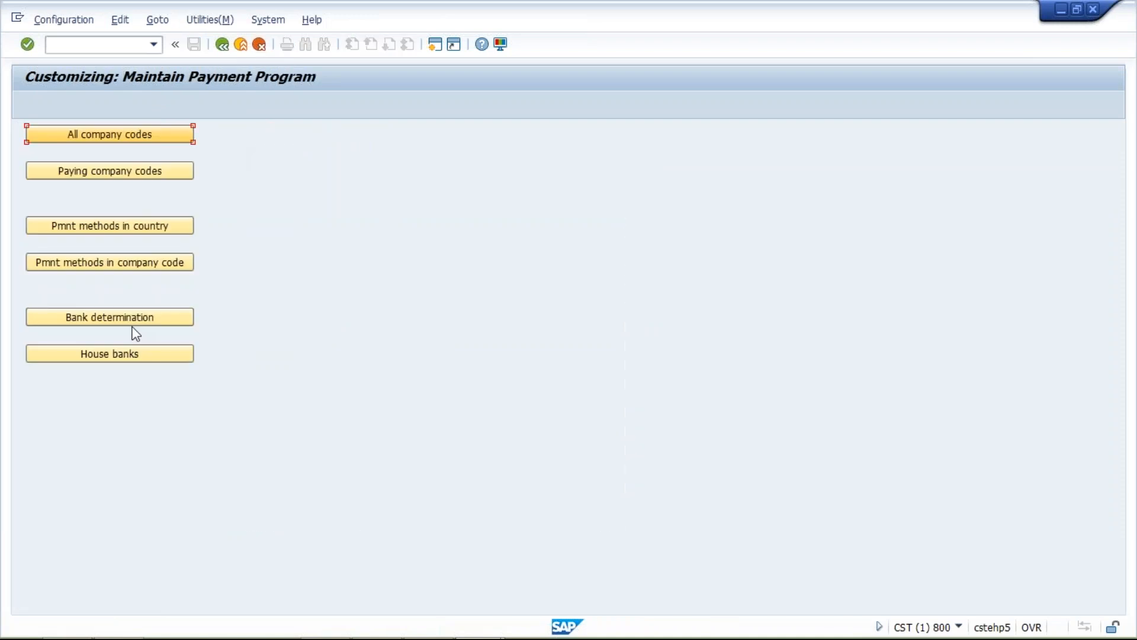
- Open the bank determination ranking order for paying company code TM04
click(119, 317)
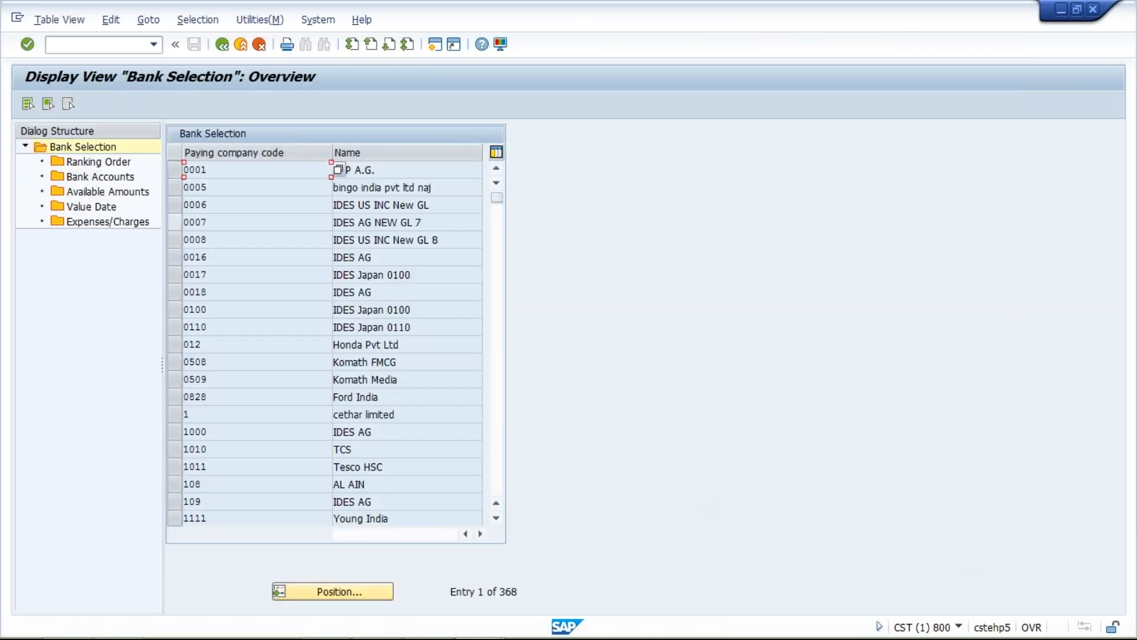
click(351, 592)
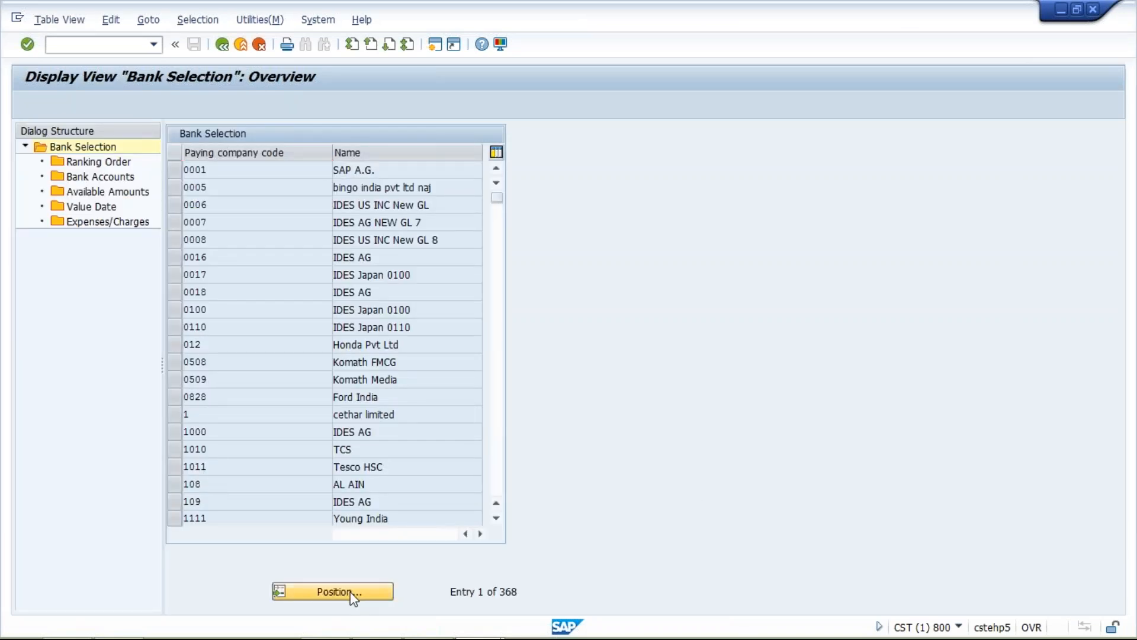
text(TM04)
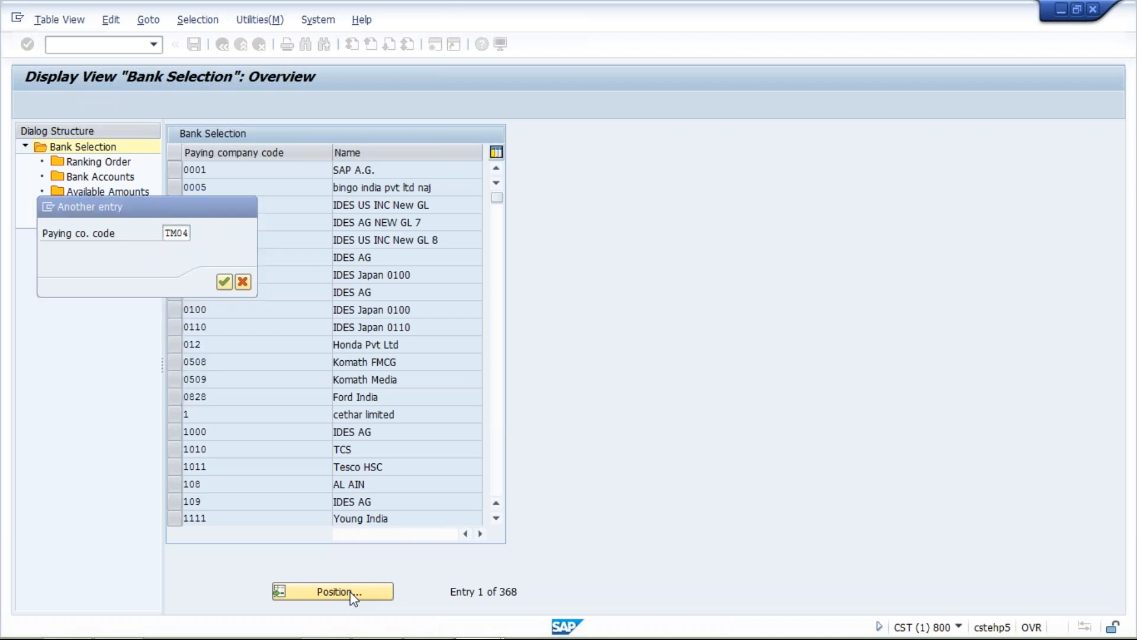
key(Return)
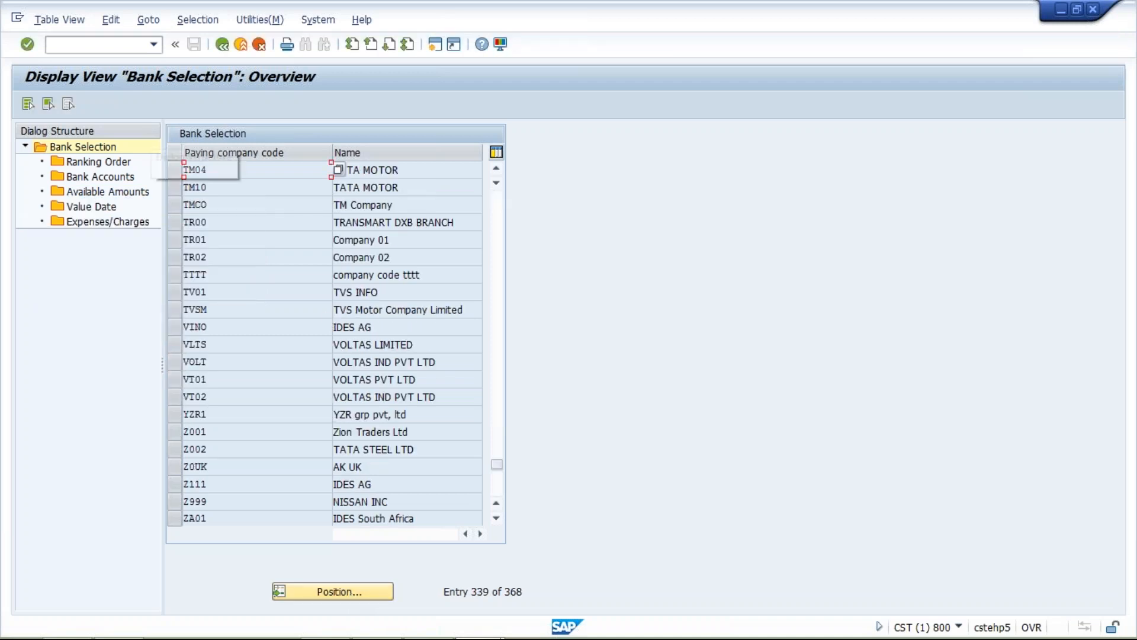
click(172, 168)
click(99, 162)
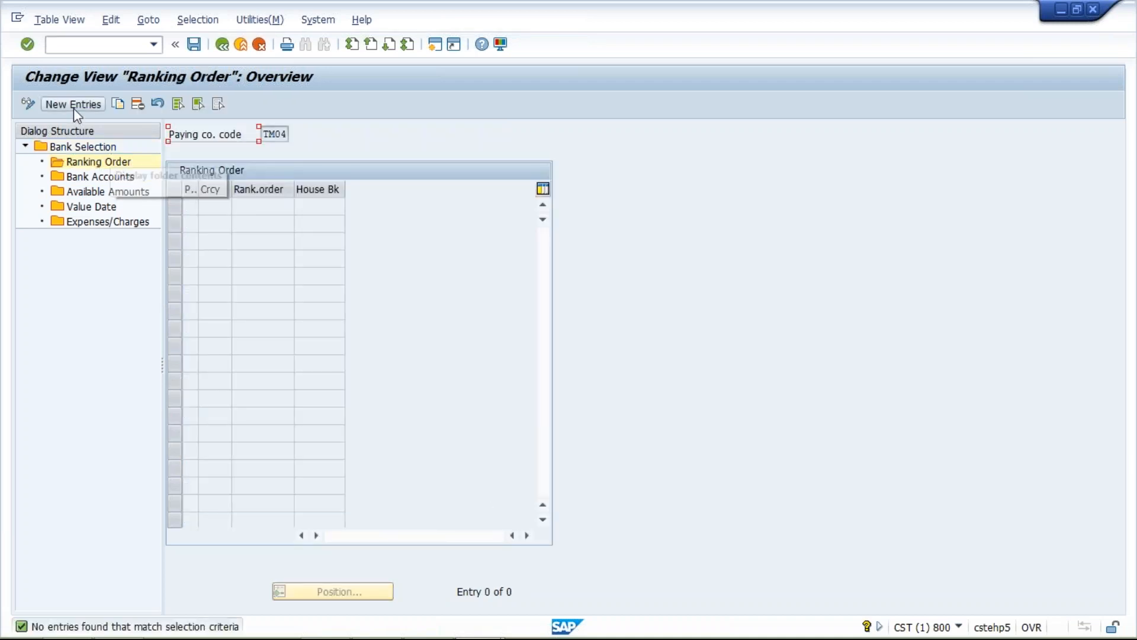
- Add a ranking order entry with payment method T, currency INR, rank 1 and house bank HDFC
click(73, 107)
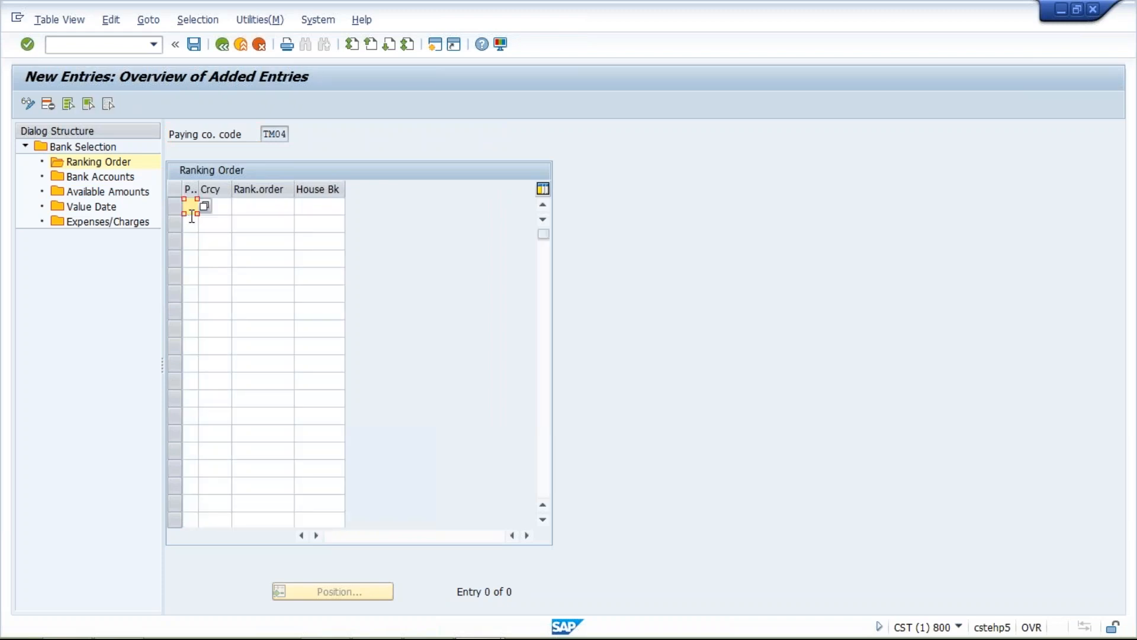
text(T)
key(Tab)
text(IN)
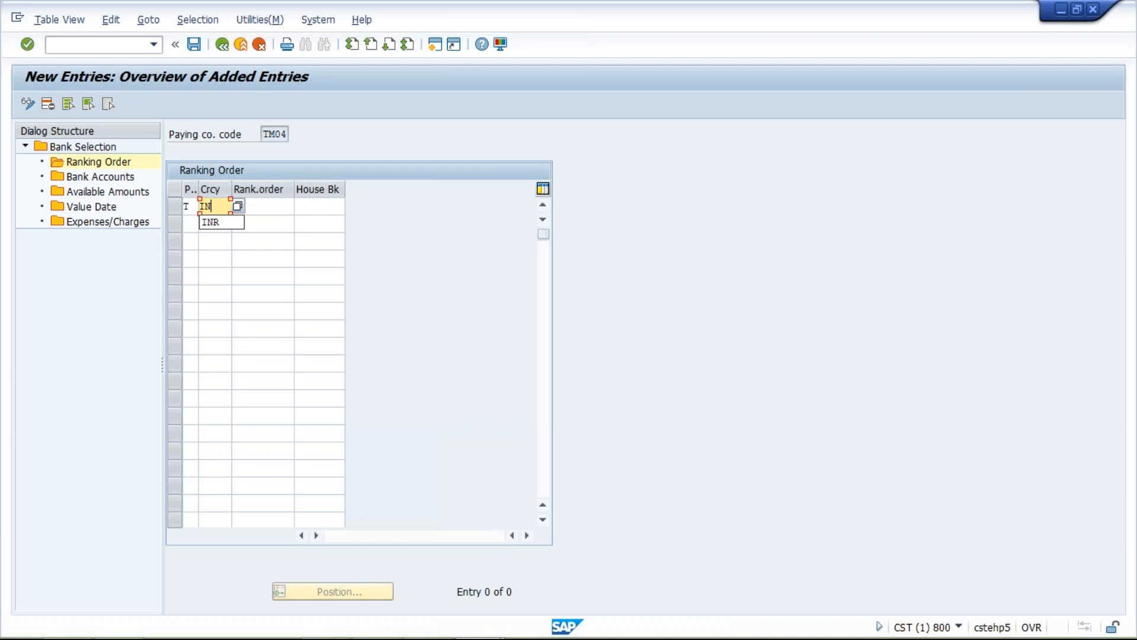
text(R)
key(Tab)
text(1)
key(Tab)
text(HDFC)
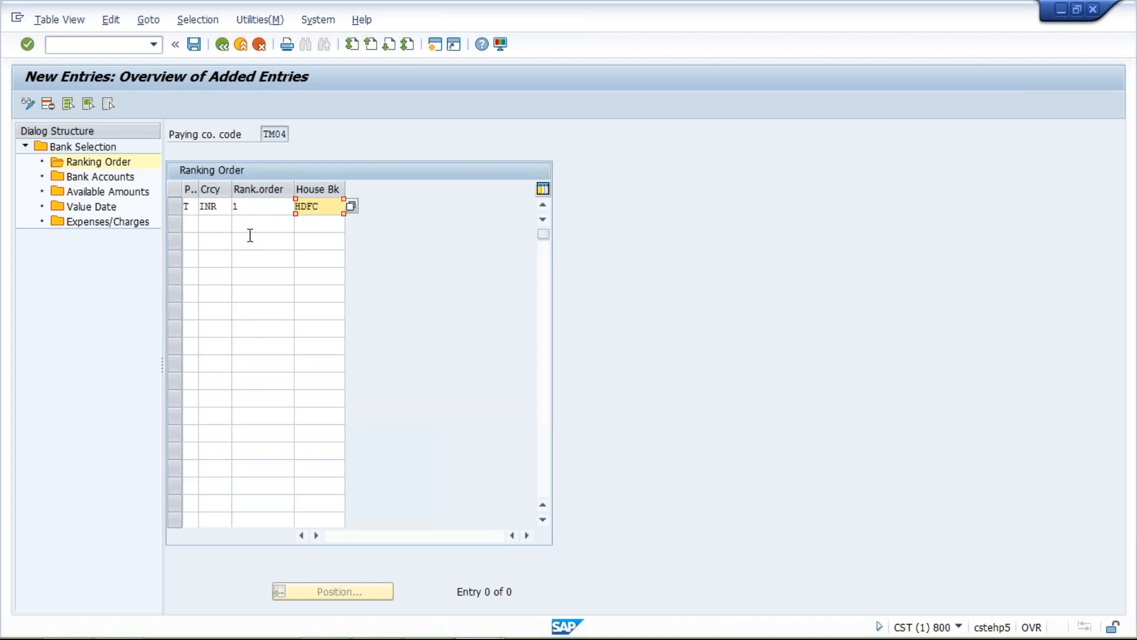
click(192, 223)
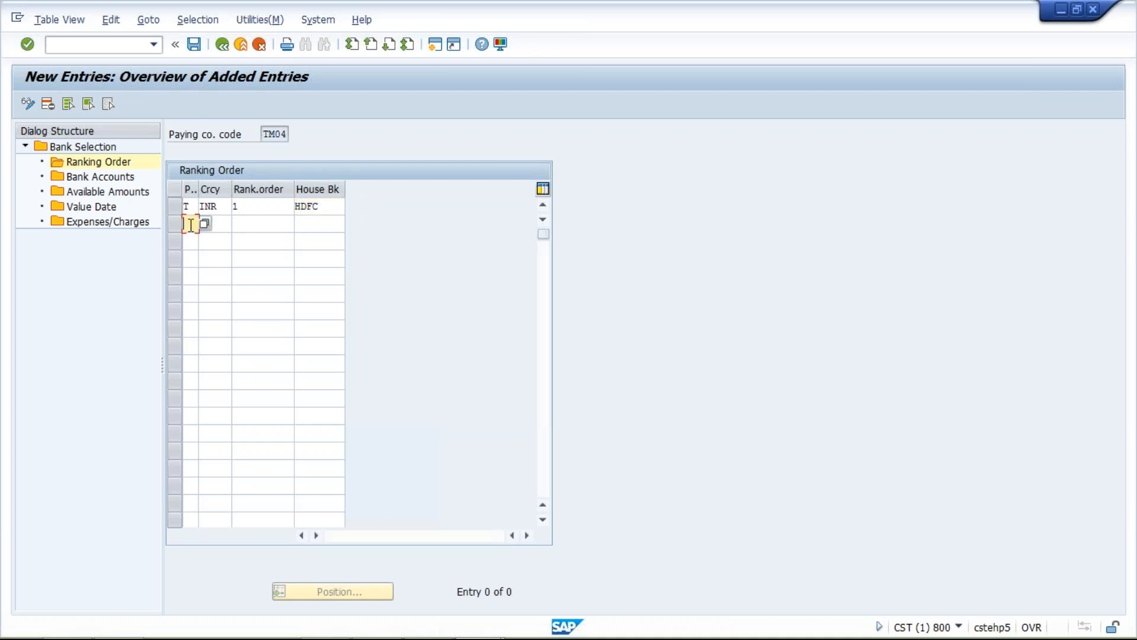
click(221, 224)
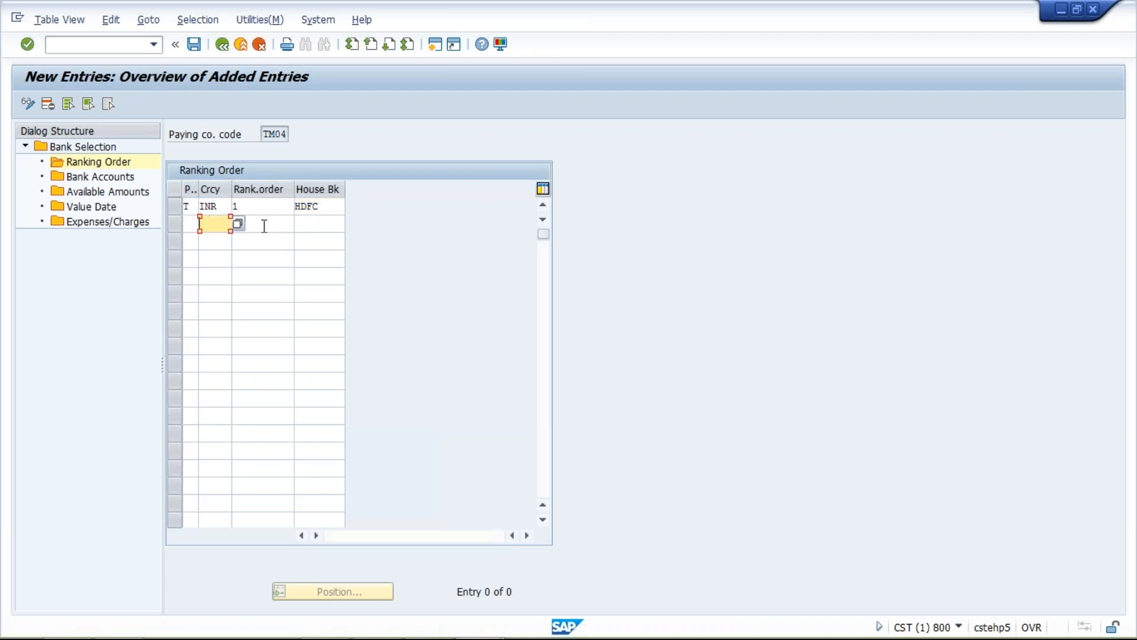
click(264, 226)
click(308, 225)
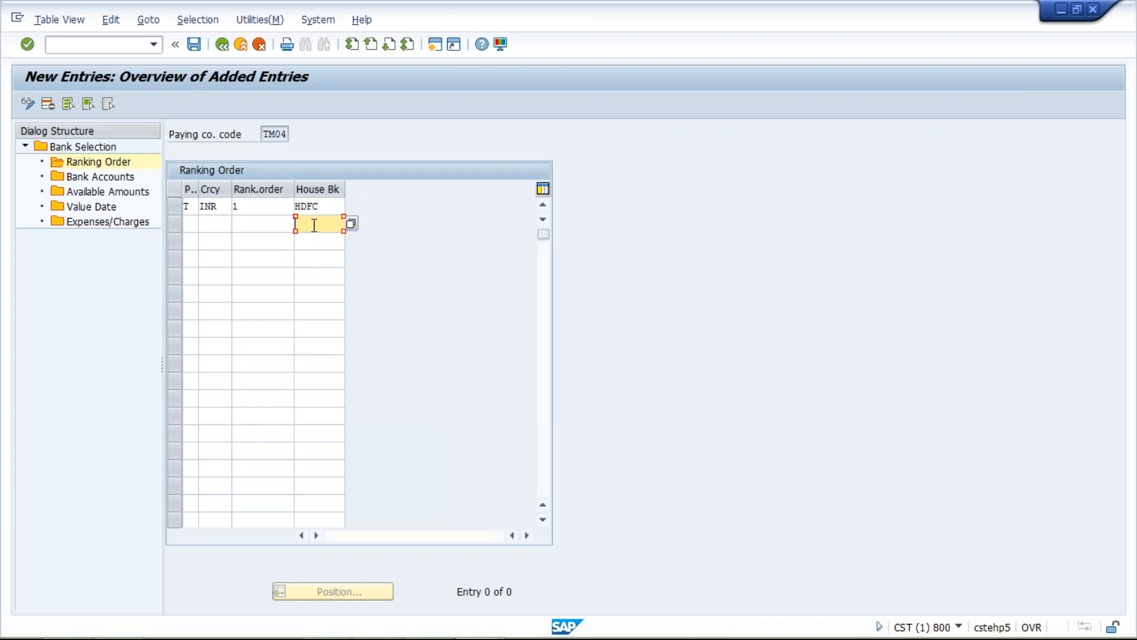
click(260, 207)
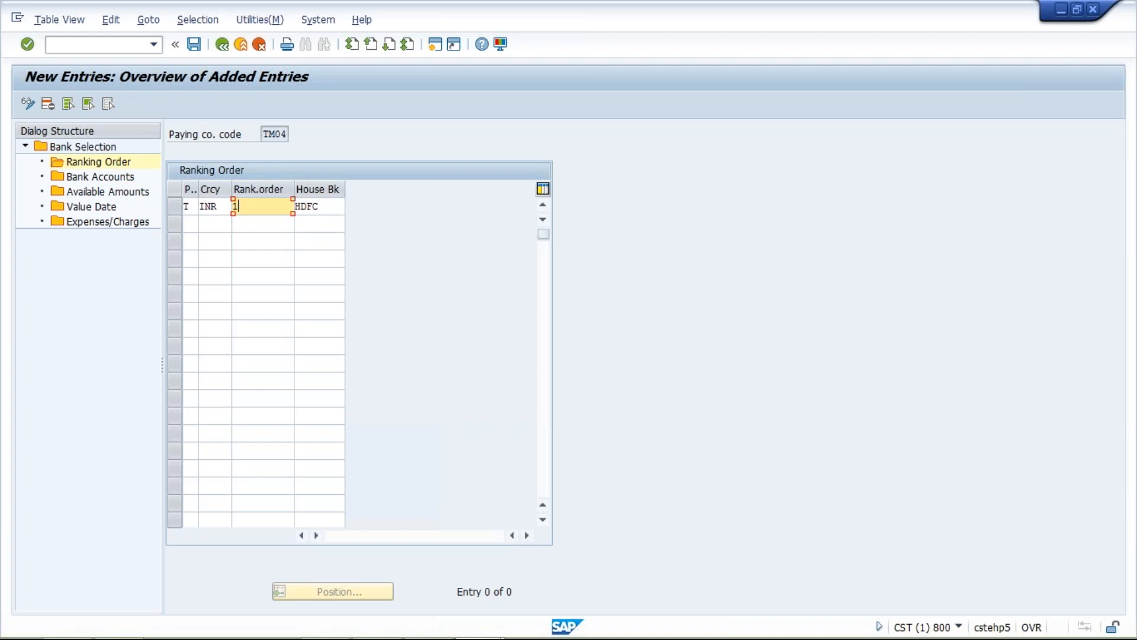
click(331, 207)
click(260, 212)
click(325, 211)
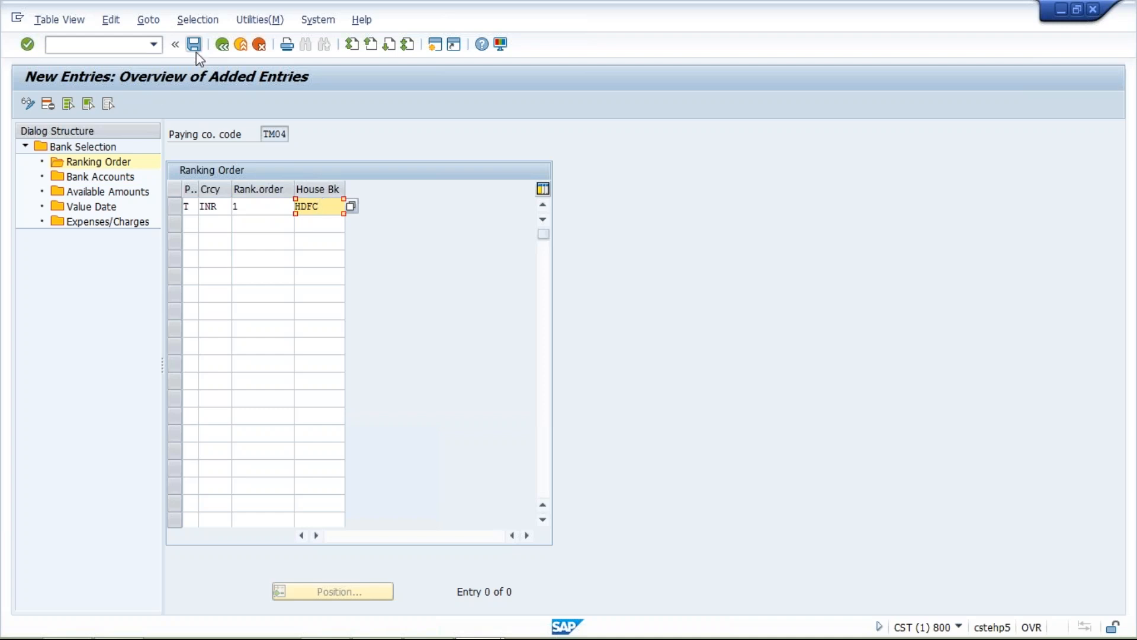
- Create a new bank accounts entry for TM04 with house bank HDFC, payment method T and currency INR
double_click(108, 179)
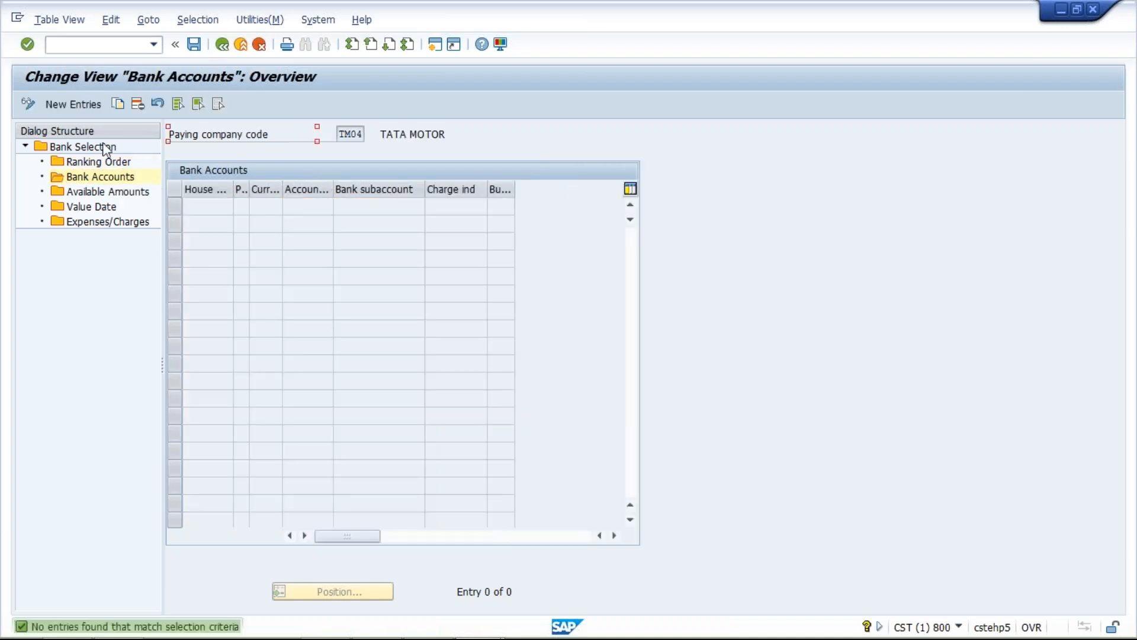
click(86, 109)
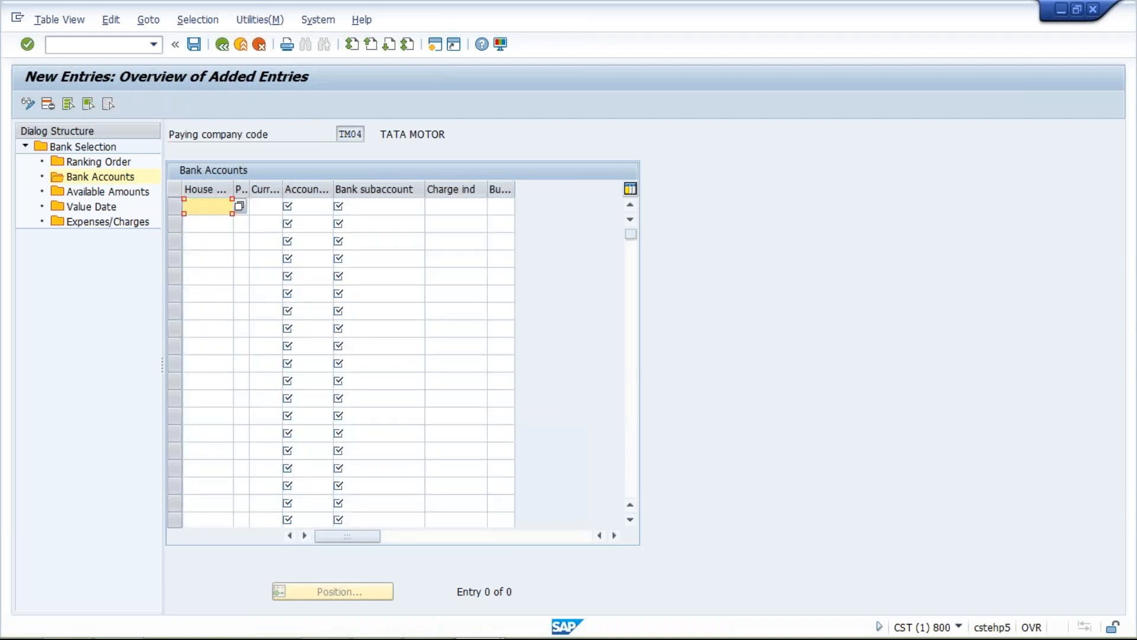
text(HDFC)
key(Tab)
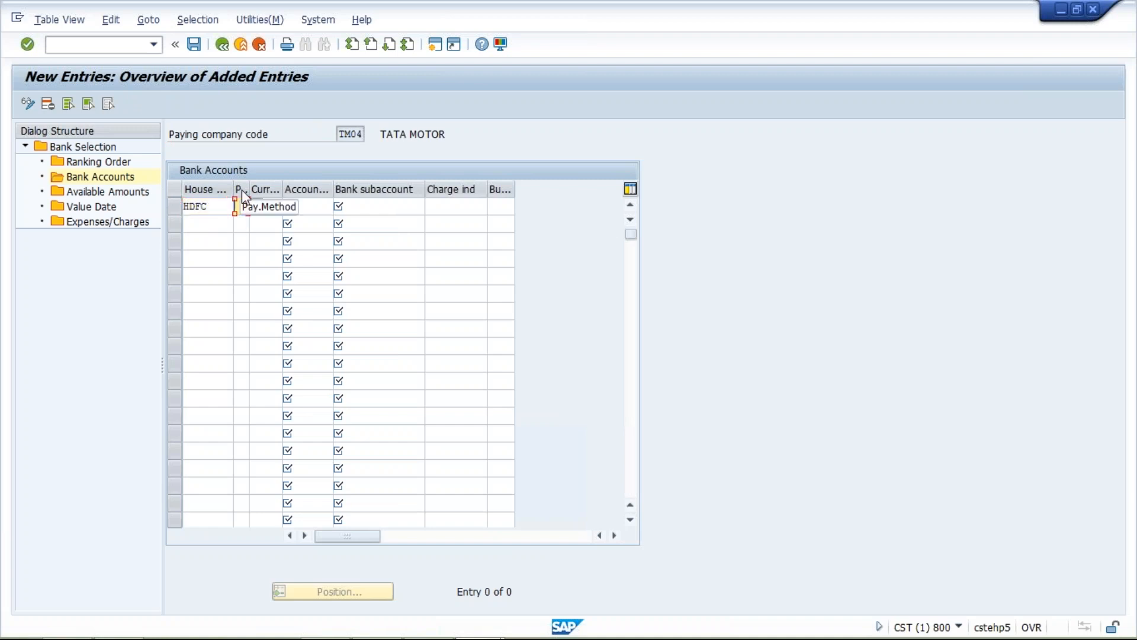
text(T)
key(Tab)
text(I)
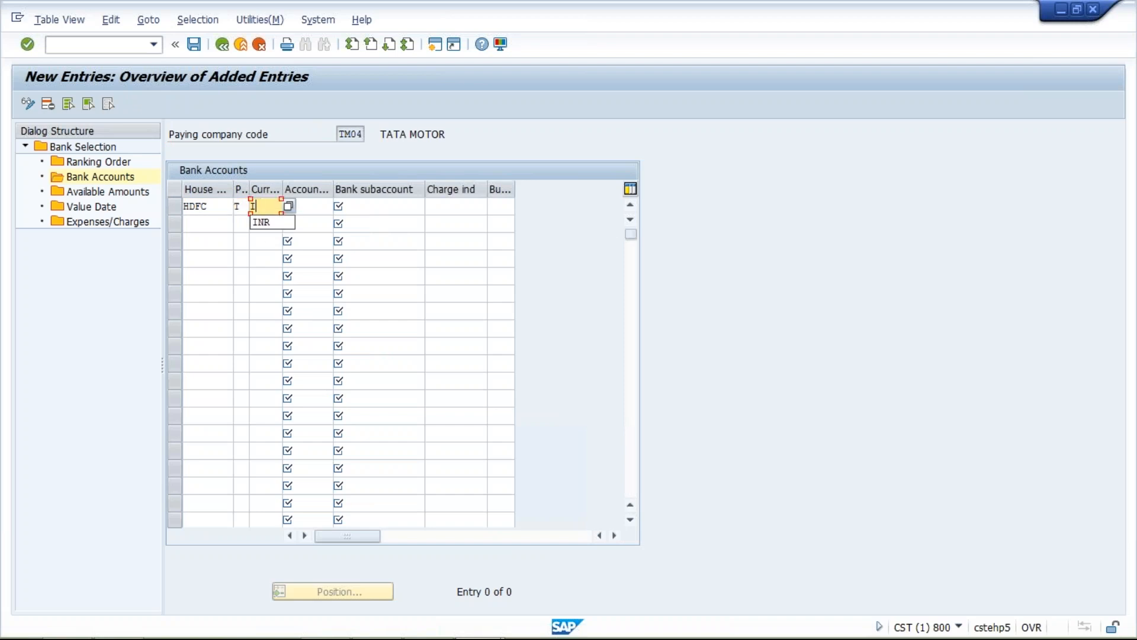
text(NR)
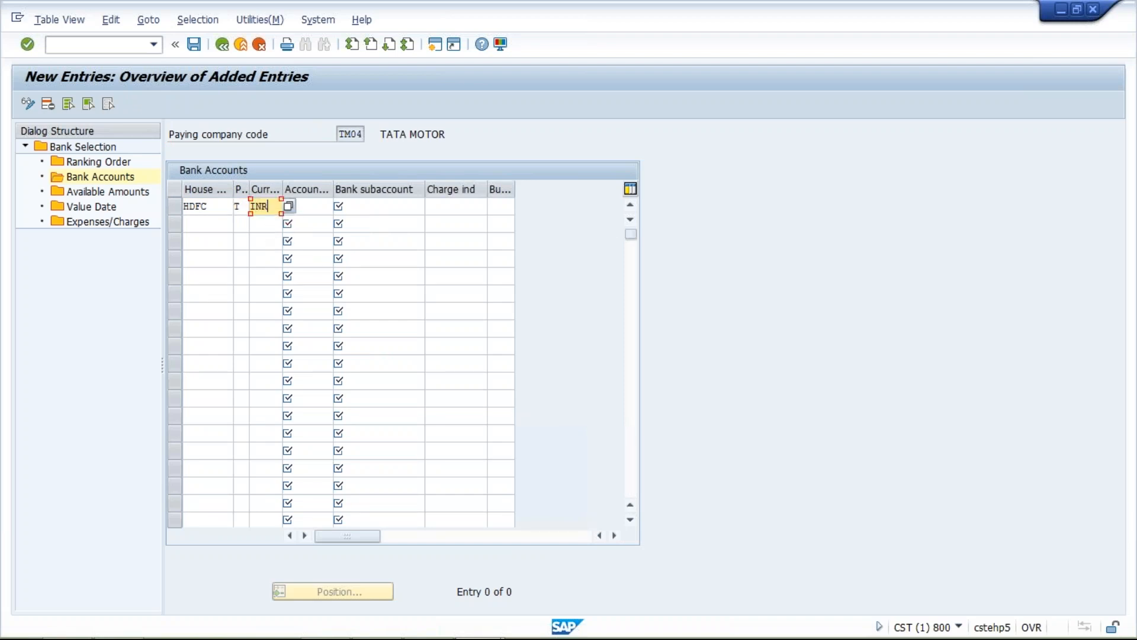
- Complete the bank accounts entry with account ID HDFC1 and bank subaccount 1000, widening the Account ID column
key(Tab)
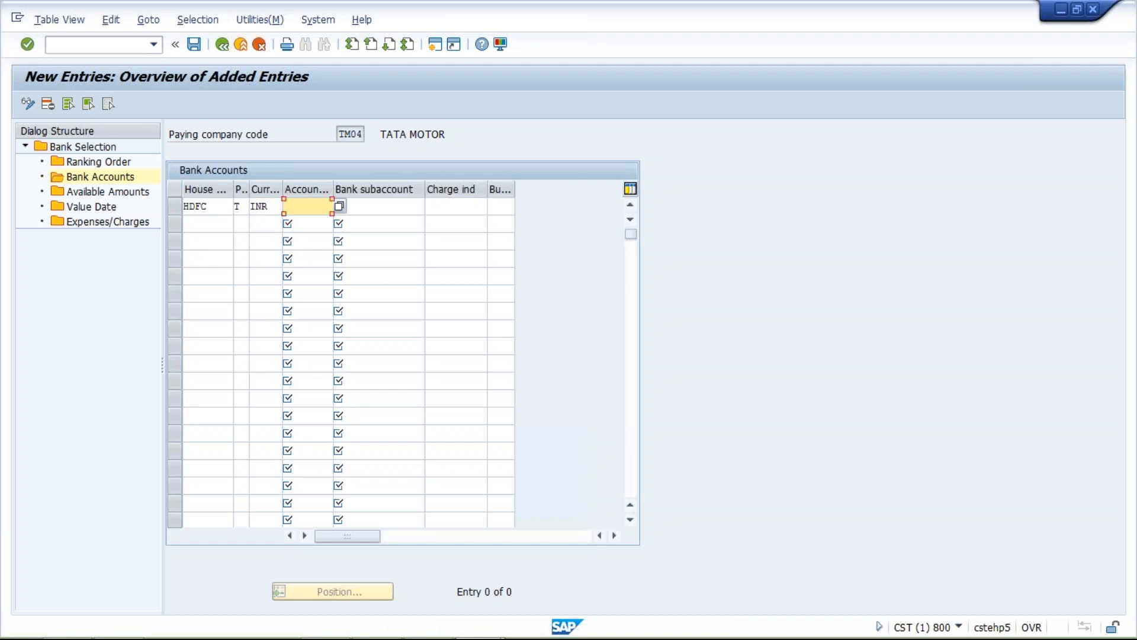
click(296, 224)
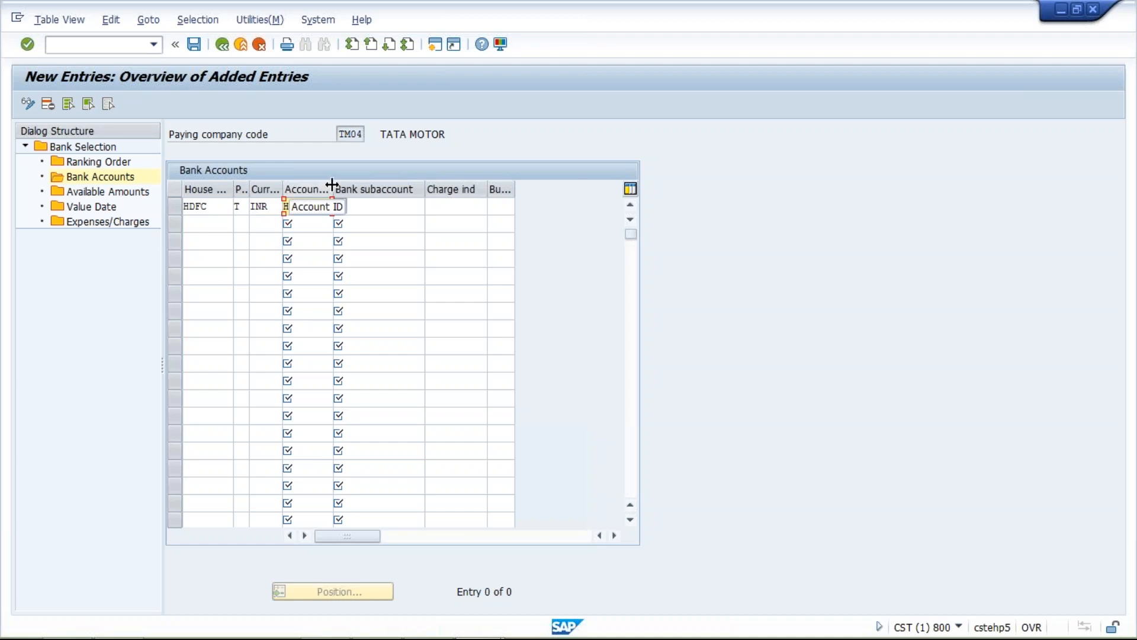
drag(333, 186, 345, 185)
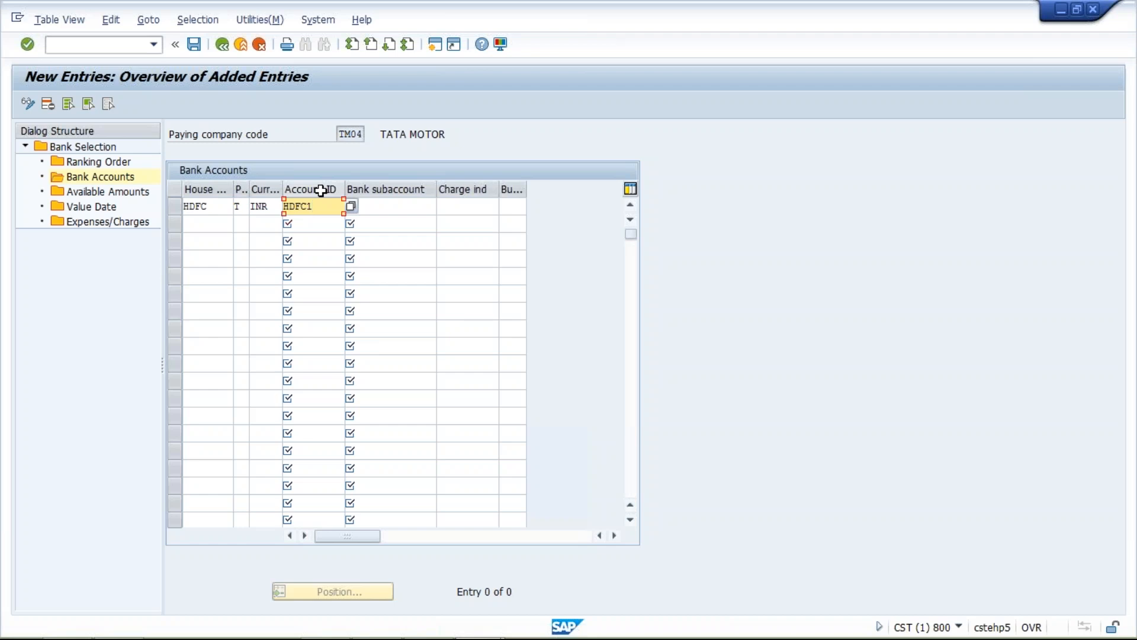
click(383, 205)
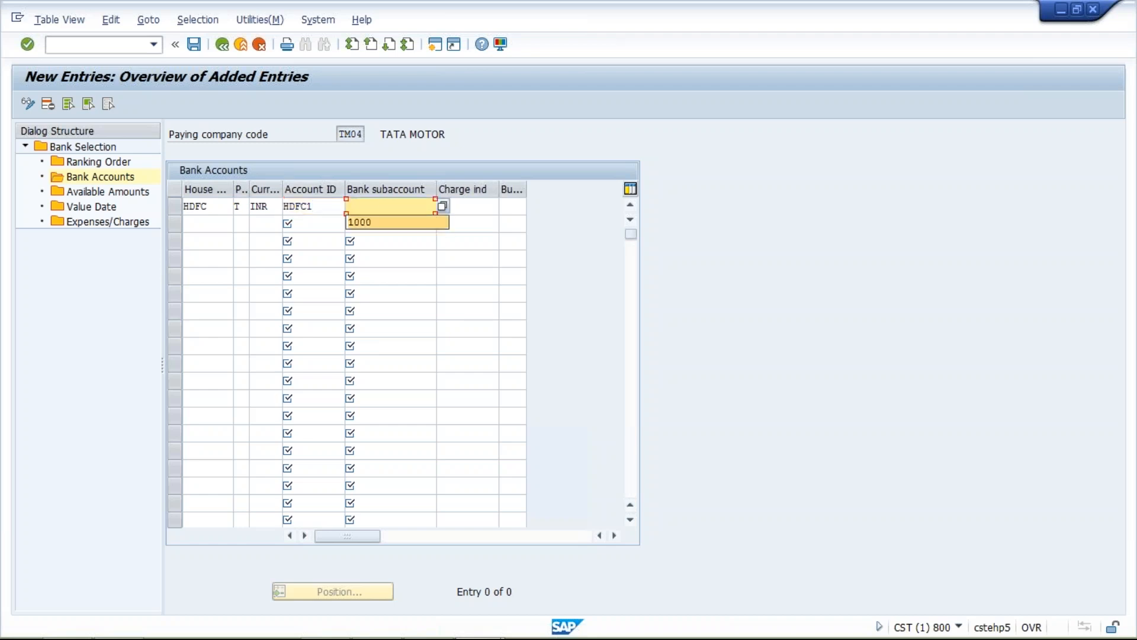
click(389, 223)
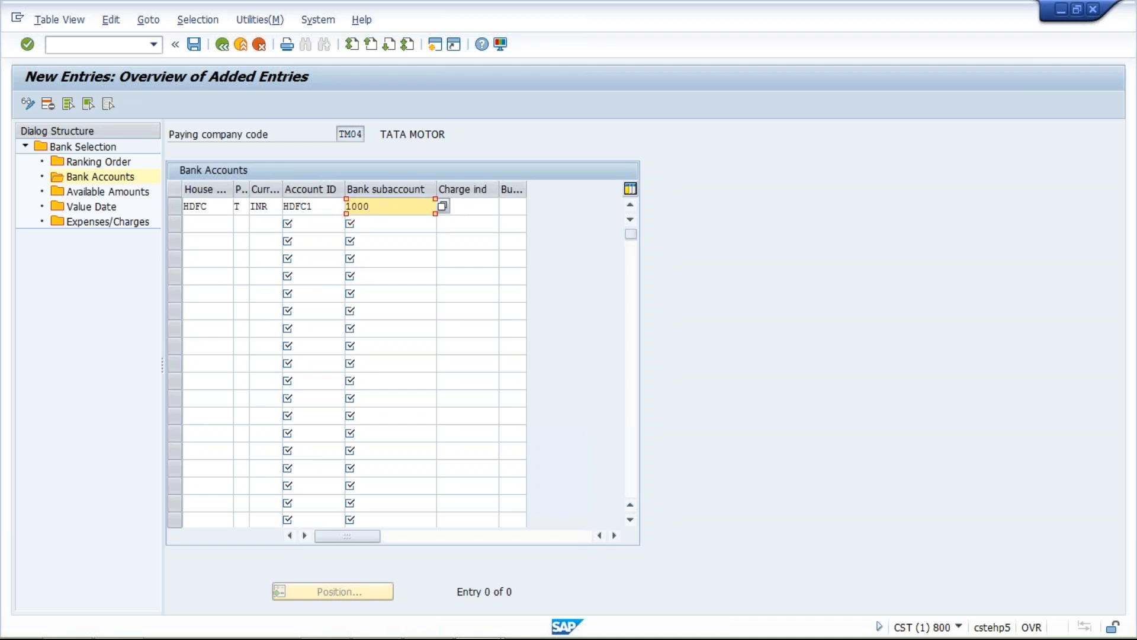
key(Return)
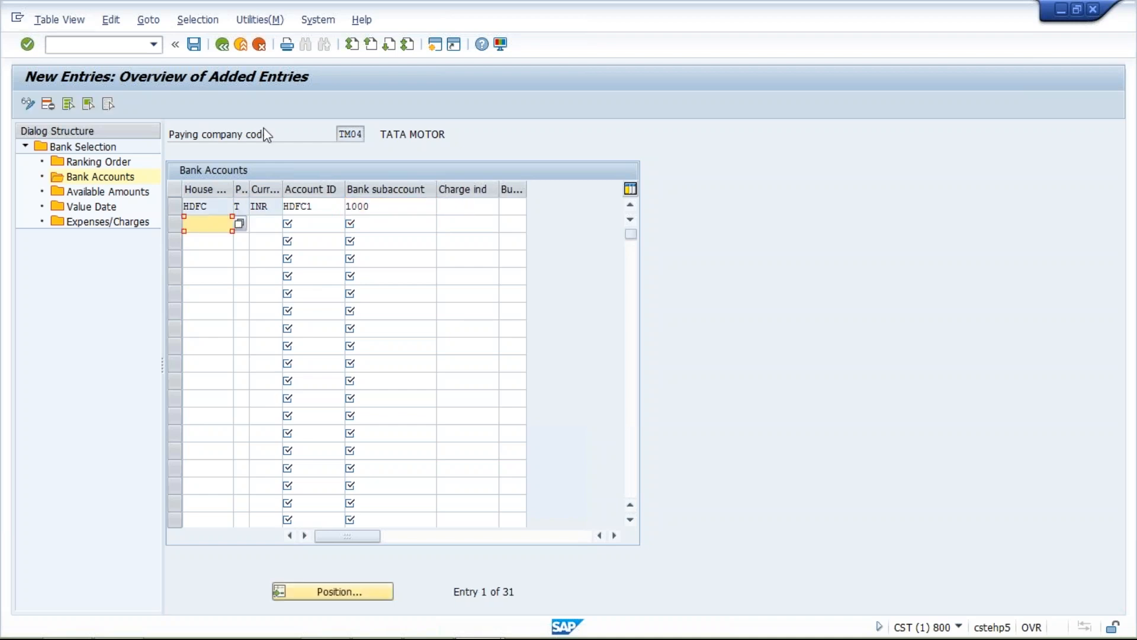
- Create a new available amounts entry for TM04 with house bank HDFC and account ID HDFC1
double_click(140, 191)
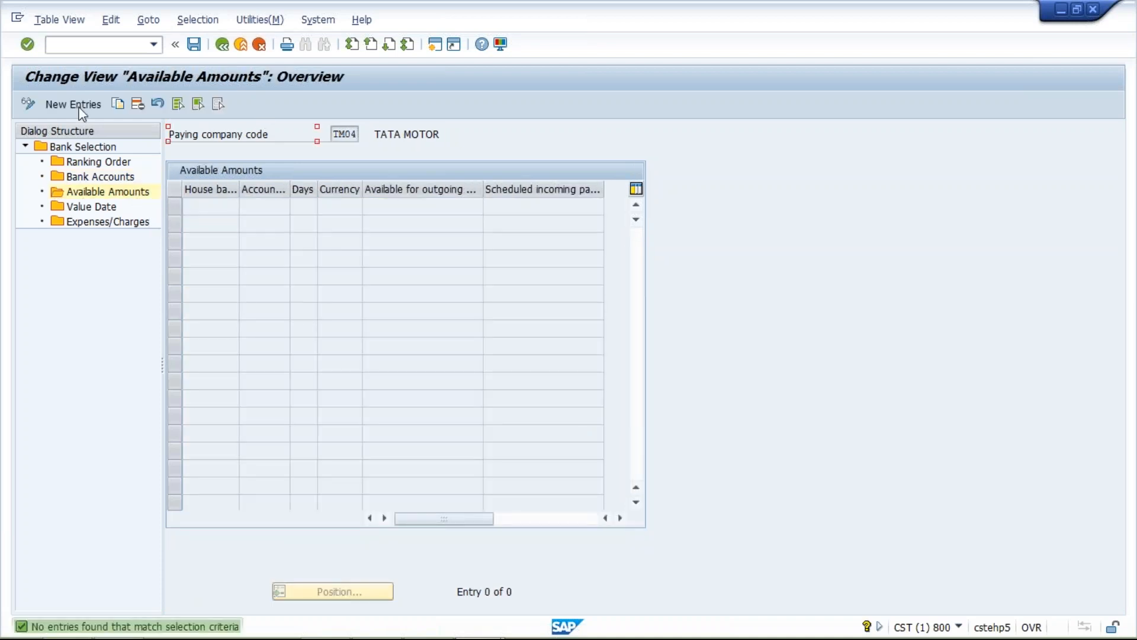
click(80, 108)
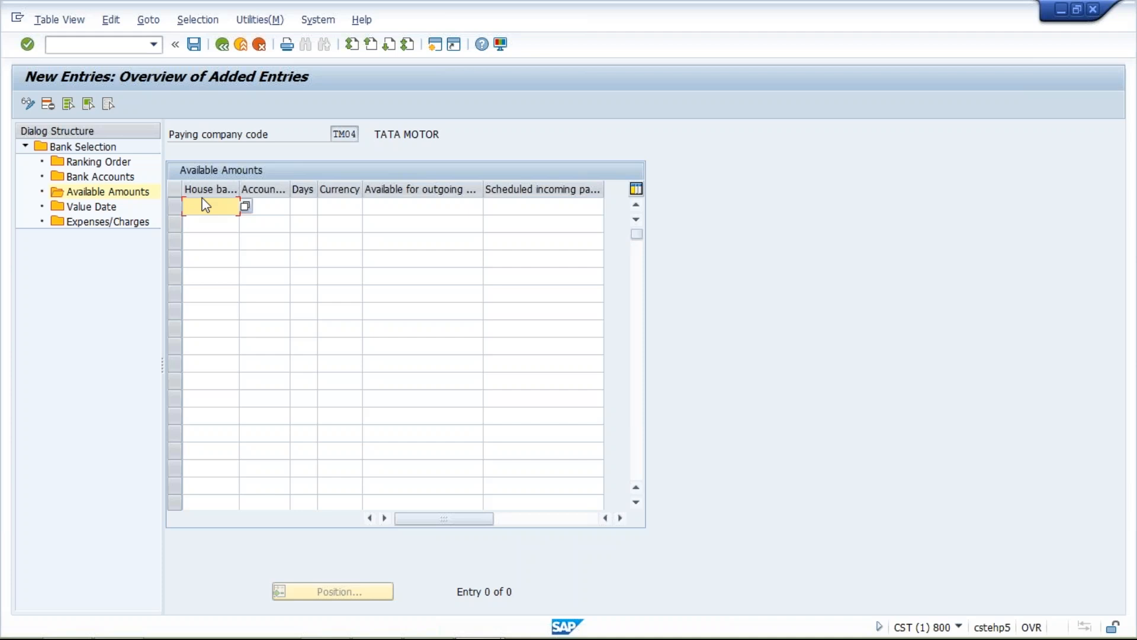
text(HDFC)
click(274, 211)
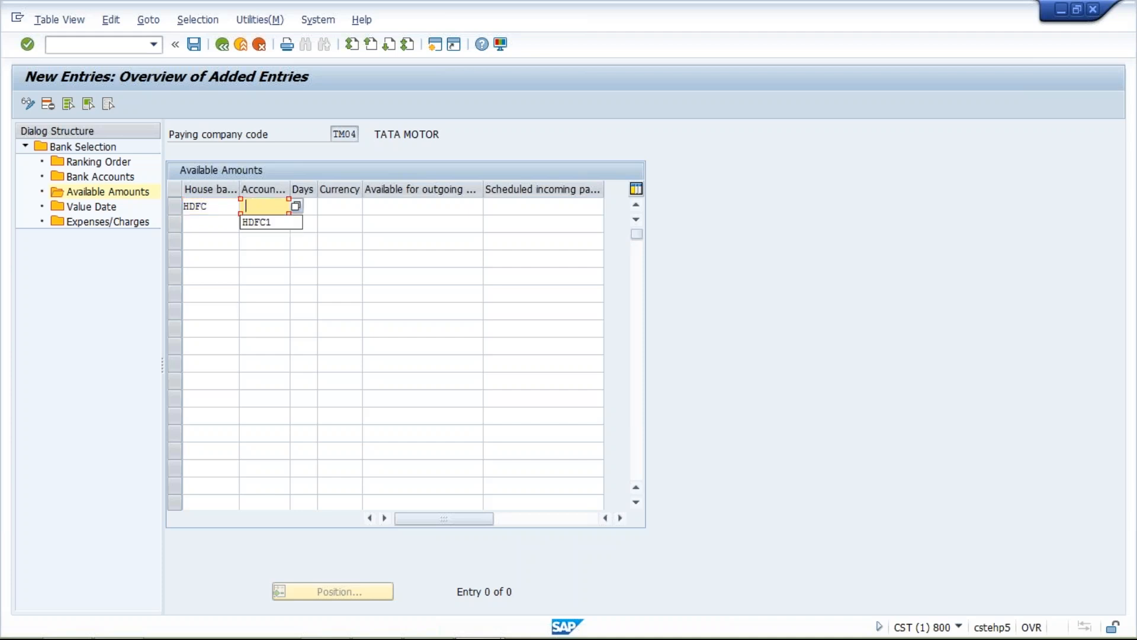
key(Down)
key(Return)
key(Tab)
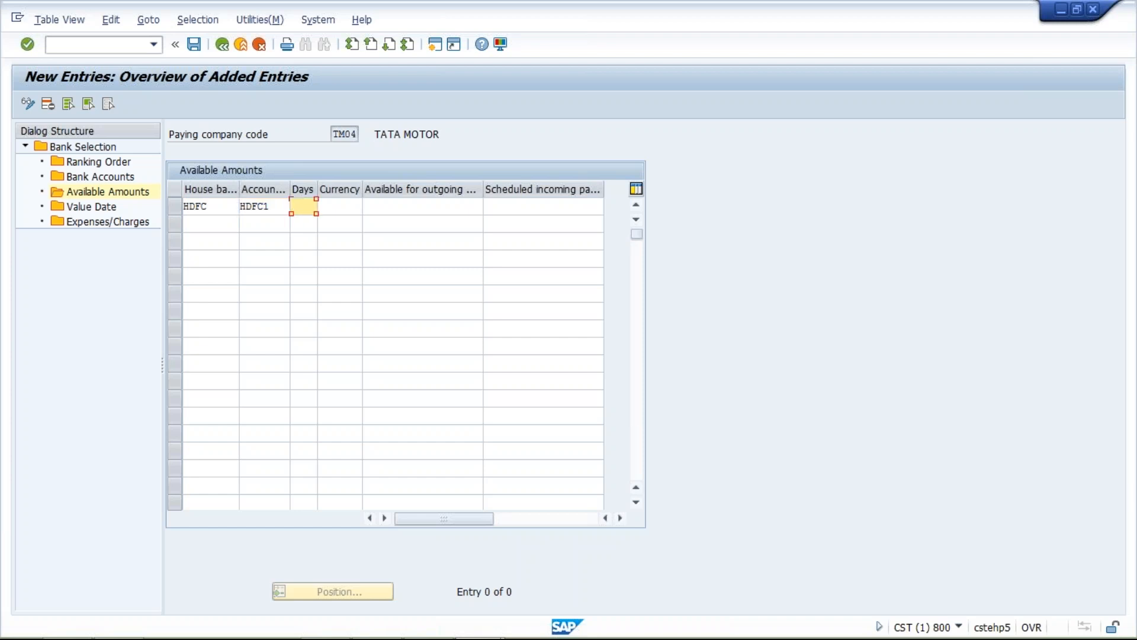
key(Down)
key(Return)
key(Tab)
key(Down)
key(Return)
key(Tab)
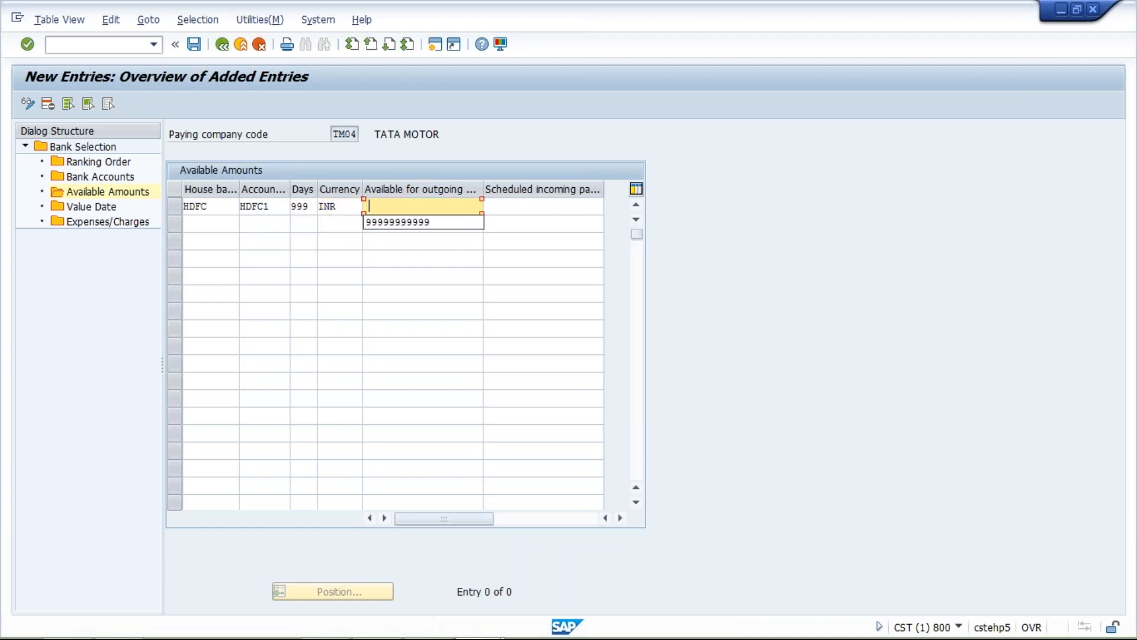
key(Down)
key(Return)
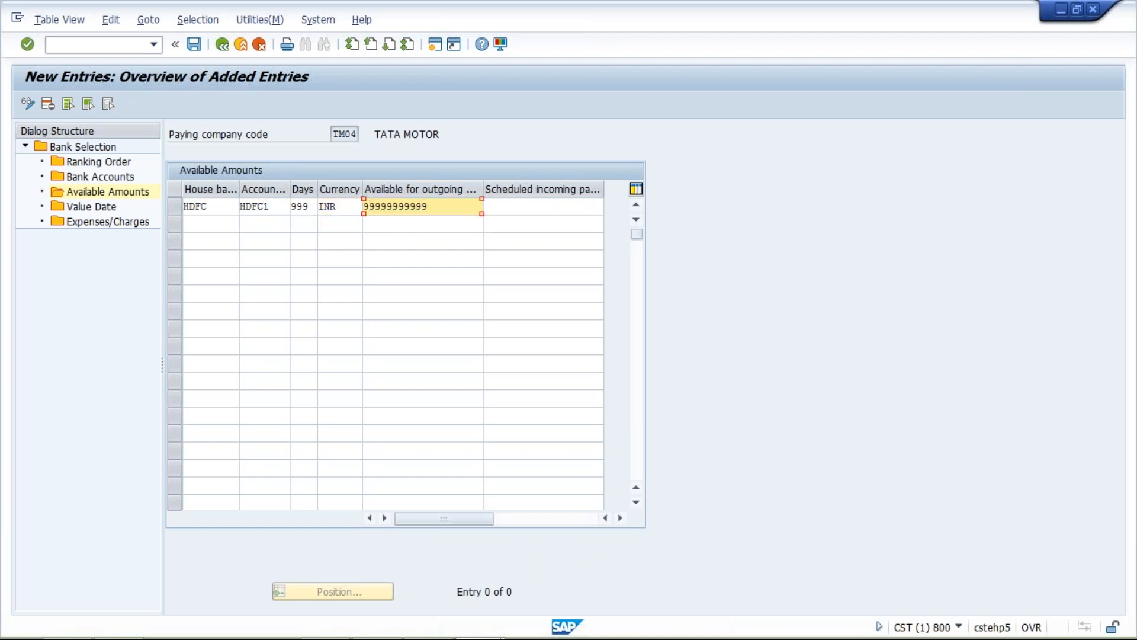
- Save the bank determination settings to the TATA MOTOR customizing request and highlight the outgoing payment amount
drag(438, 210, 367, 207)
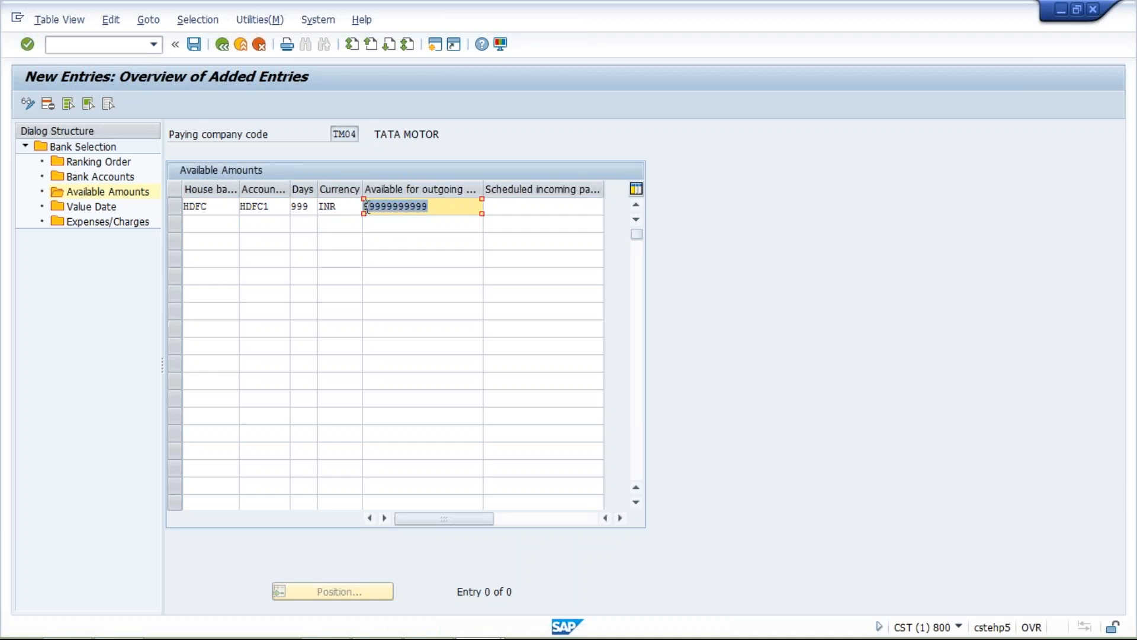
click(194, 44)
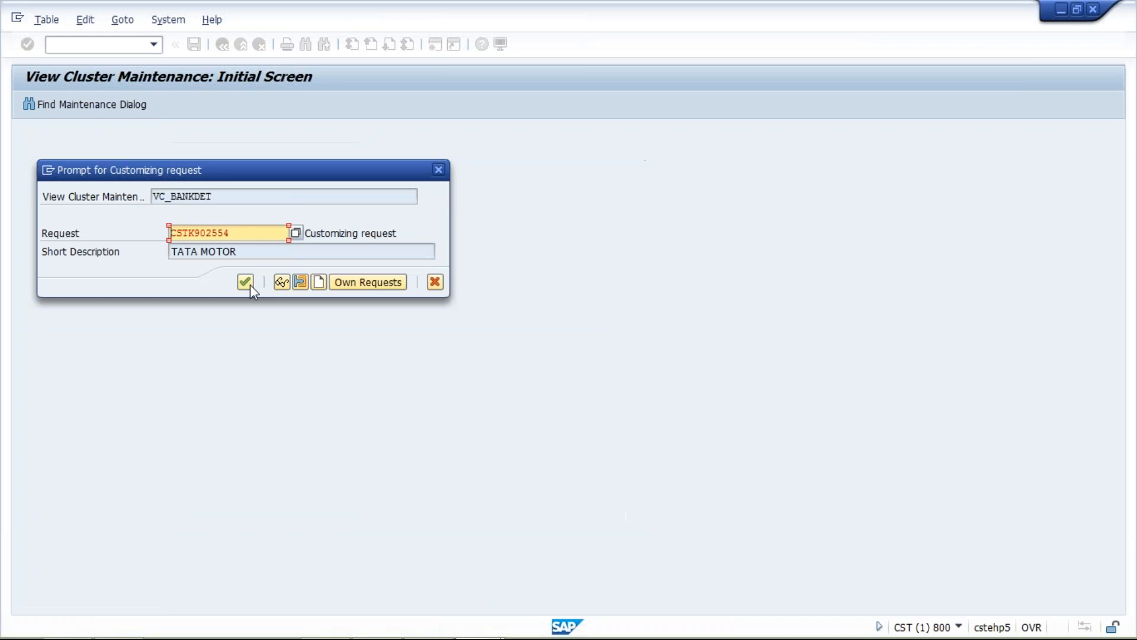
click(247, 283)
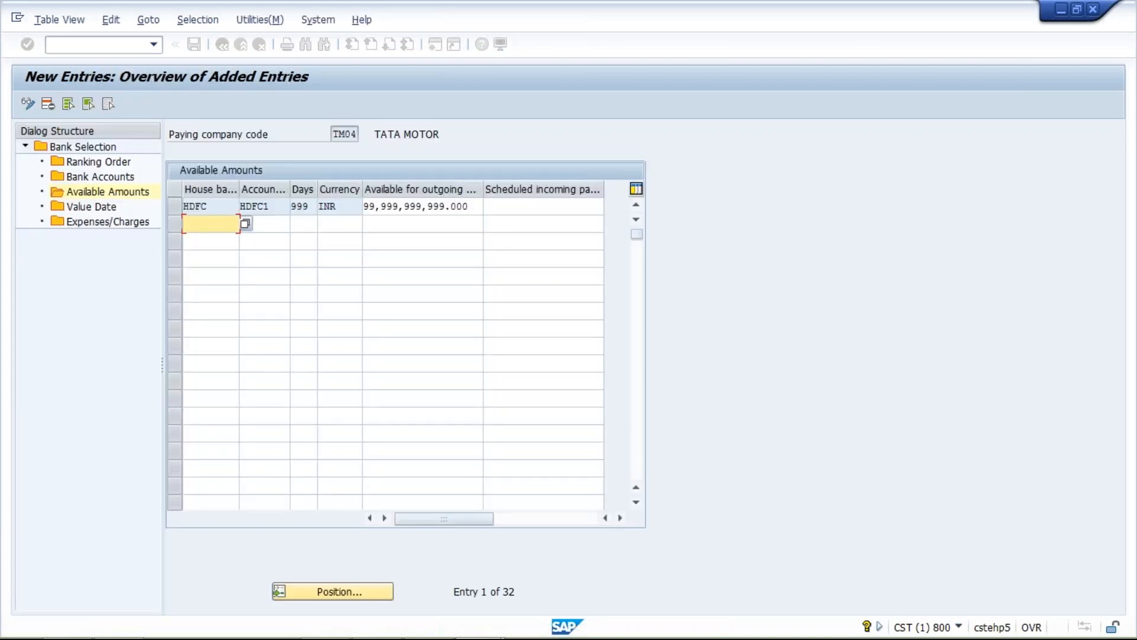
drag(471, 206, 365, 206)
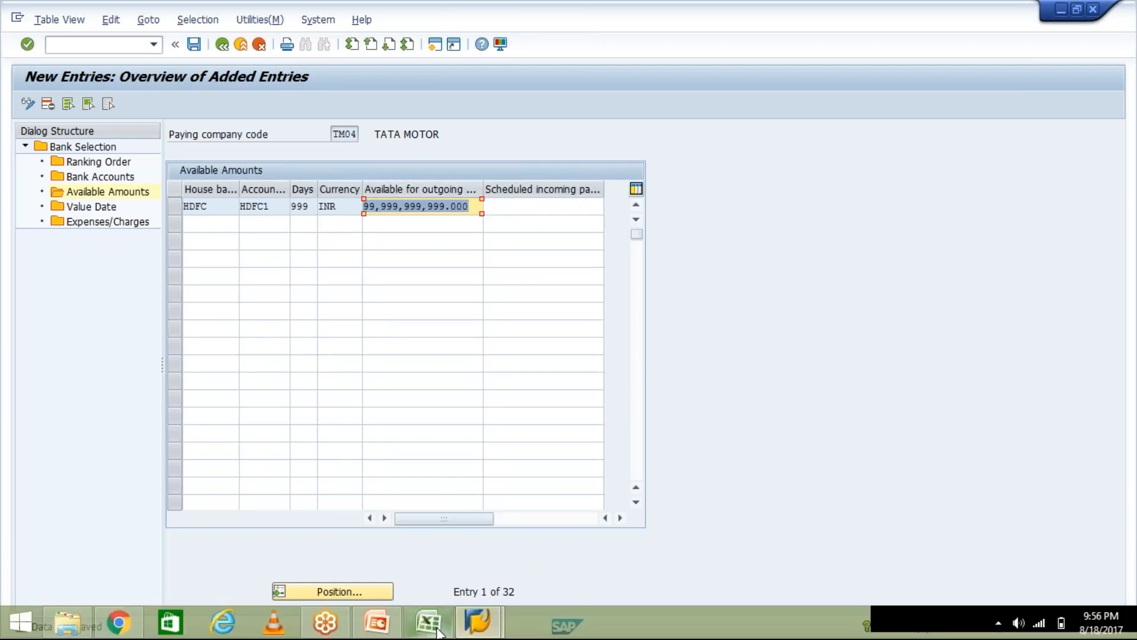
- Switch to the Class workbook in Excel and enter 1000 in G11 and 400 in G12
click(438, 633)
click(370, 331)
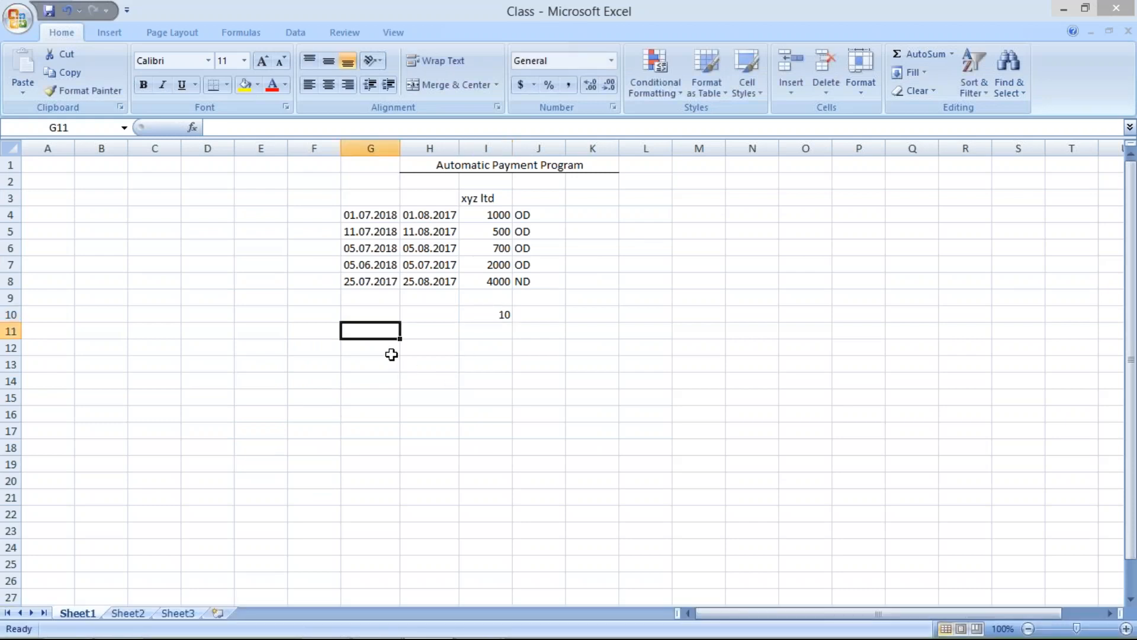
text(1000)
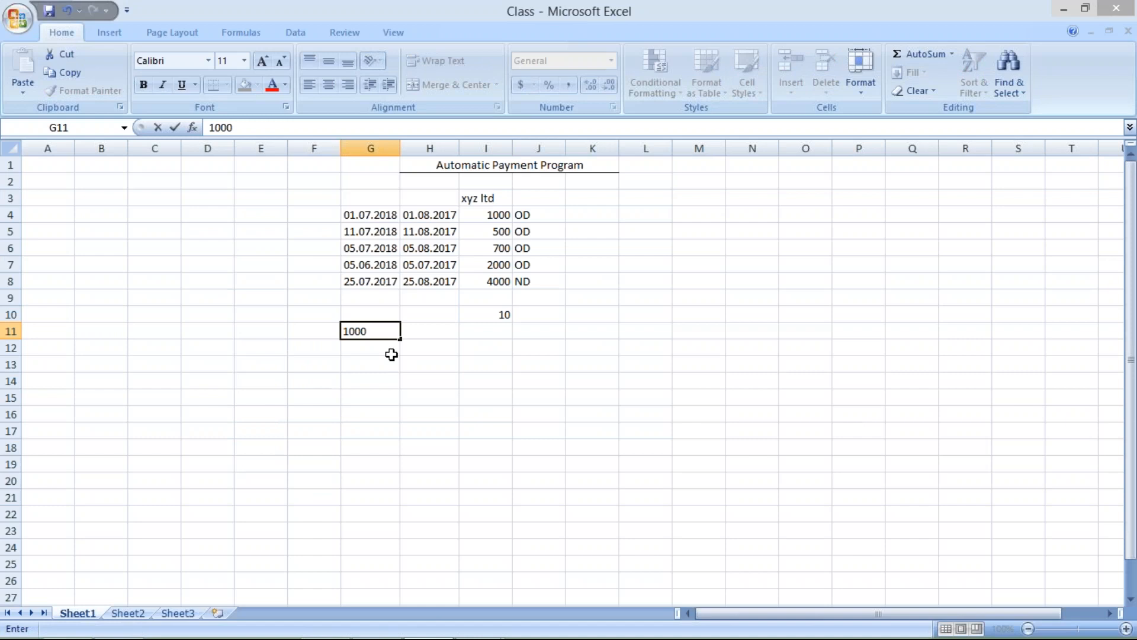
key(Return)
text(400)
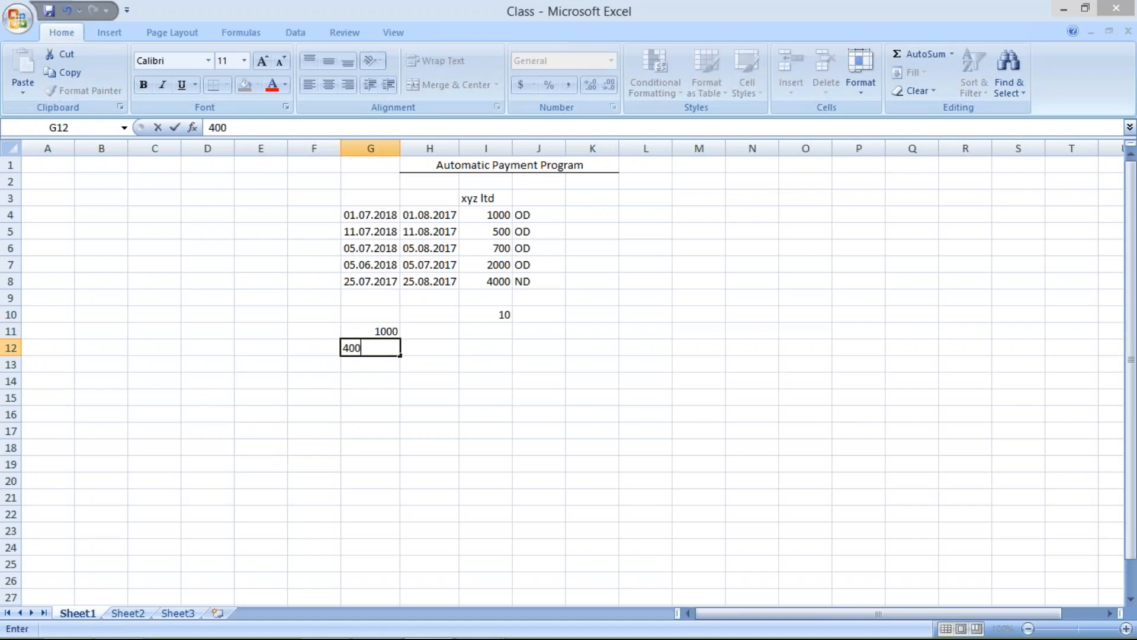
key(Return)
- Replace the value in cell G11 with 600
click(376, 330)
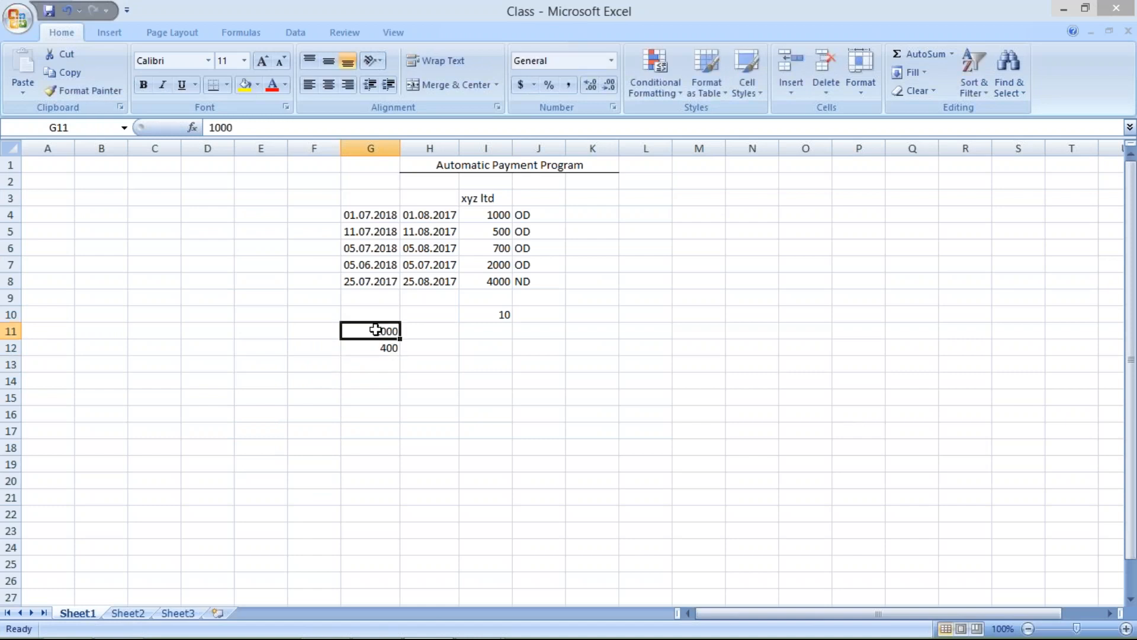
text(600)
key(Return)
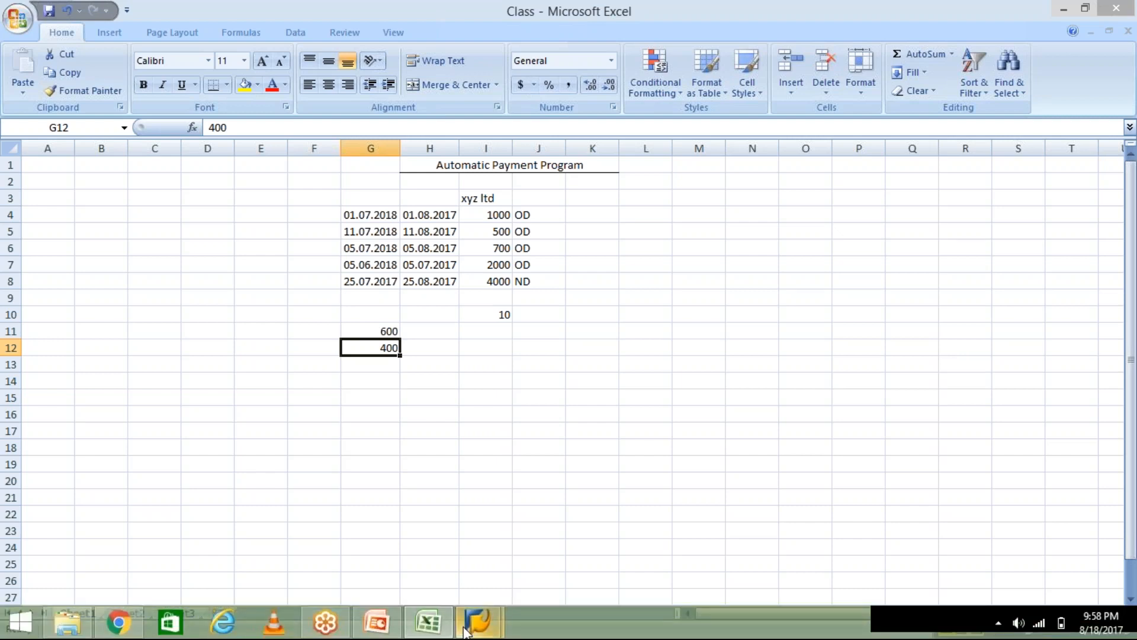
- Switch back to SAP and leave bank determination for the payment program customizing overview
click(465, 632)
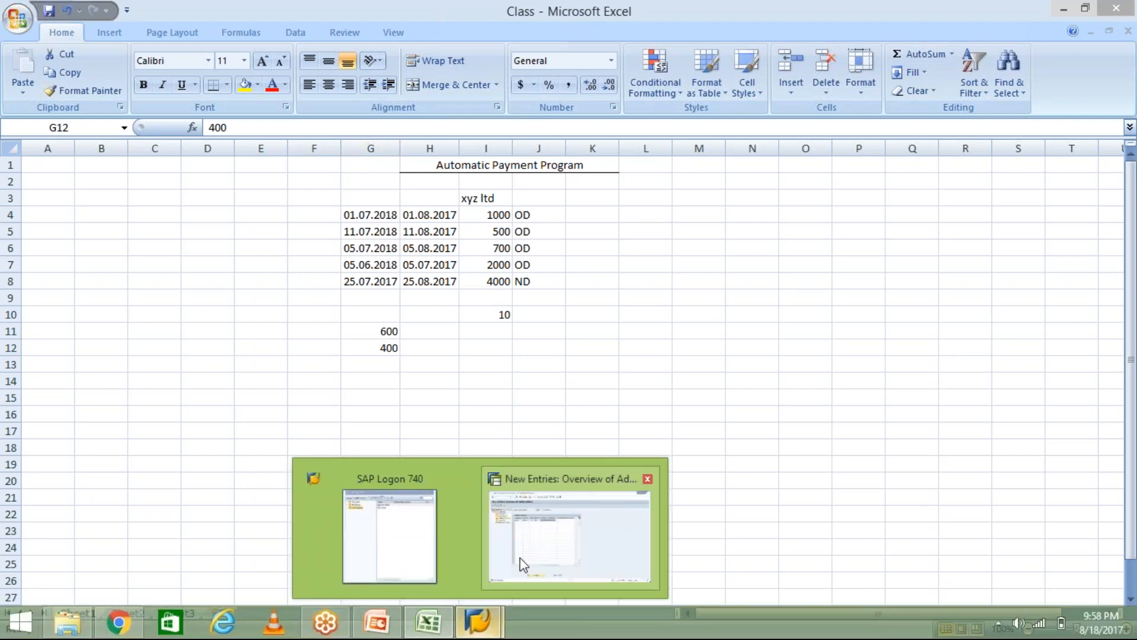
click(523, 564)
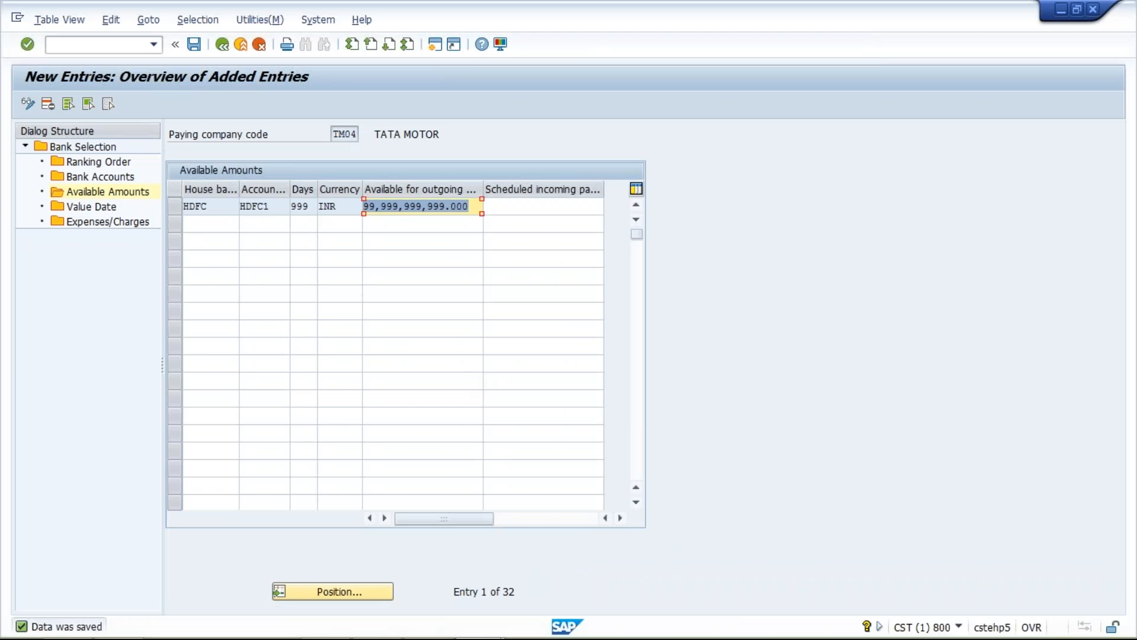
click(543, 207)
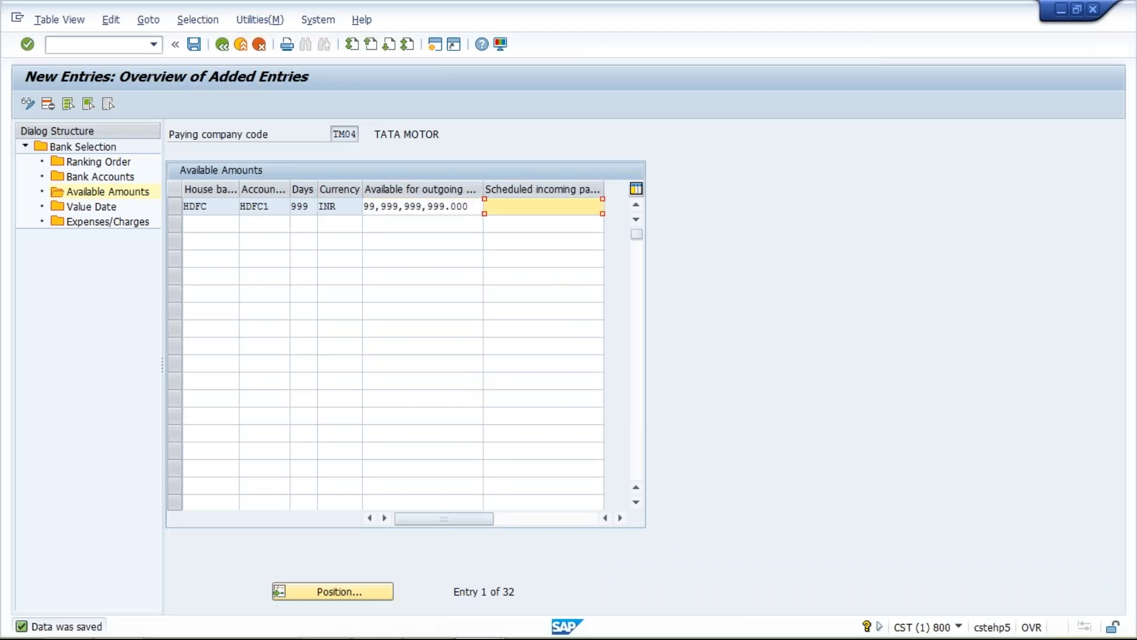
click(223, 47)
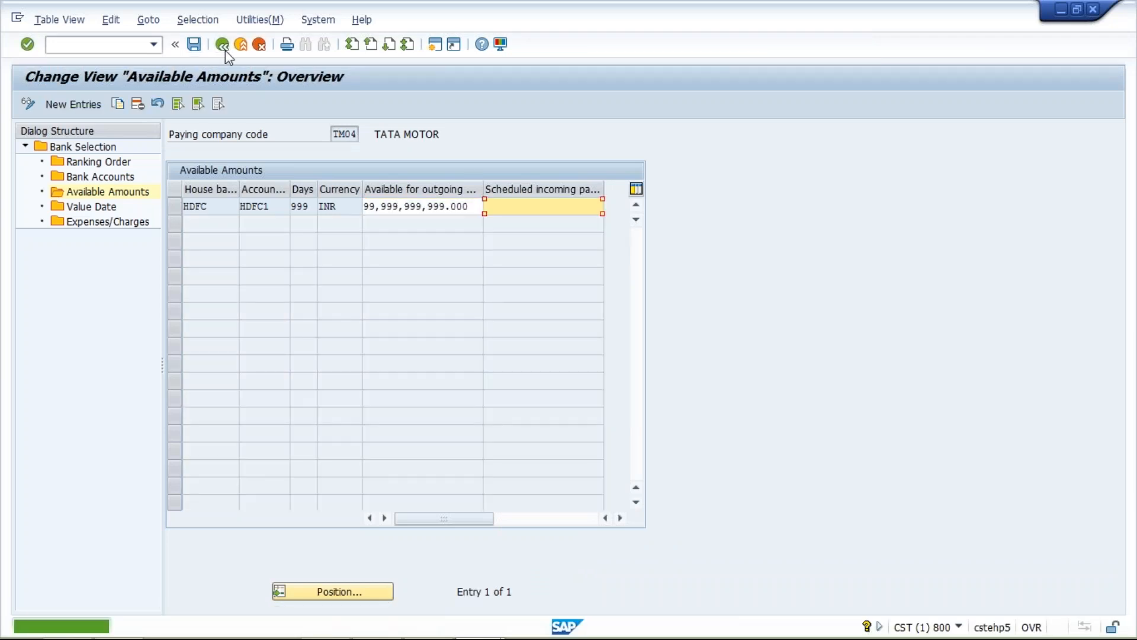
click(224, 46)
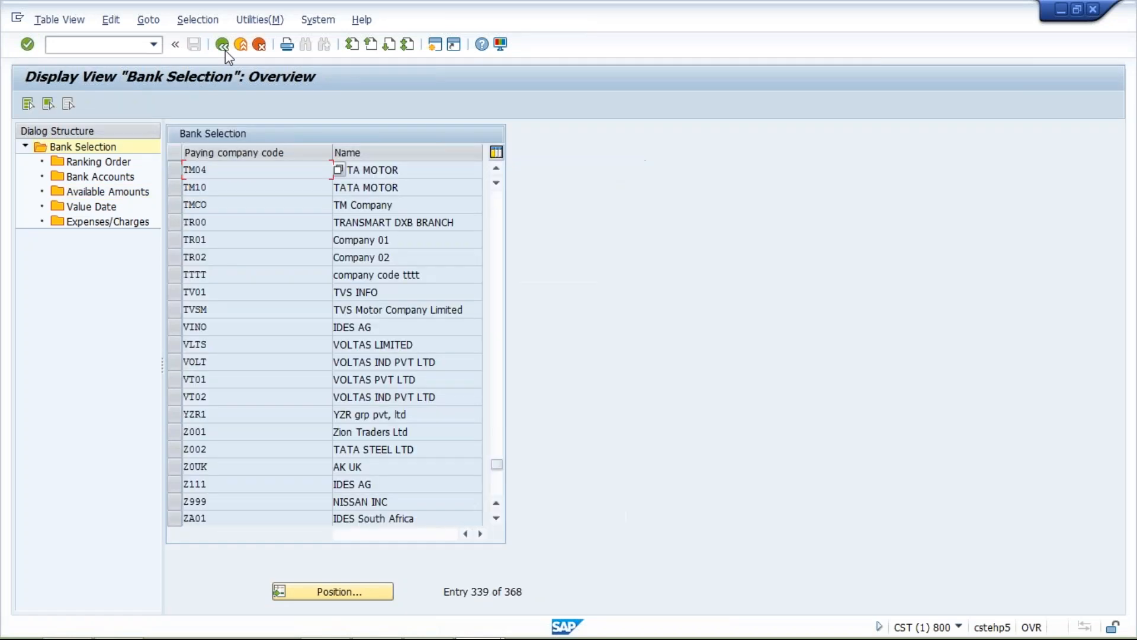
click(223, 46)
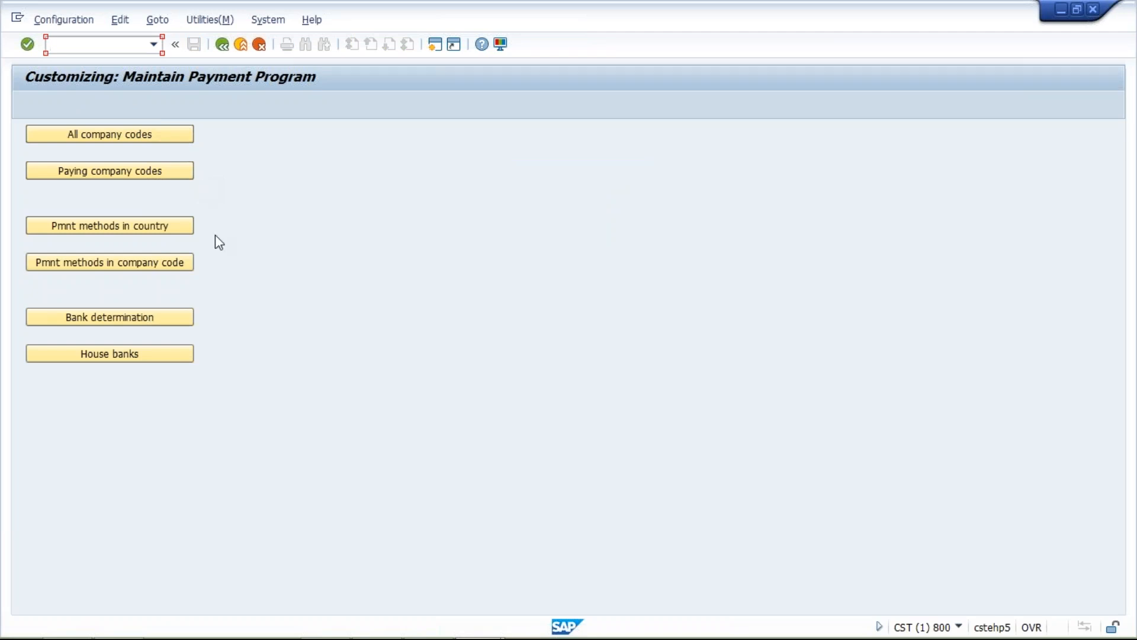
- Review the company code data of TM04's payment method T and return to the list
click(126, 268)
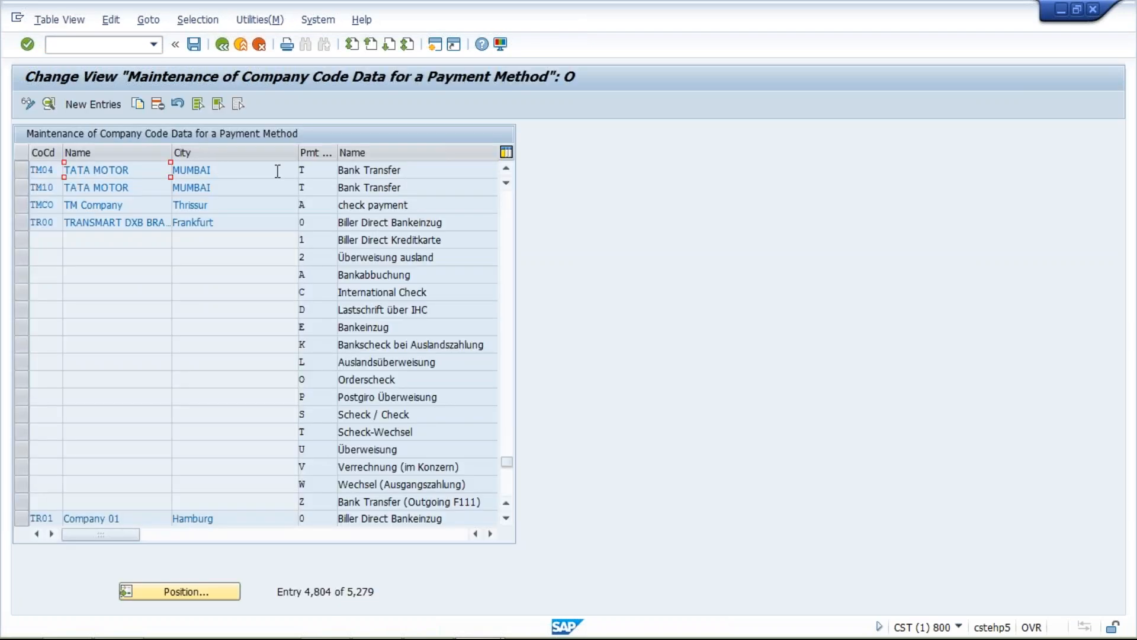
double_click(259, 172)
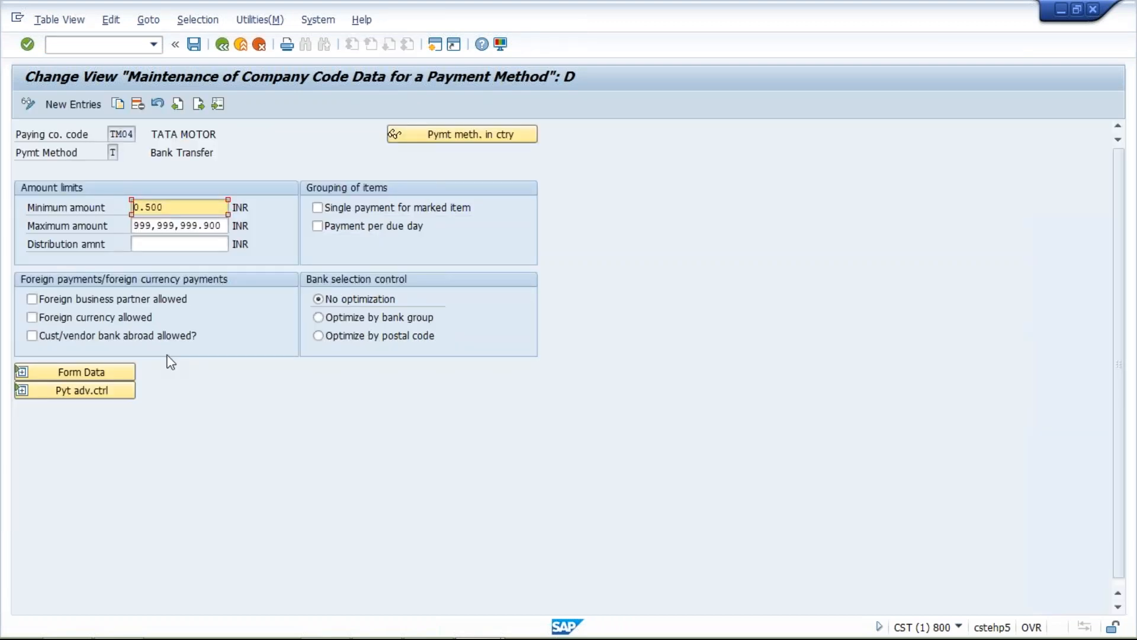
click(222, 45)
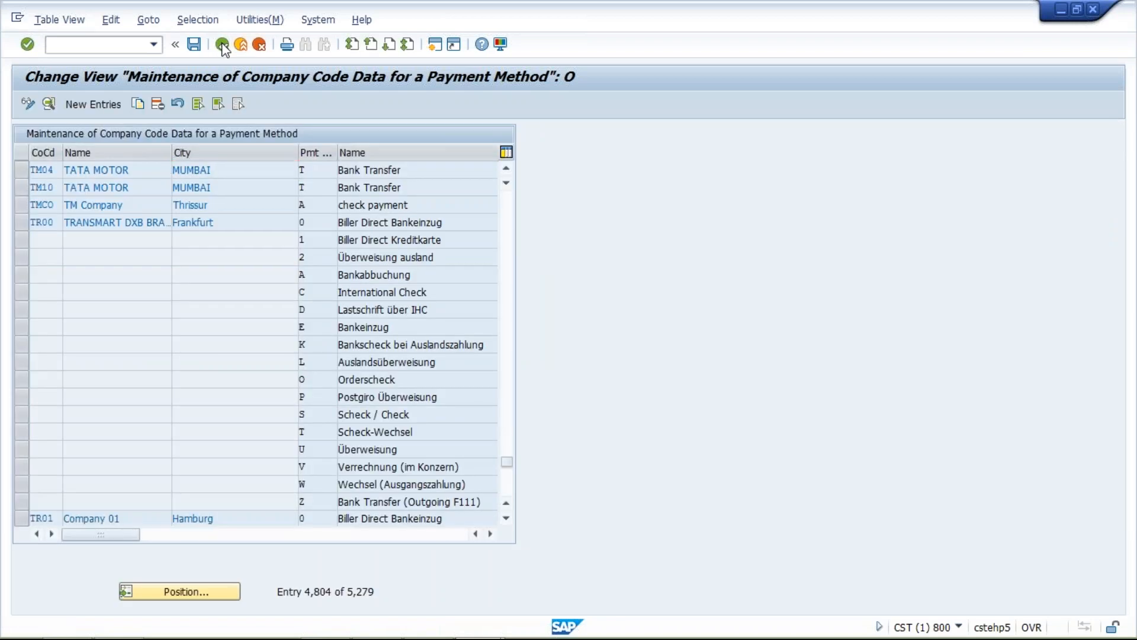
- Open the details of India's payment method T in the country settings and examine its required master record specifications
click(118, 225)
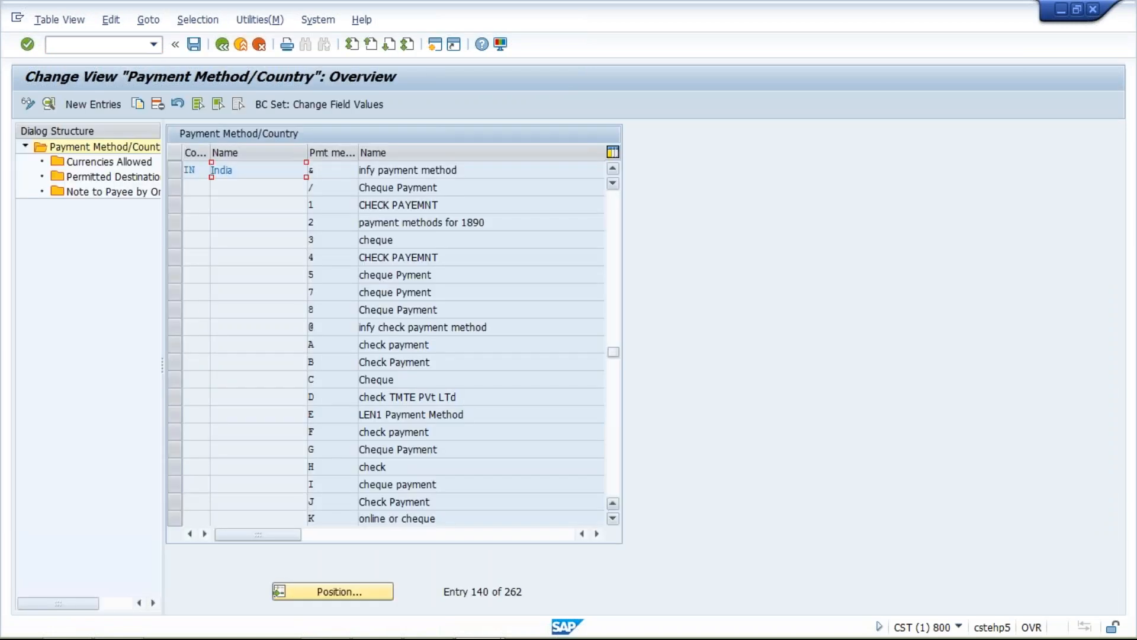
click(616, 456)
double_click(315, 204)
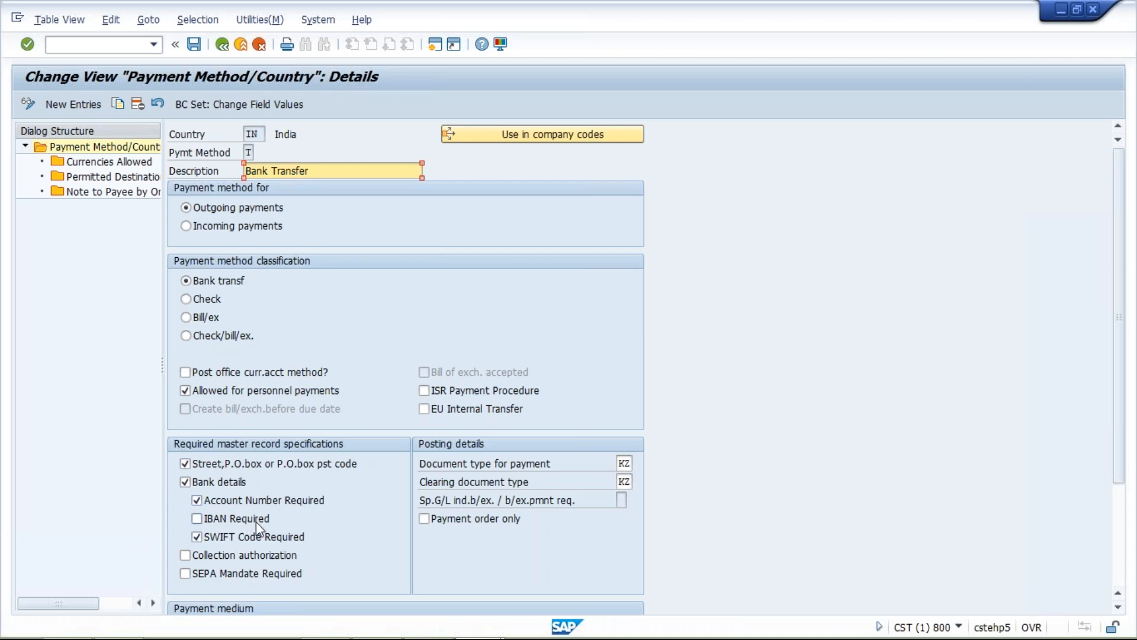
click(199, 466)
click(200, 466)
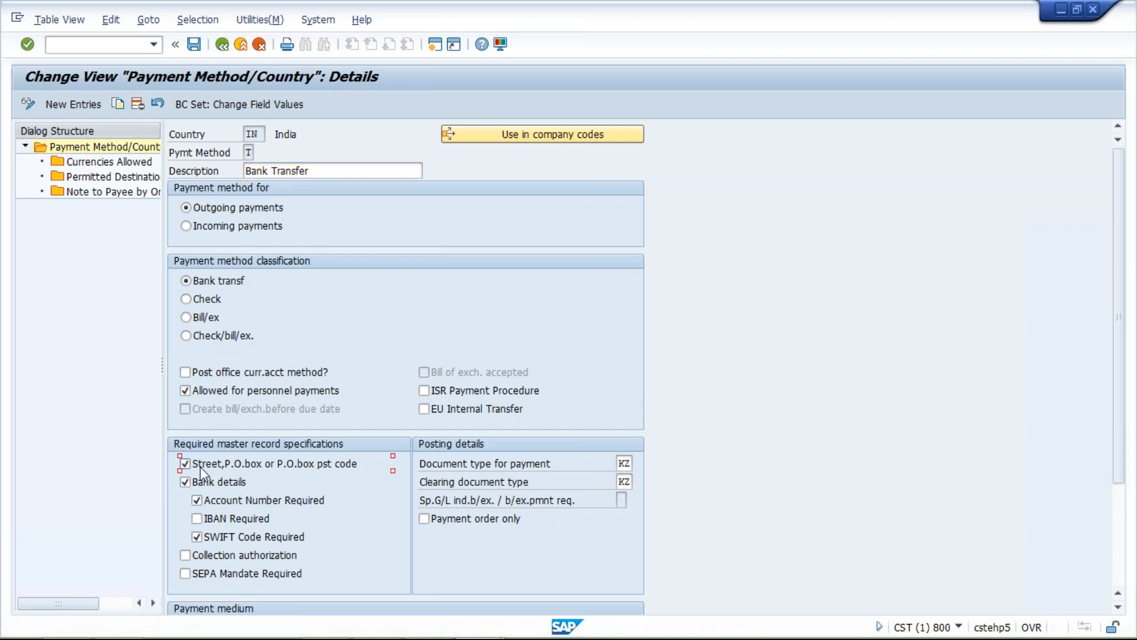